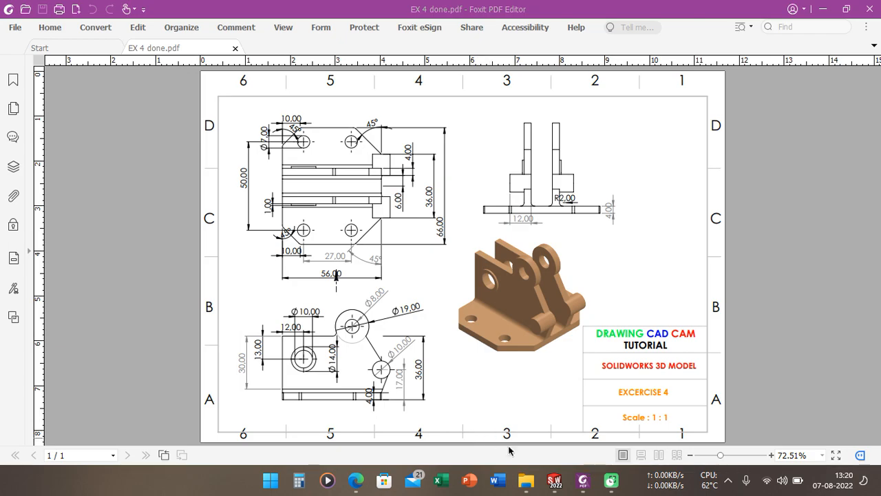
- Switch to SOLIDWORKS and sketch a vertical centerline about 52 mm long down to the origin plus a horizontal centerline from the origin
click(553, 486)
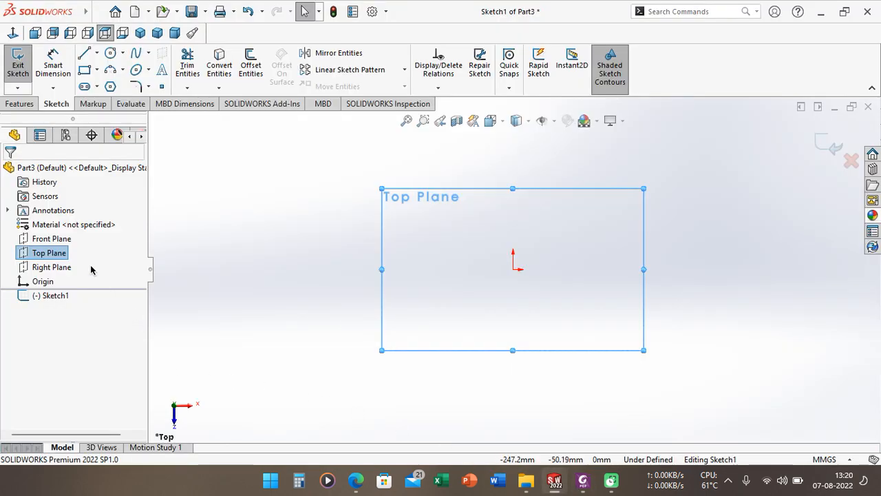
right_click(60, 252)
click(255, 254)
click(256, 251)
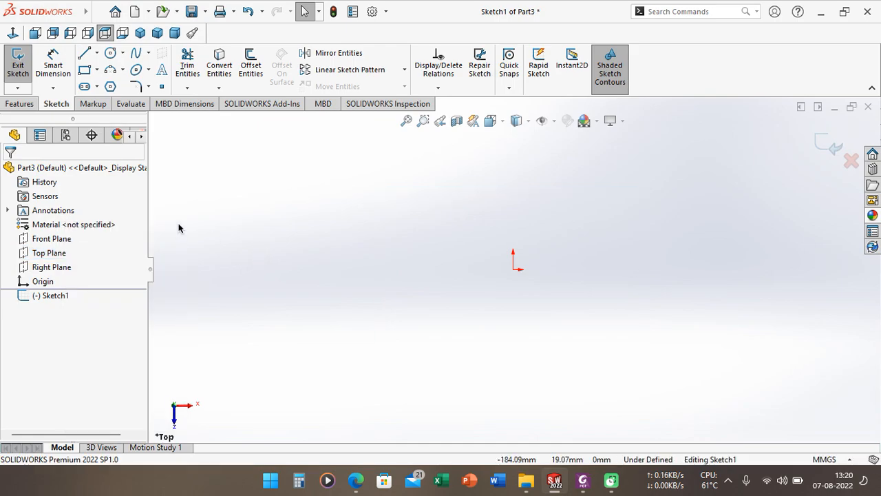
click(65, 252)
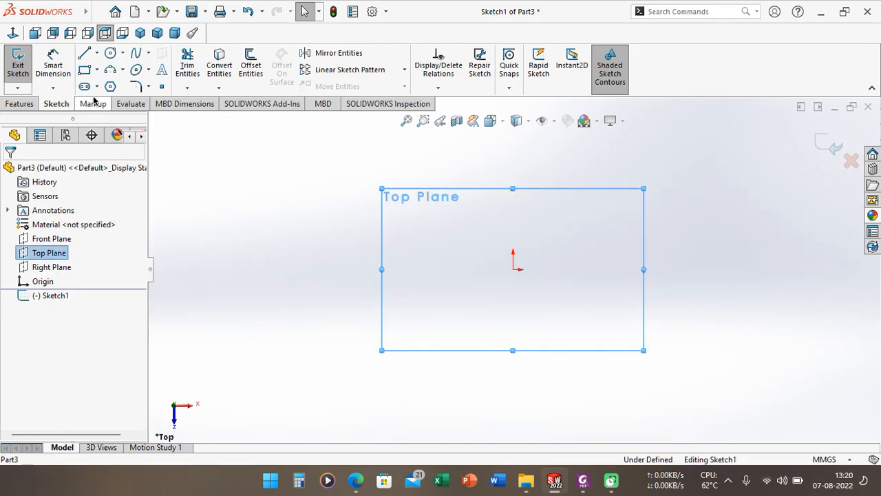
click(96, 53)
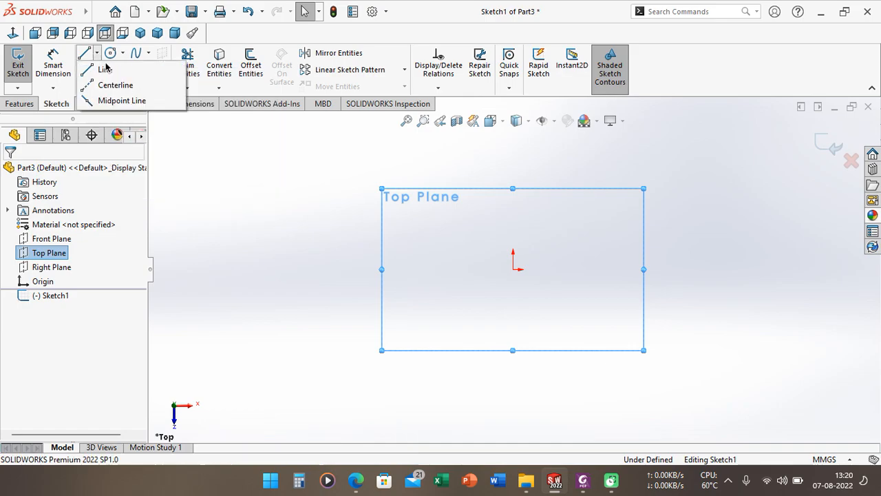
click(513, 188)
click(513, 268)
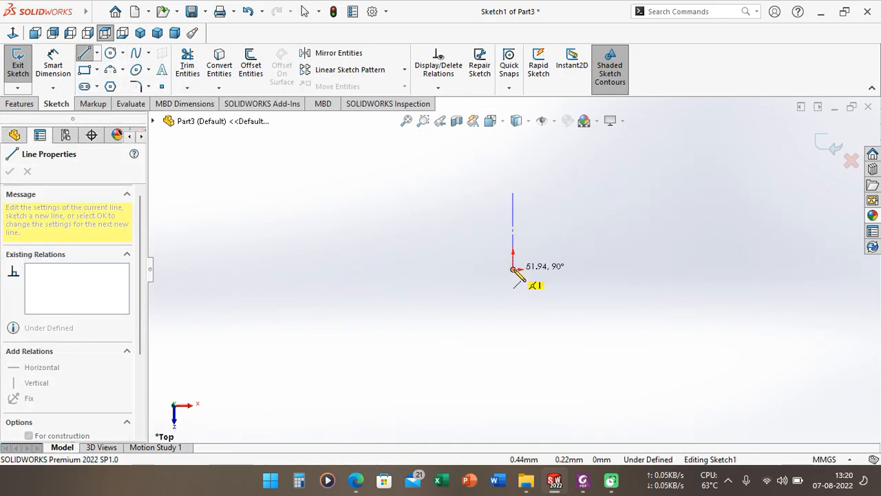
click(643, 269)
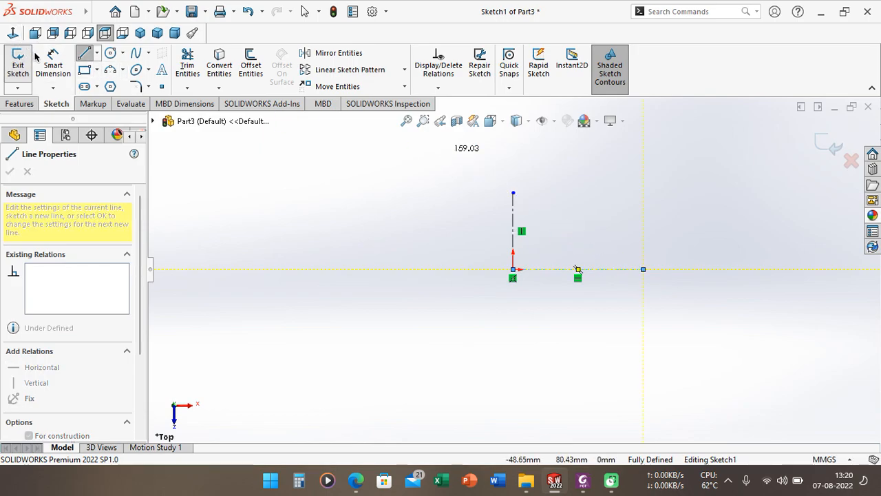
- Draw a closed eight-sided outline about 71 mm wide with slanted corners, its left edge on the vertical centerline and above the horizontal one
scroll(589, 144, down, 1)
scroll(578, 186, down, 1)
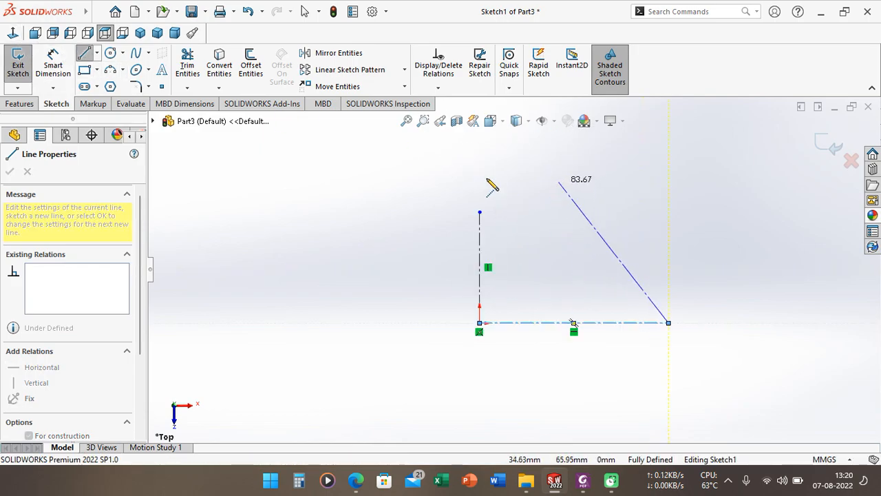
click(84, 53)
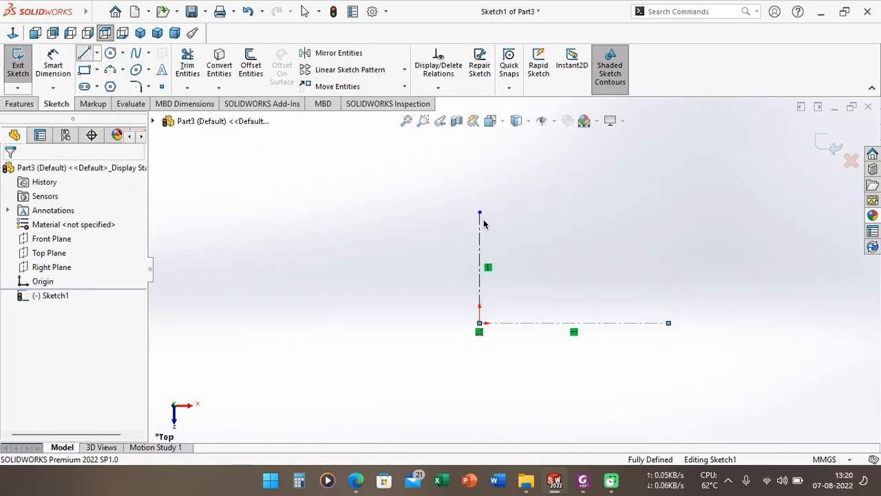
click(480, 267)
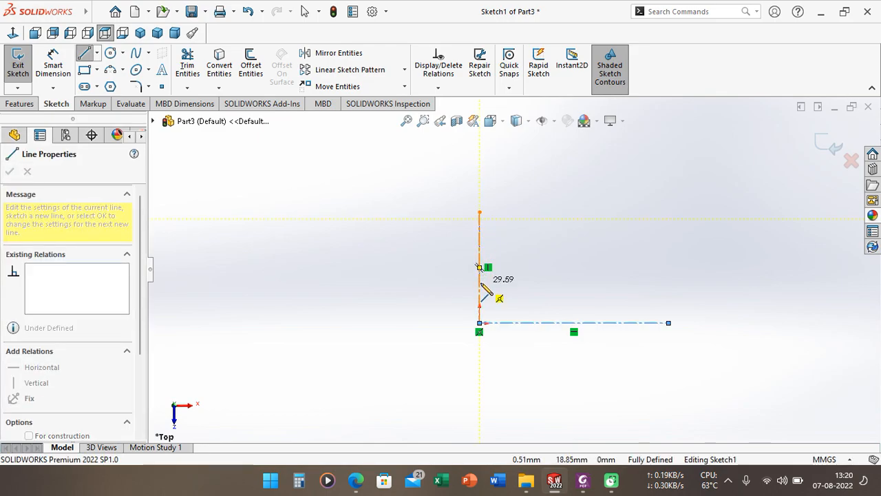
click(480, 284)
click(509, 308)
click(616, 308)
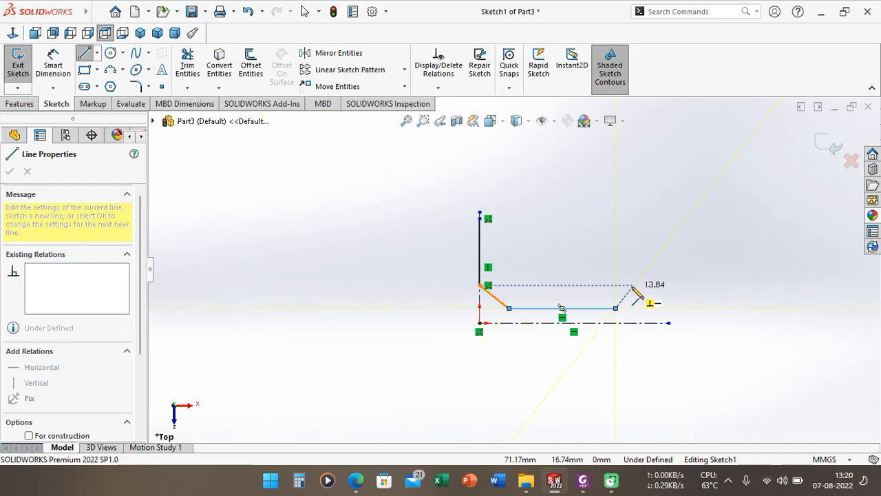
click(633, 284)
click(633, 224)
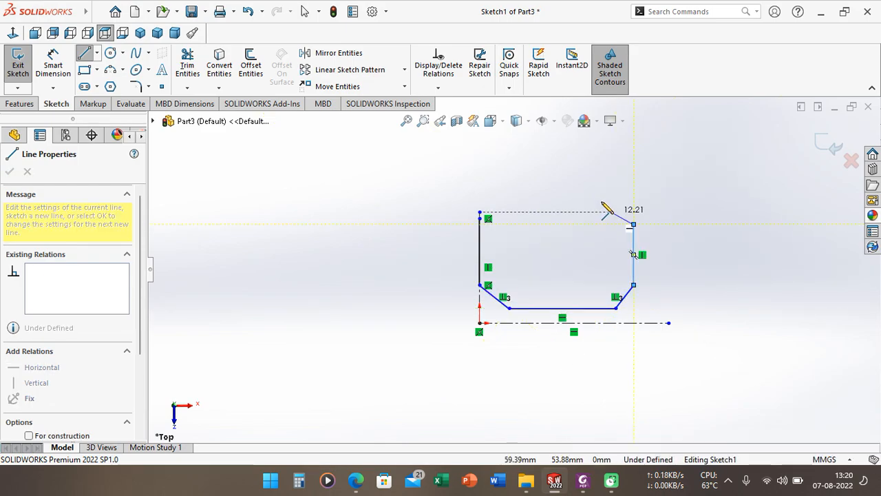
click(616, 194)
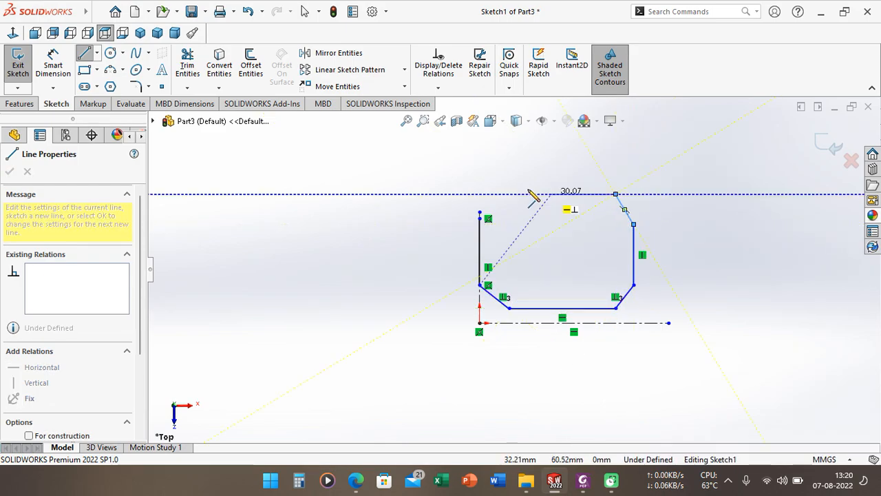
click(509, 193)
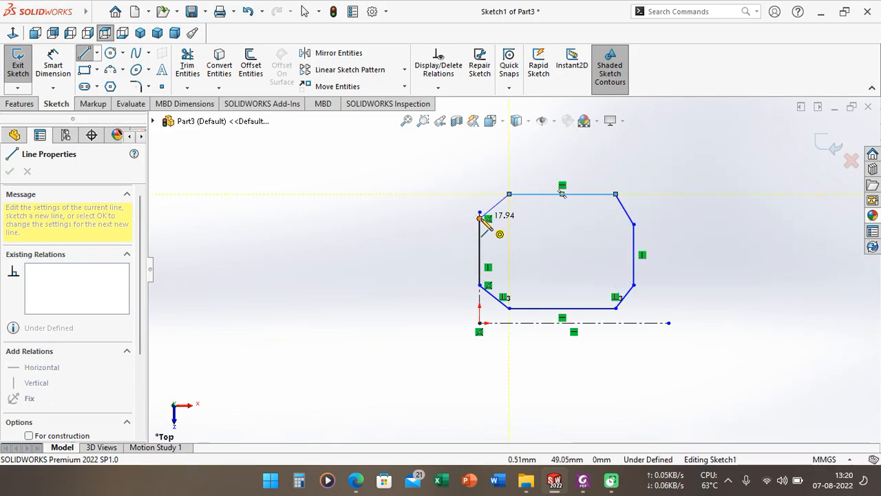
click(480, 218)
scroll(482, 219, down, 1)
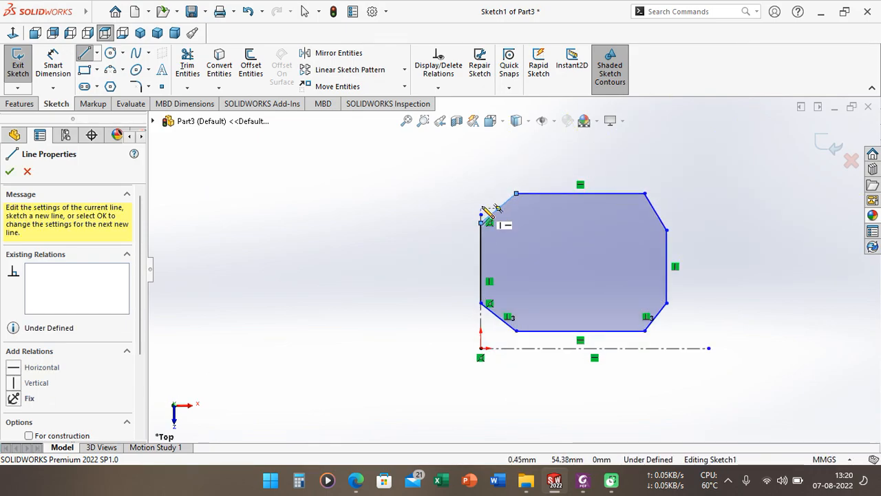
key(Escape)
key(Escape)
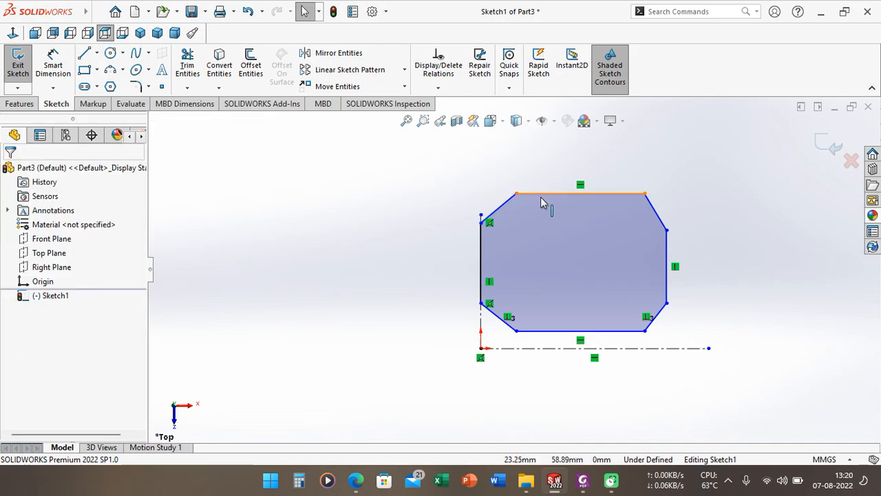
click(52, 60)
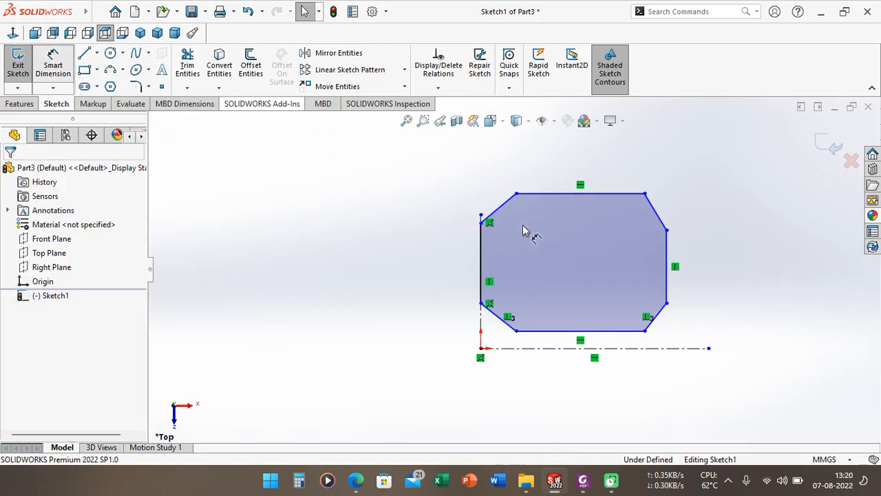
scroll(508, 220, down, 2)
key(Escape)
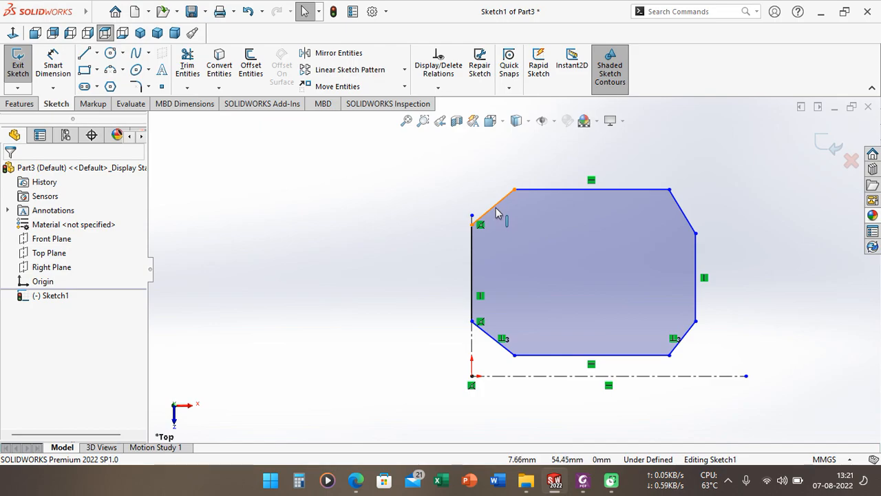
- Apply an Equal relation between the outline's upper-left and lower-left slanted corner edges
click(495, 209)
click(486, 333)
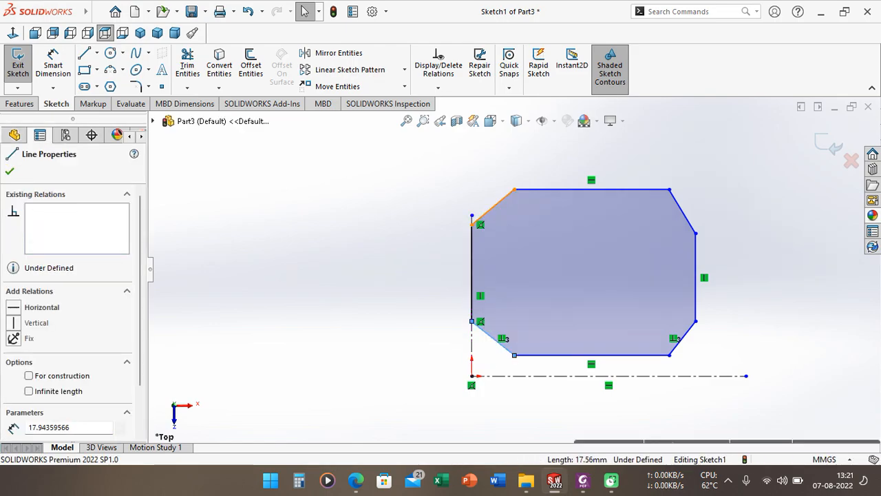
ctrl+click(492, 204)
click(14, 362)
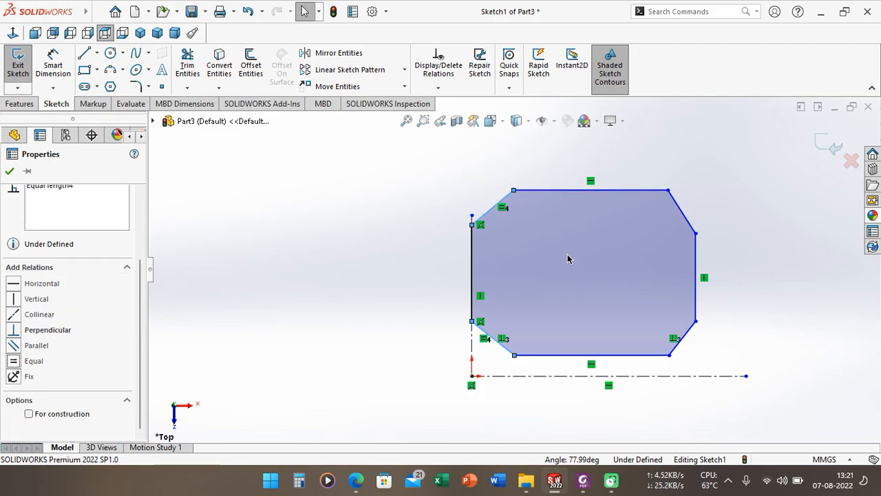
- Apply an Equal relation between the outline's upper-right and lower-right slanted corner edges
click(683, 214)
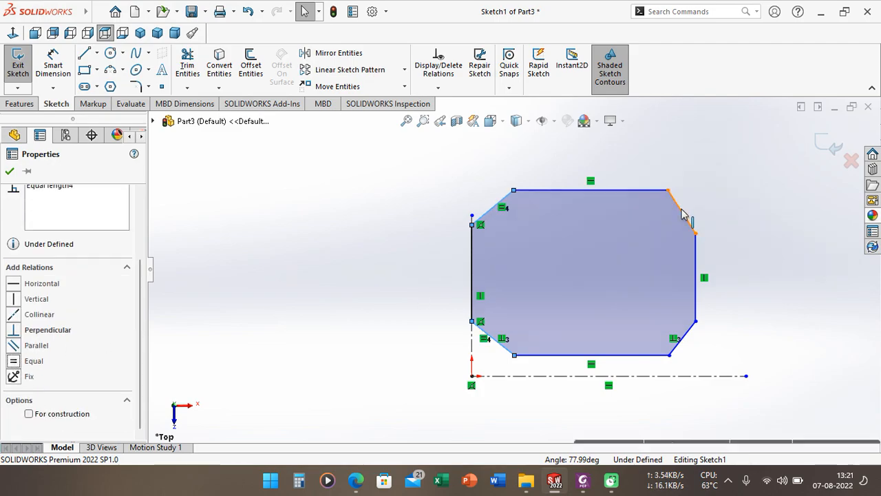
ctrl+click(687, 333)
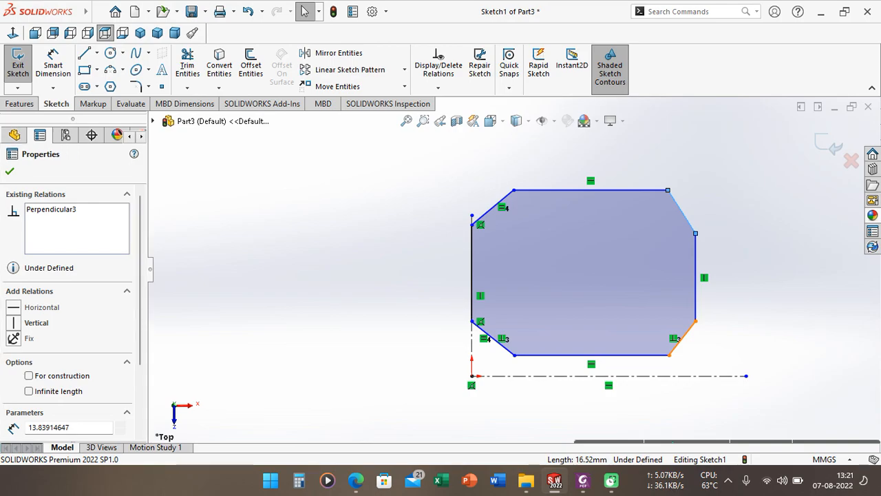
scroll(56, 346, down, 3)
click(17, 361)
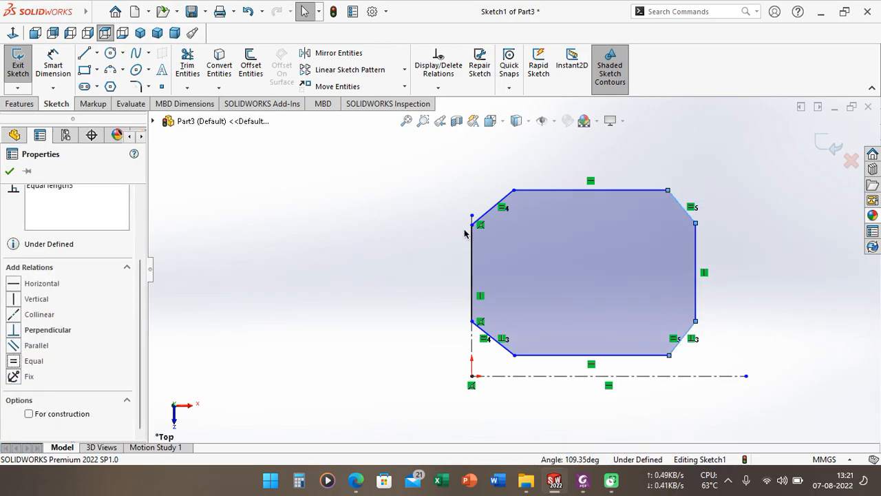
click(53, 61)
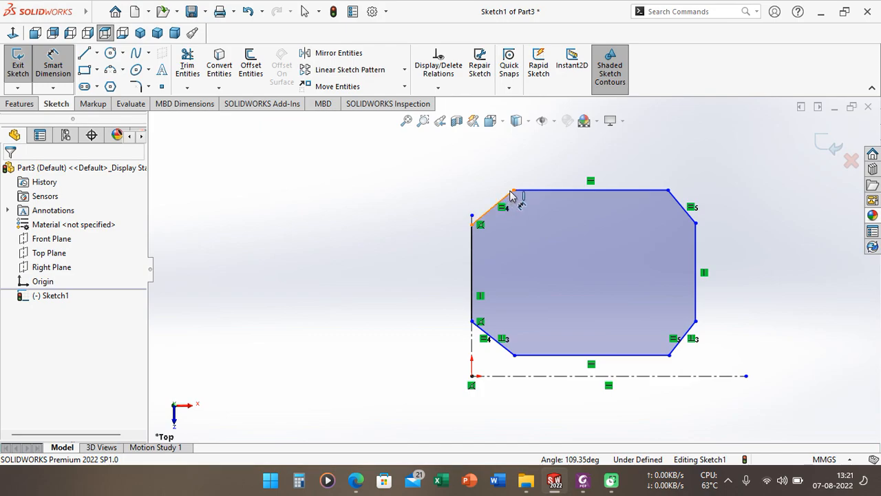
click(482, 226)
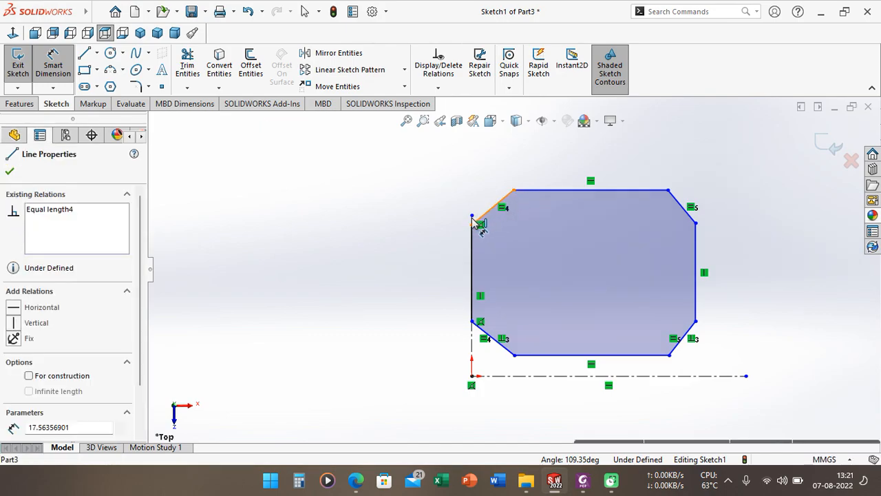
click(473, 215)
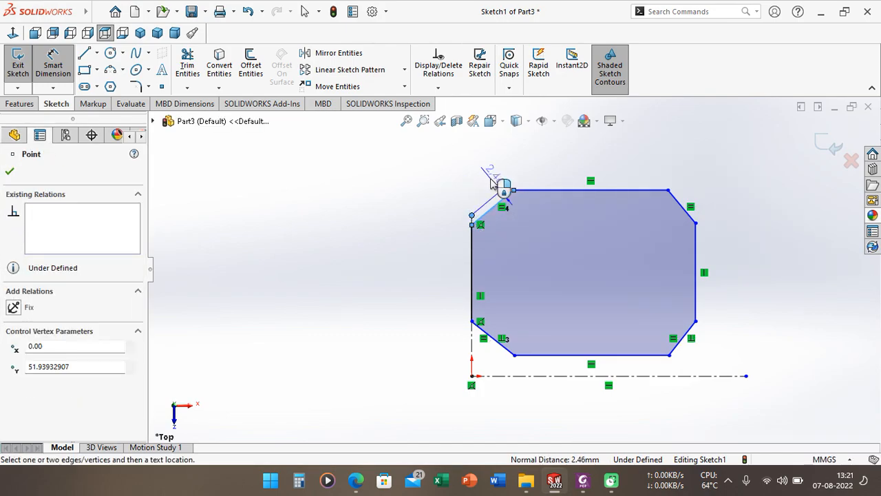
scroll(478, 184, down, 2)
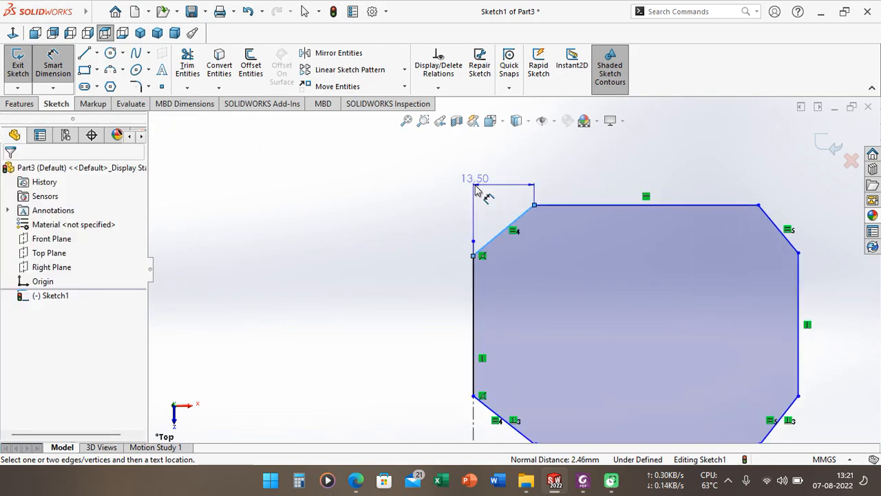
key(Escape)
- Dimension the angle between the vertical centerline and the upper-left slanted edge as 45°
scroll(296, 175, down, 1)
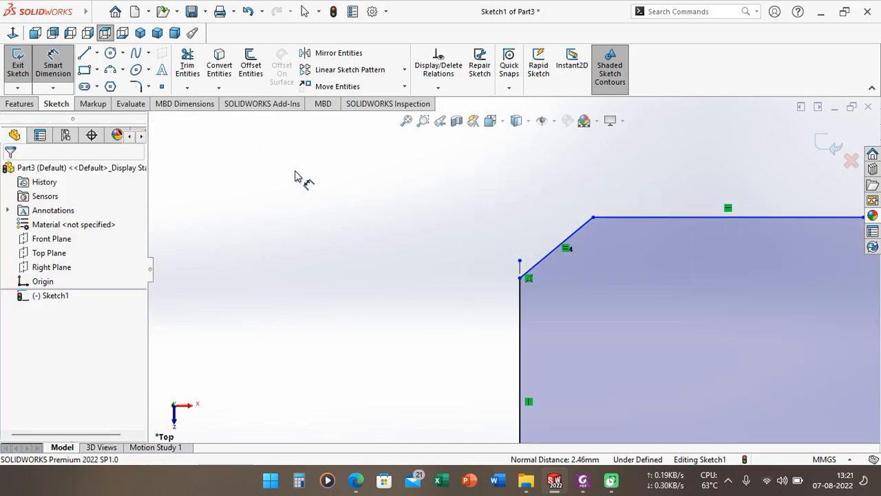
scroll(523, 227, down, 2)
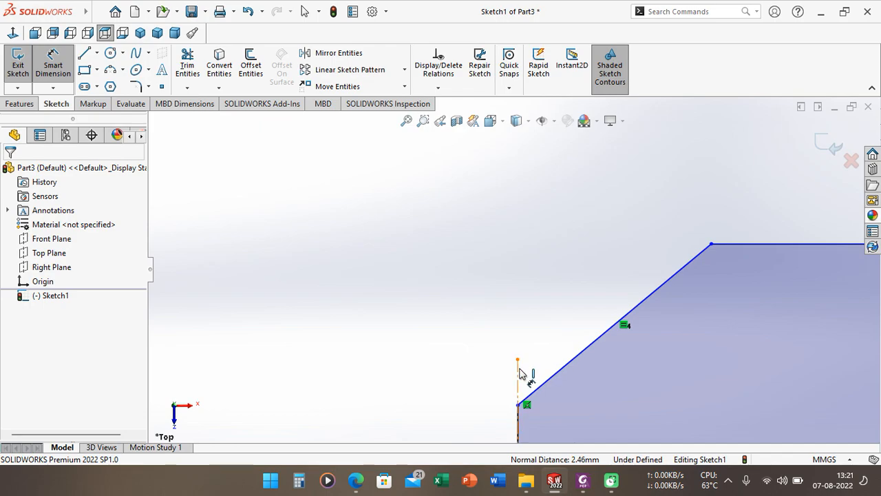
click(680, 282)
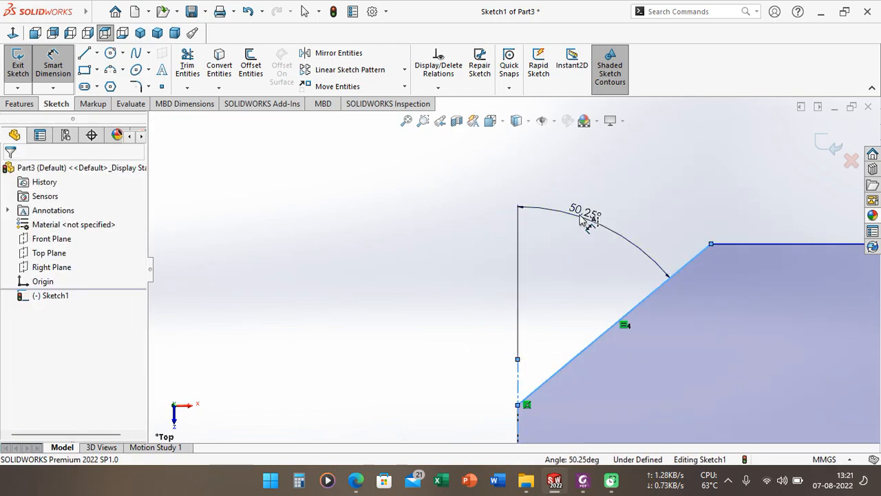
click(580, 219)
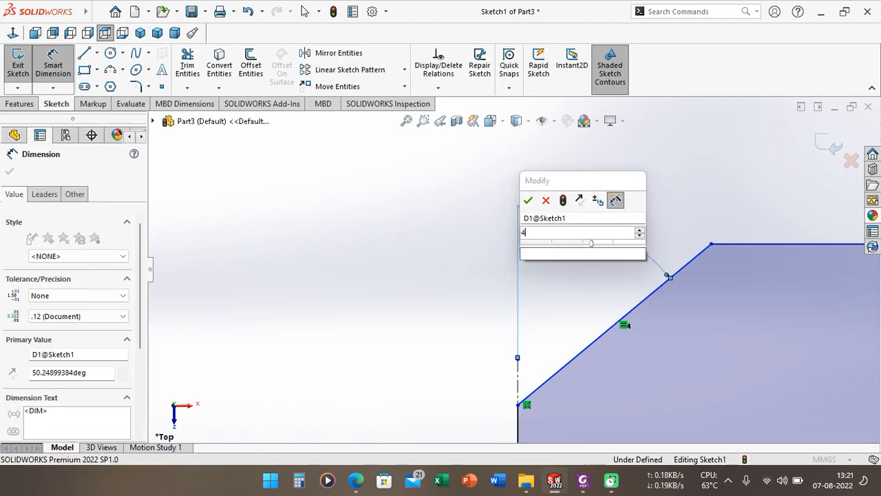
key(Return)
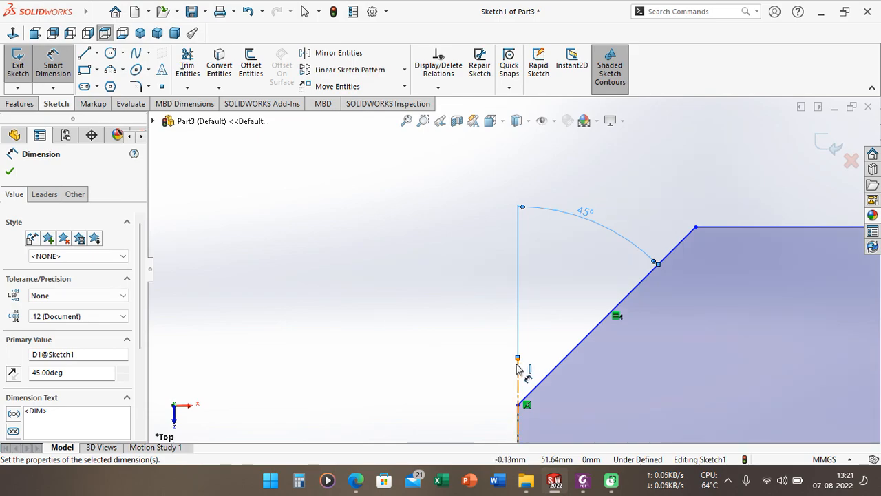
- Dimension the horizontal distance from the vertical centerline to the top end of the upper-left slanted edge as 12 mm
click(696, 228)
click(696, 227)
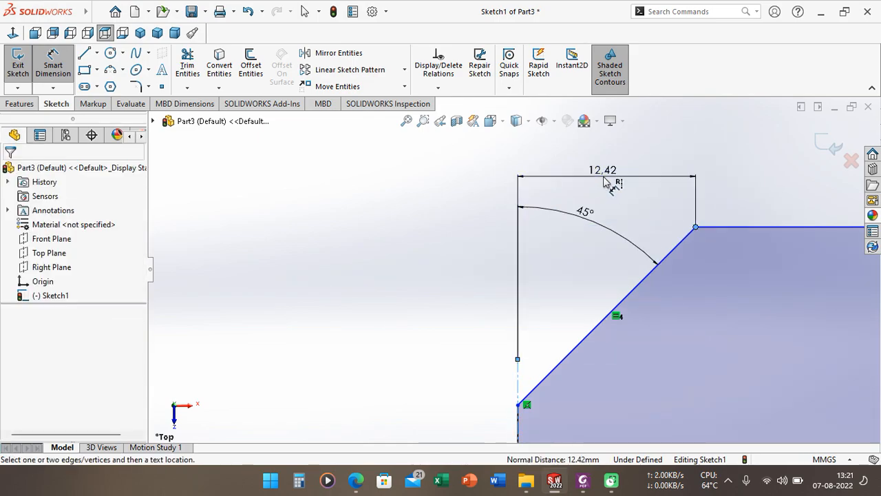
click(603, 180)
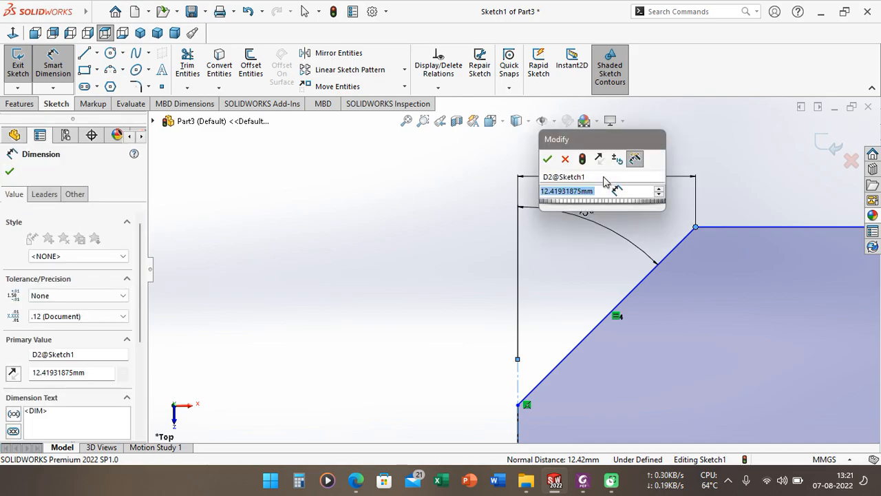
text(12)
key(Return)
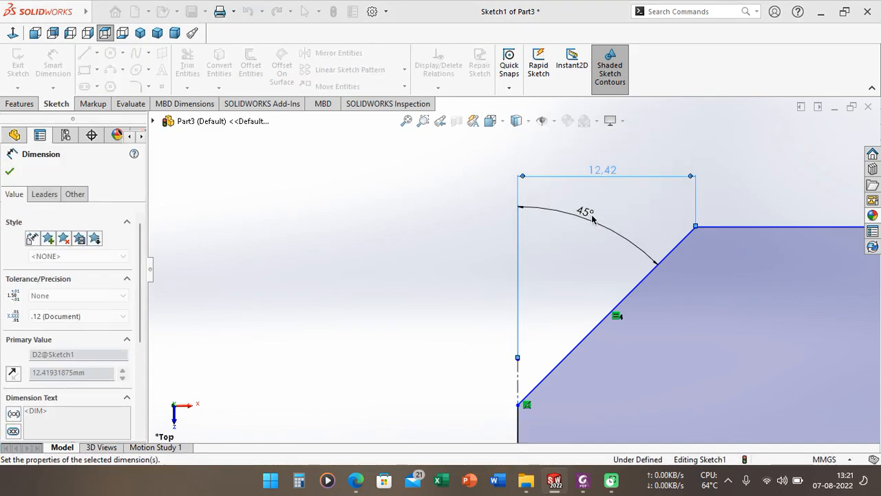
- Dimension the horizontal distance from the origin to the bottom end of the lower-left slanted edge as 10 mm
scroll(610, 269, up, 3)
ctrl+middle_drag(604, 308, 634, 176)
click(581, 308)
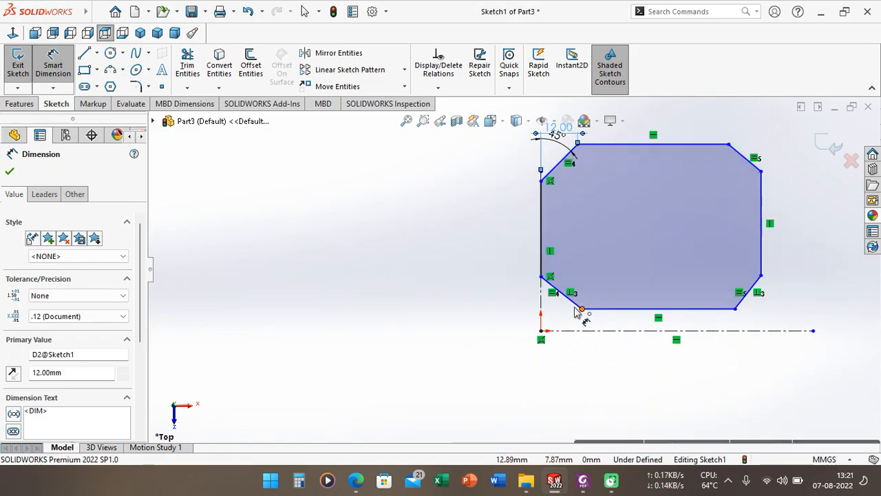
click(543, 328)
click(562, 365)
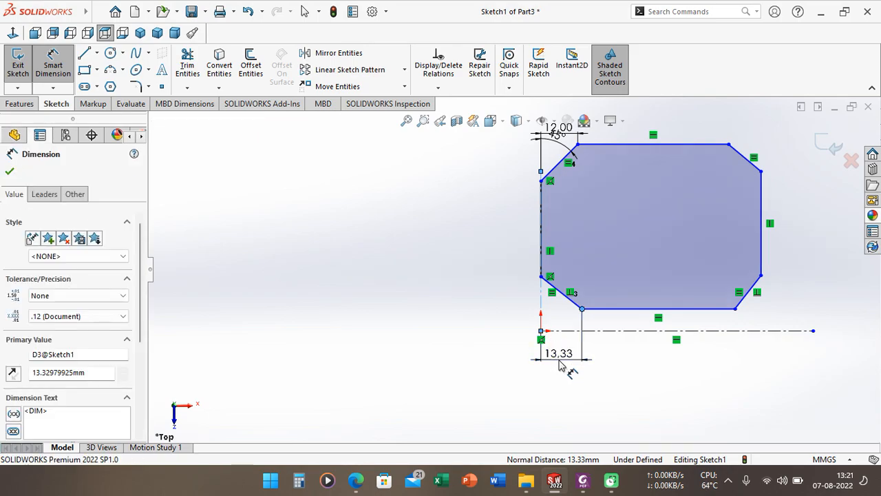
text(12)
key(Return)
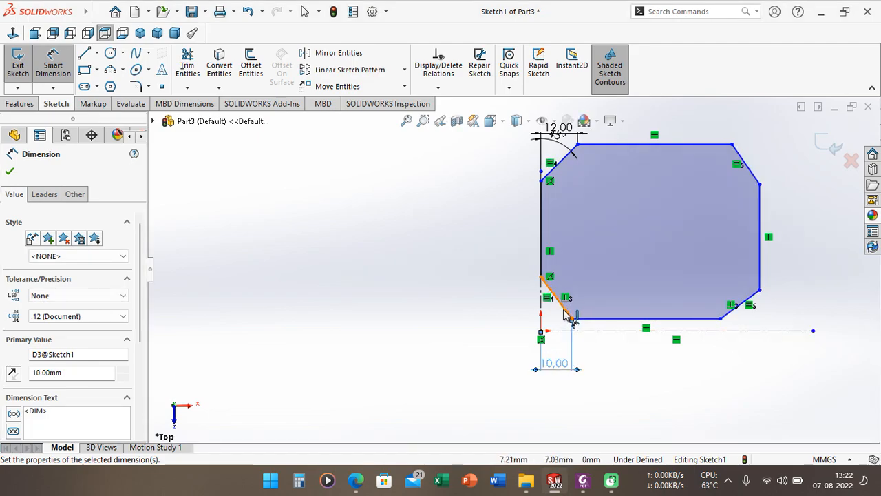
- Add a driven angle dimension between the left vertical centerline and the lower-left slanted edge
click(542, 313)
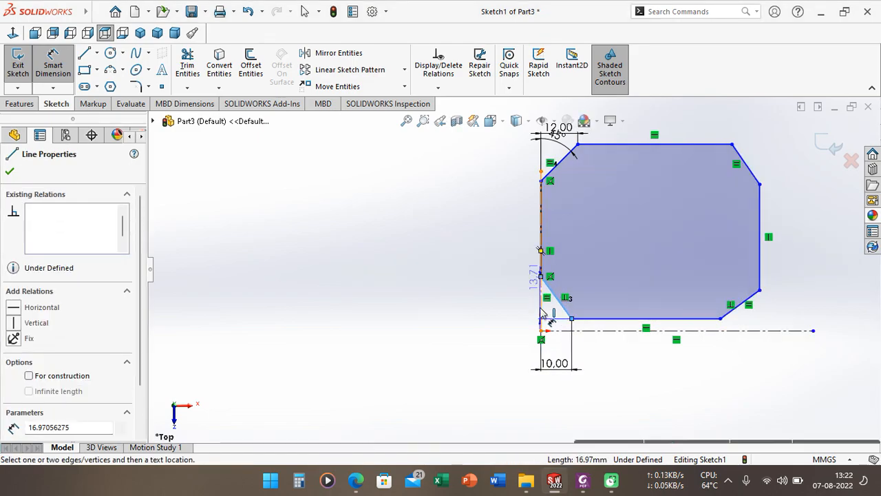
click(556, 330)
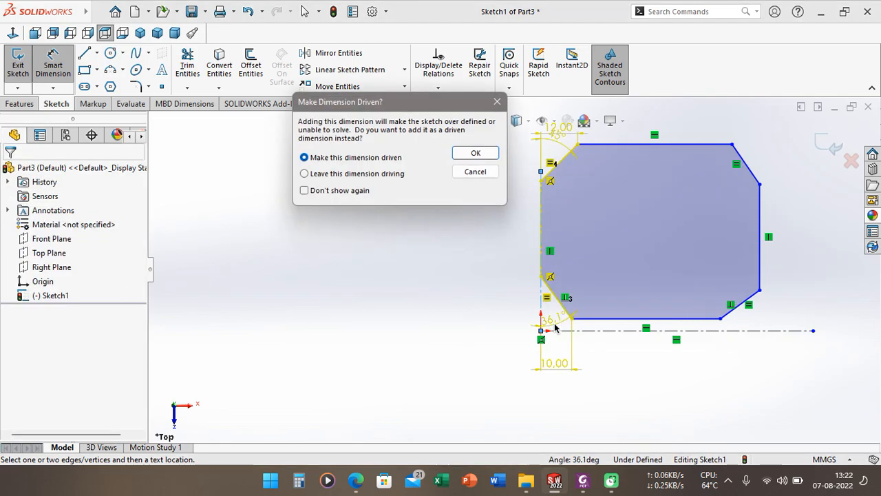
click(473, 153)
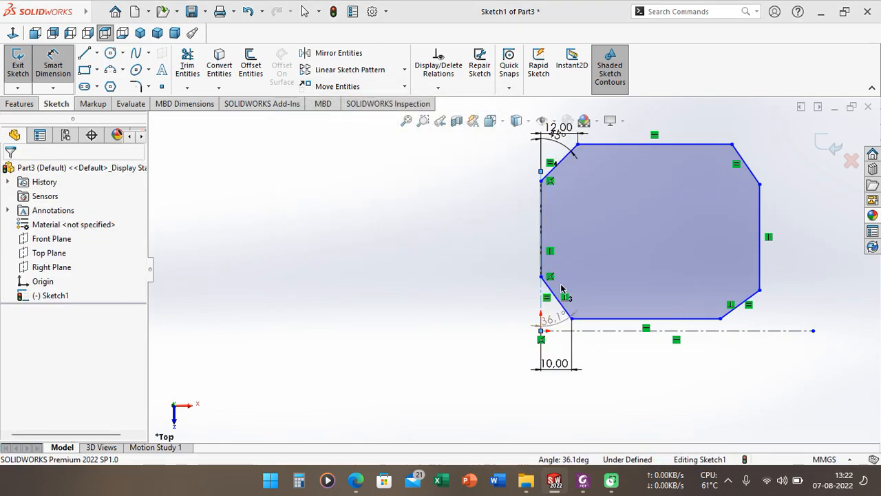
- Set the horizontal dimension of the upper-left slanted corner to 10 mm
scroll(561, 139, up, 2)
double_click(549, 172)
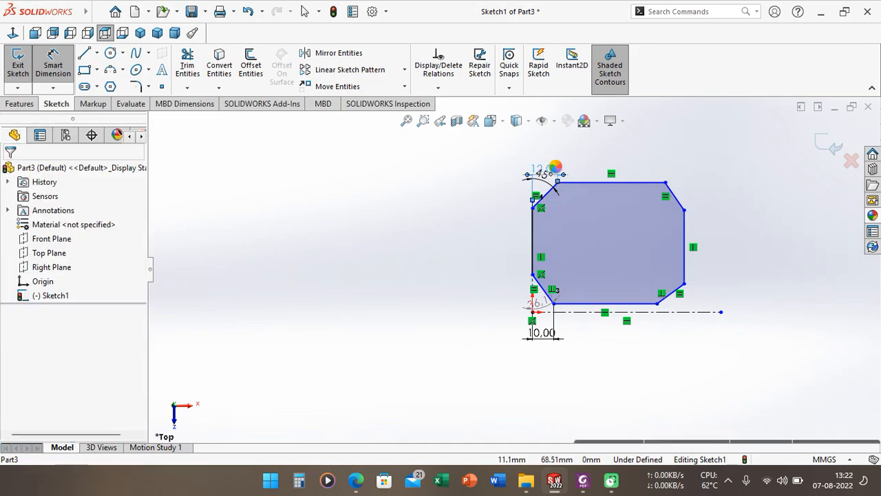
key(Return)
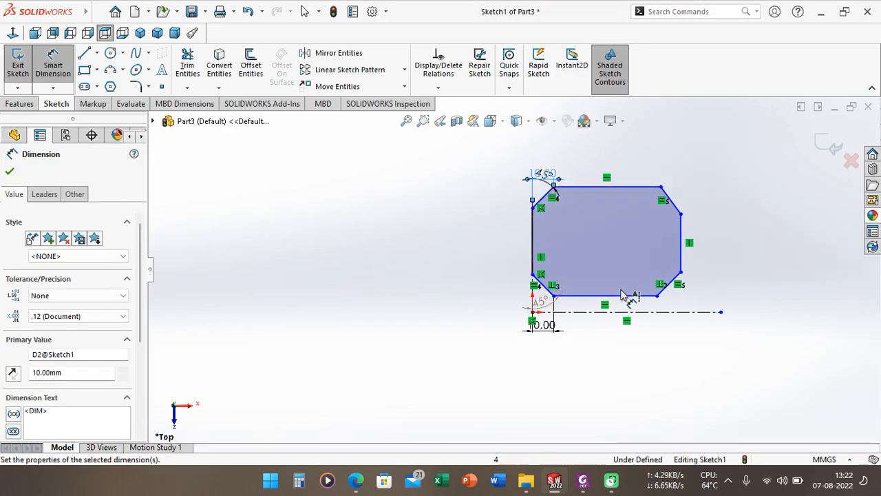
scroll(673, 215, down, 2)
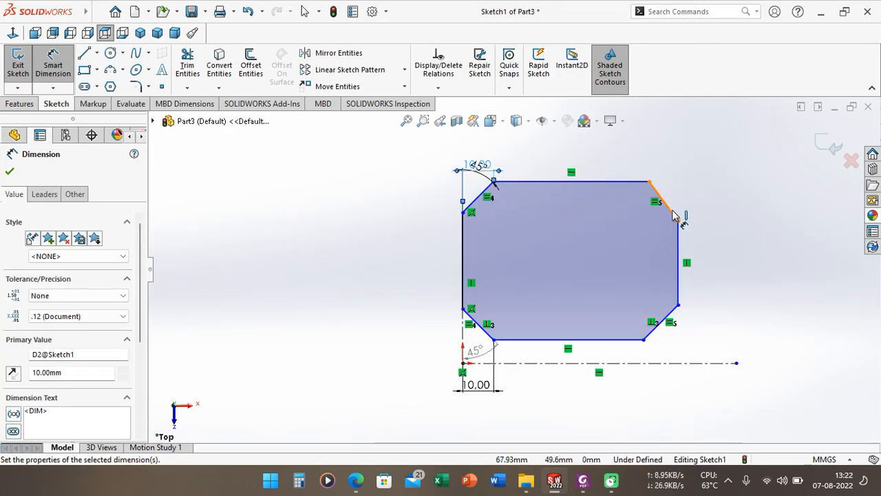
click(685, 245)
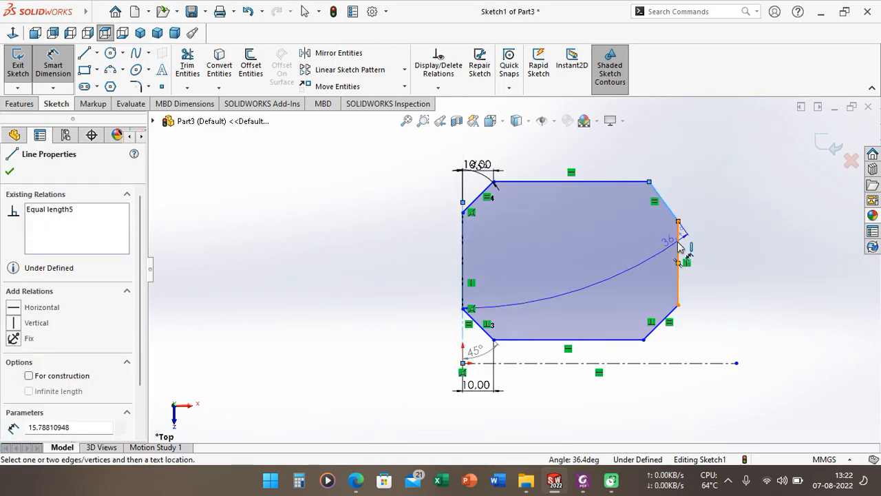
click(680, 233)
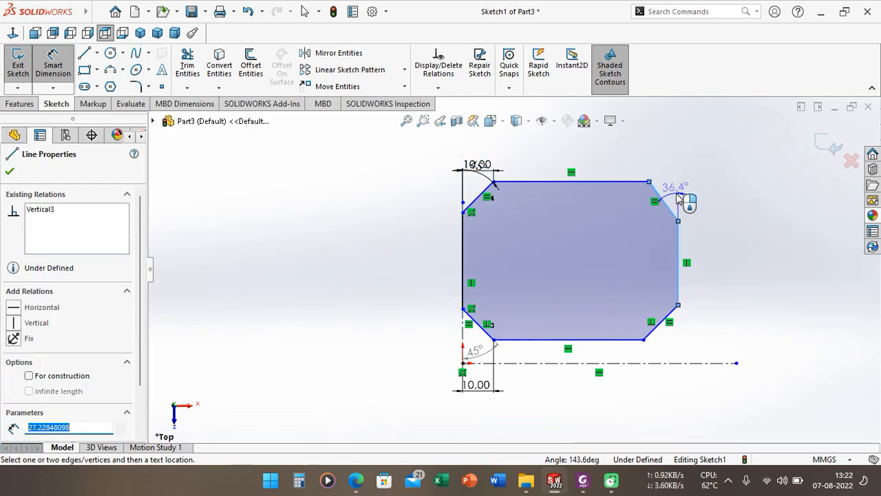
key(Escape)
- Sketch a vertical centerline about 60 mm long along the outline's right edge, extending past both of its ends
click(97, 53)
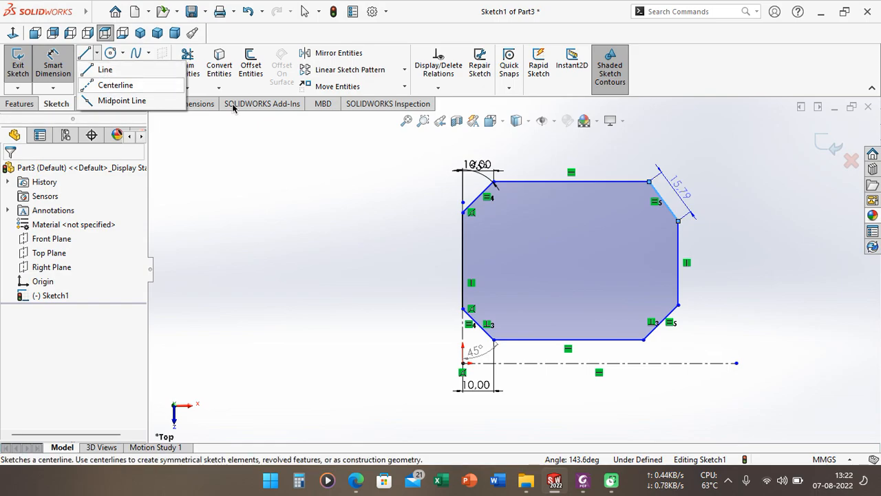
click(678, 161)
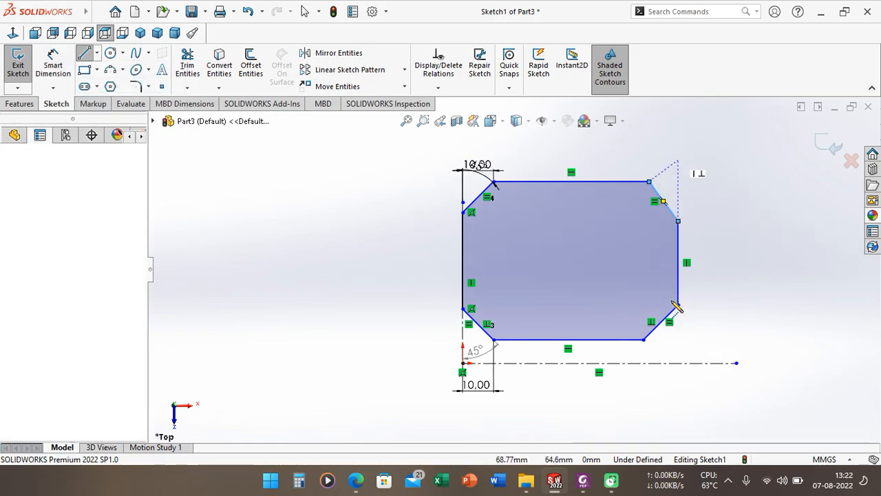
click(678, 346)
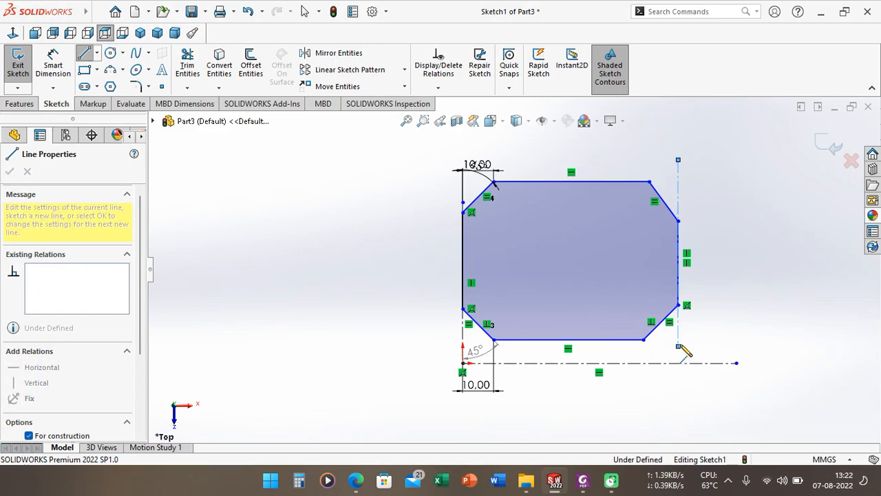
- Dimension the angle between the upper-right slanted edge and the right vertical centerline as 45°
click(53, 63)
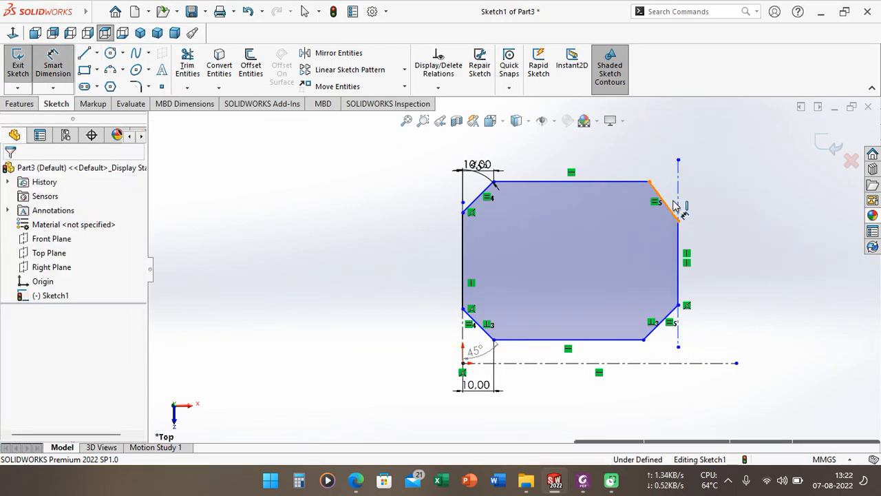
click(678, 202)
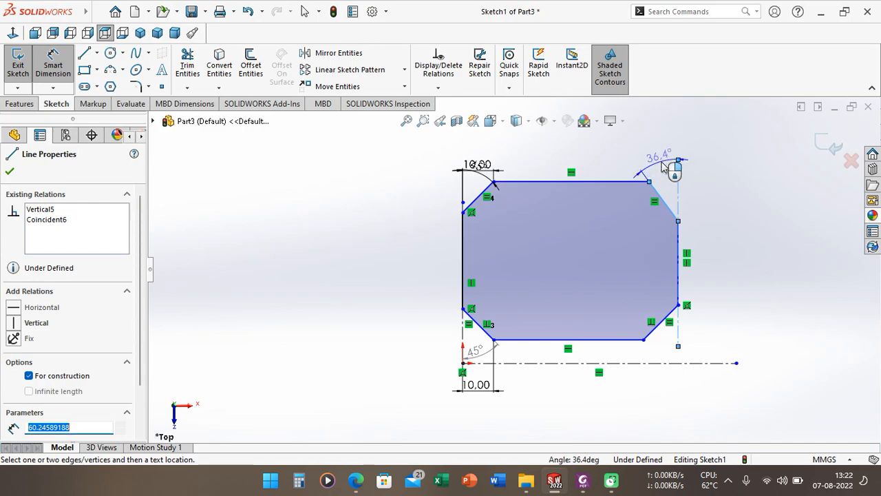
click(662, 166)
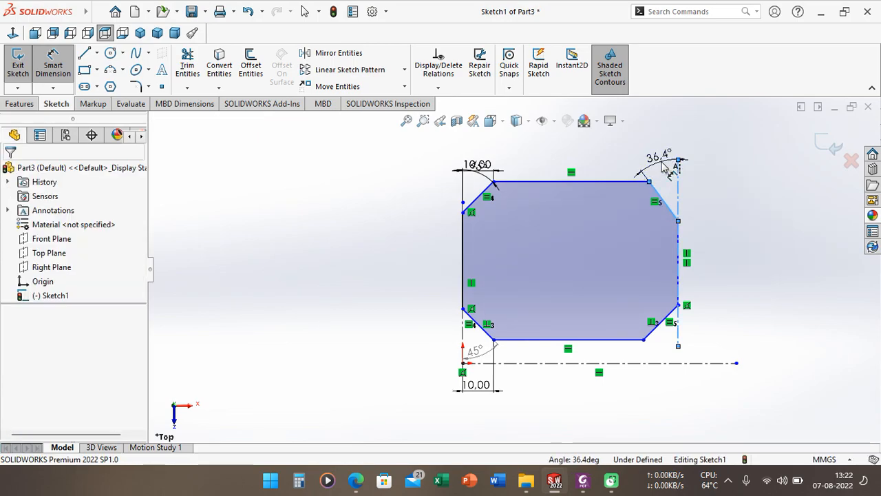
text(44)
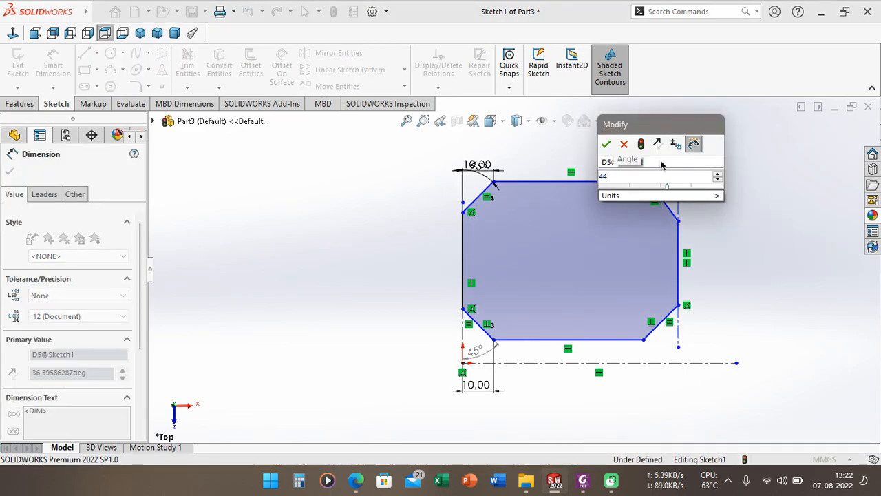
key(Return)
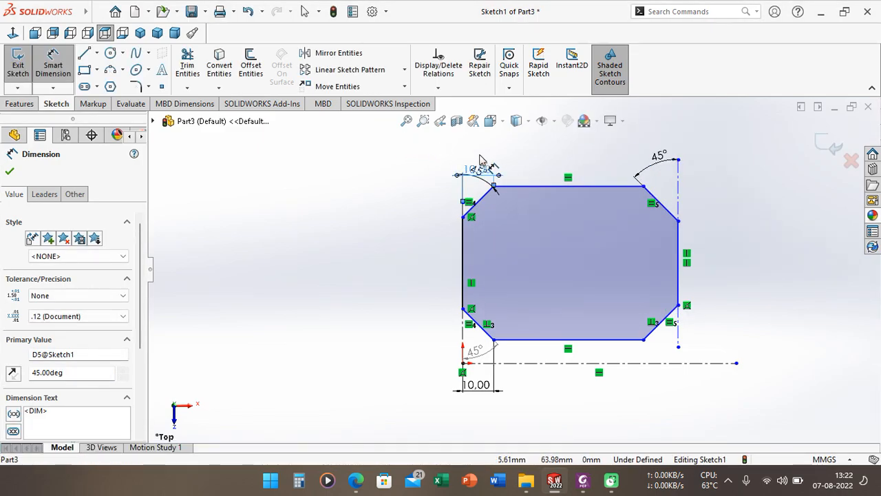
- Add a driven angle dimension between the lower-right slanted edge and the right vertical centerline
click(678, 338)
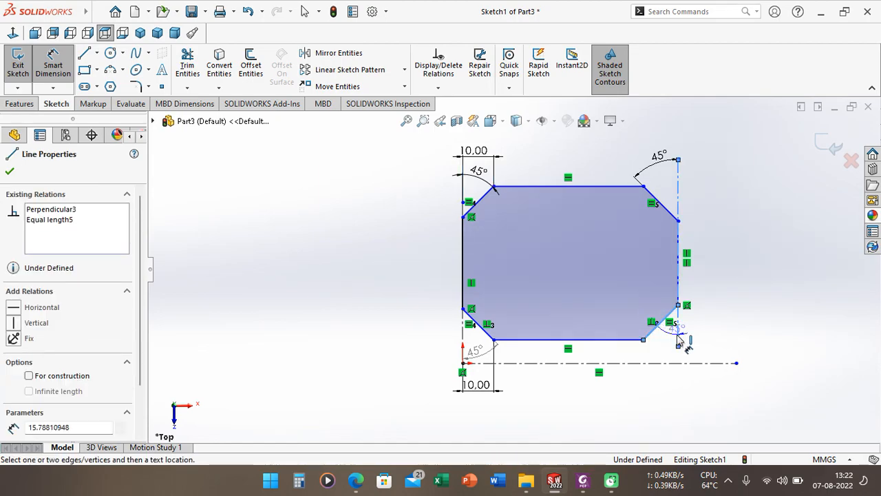
click(671, 354)
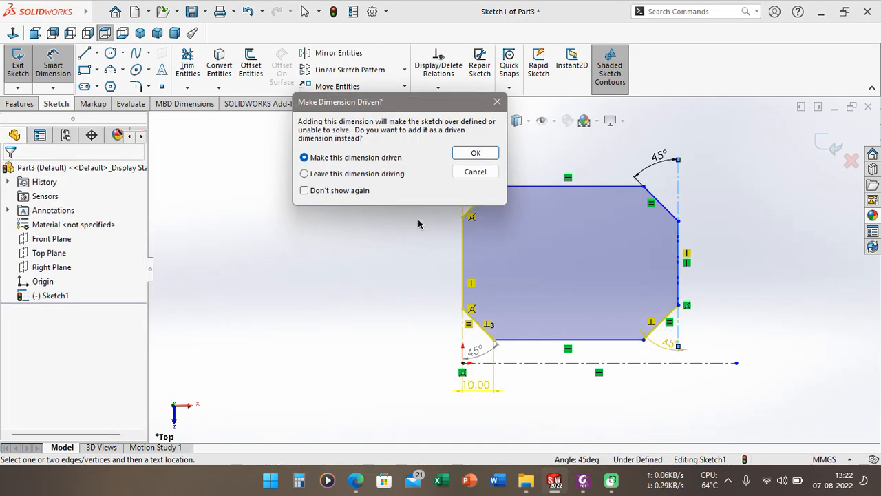
click(476, 154)
- Dimension the vertical distance between the outline's top and bottom horizontal edges as 66 mm
click(683, 281)
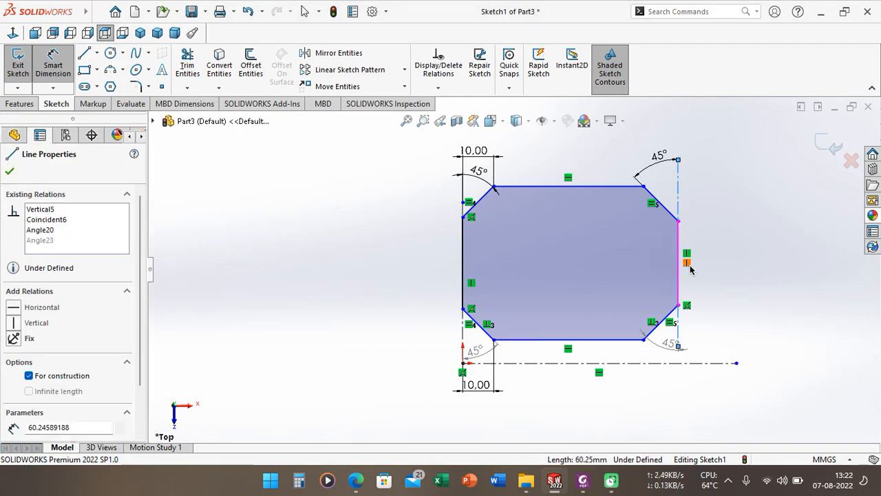
click(590, 191)
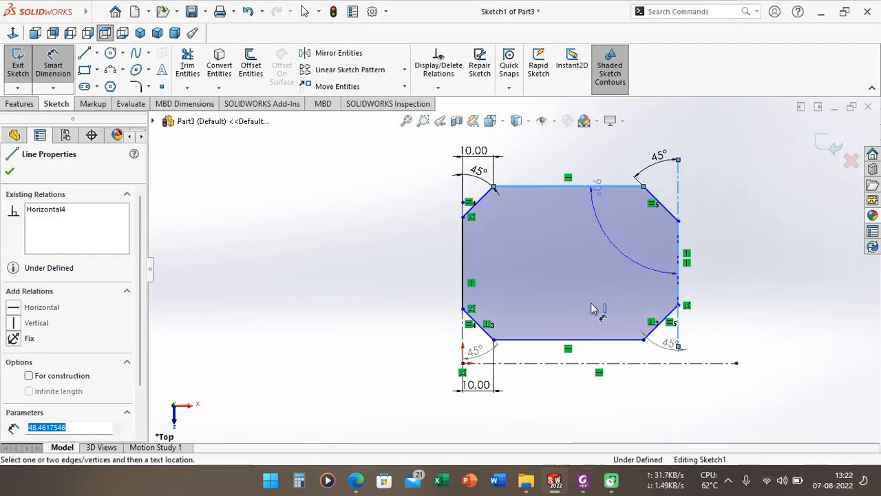
click(610, 339)
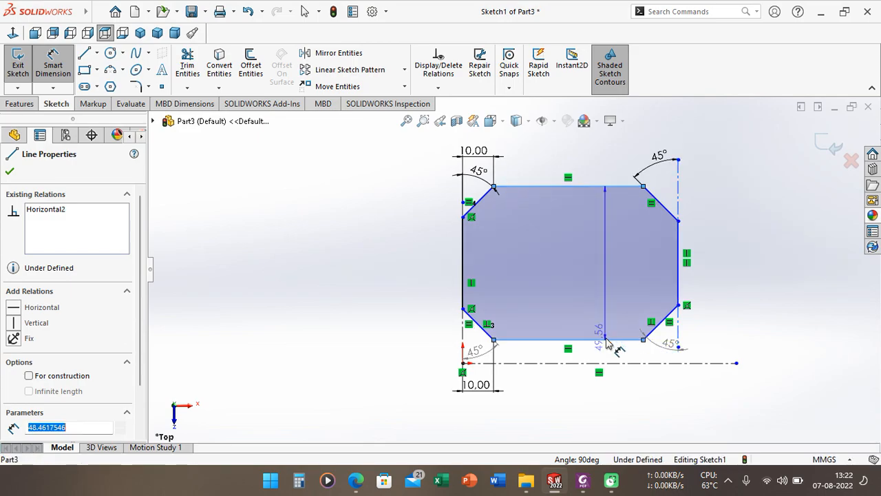
click(779, 270)
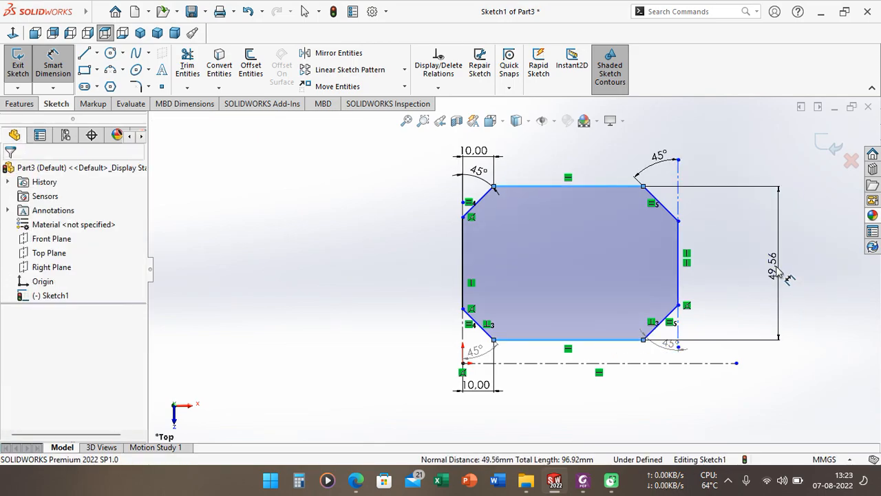
text(66)
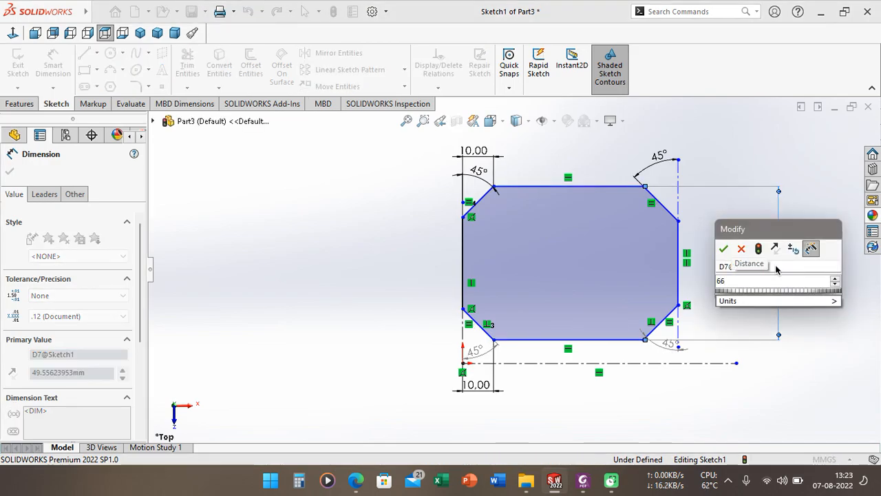
key(Return)
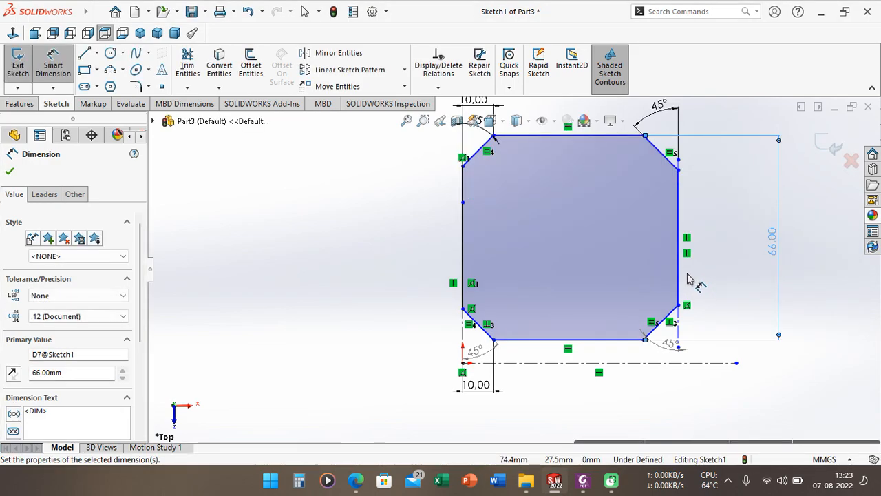
- Dimension the horizontal distance between the outline's left and right vertical edges as 56 mm
click(463, 250)
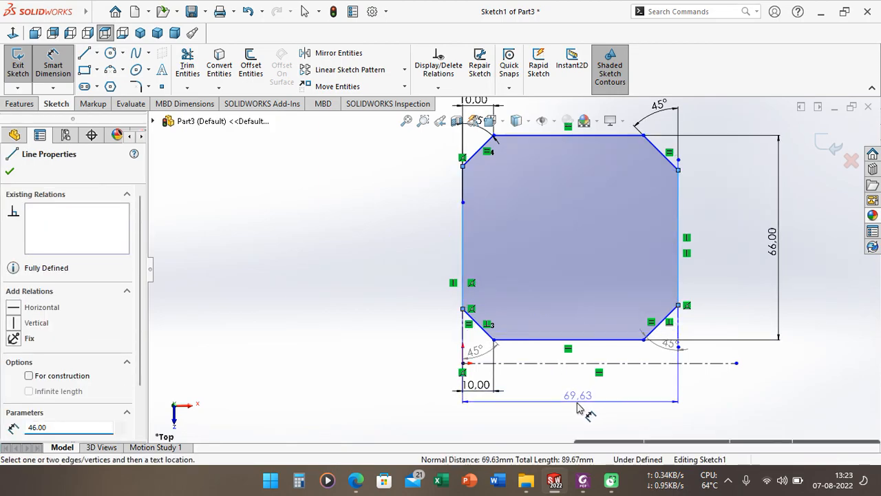
click(580, 411)
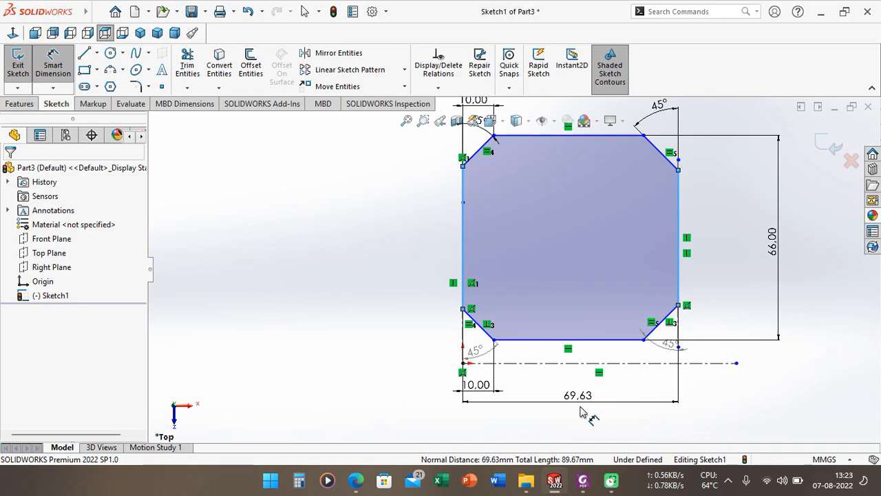
text(66)
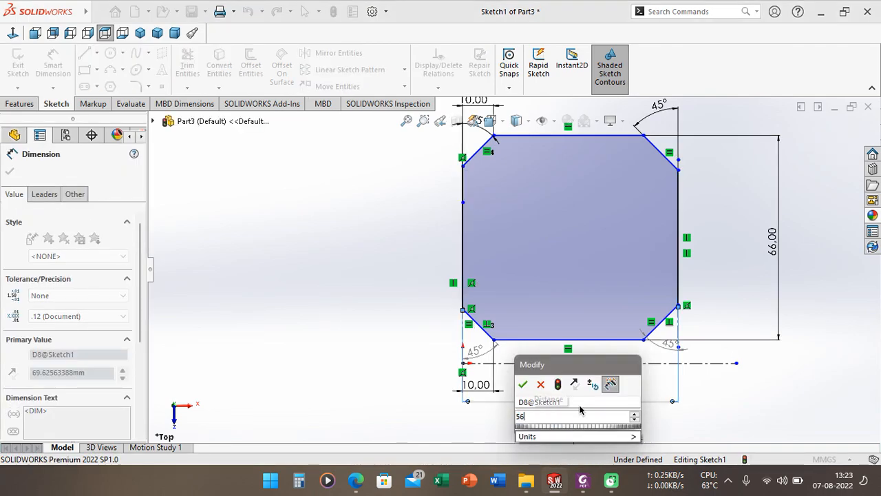
key(Return)
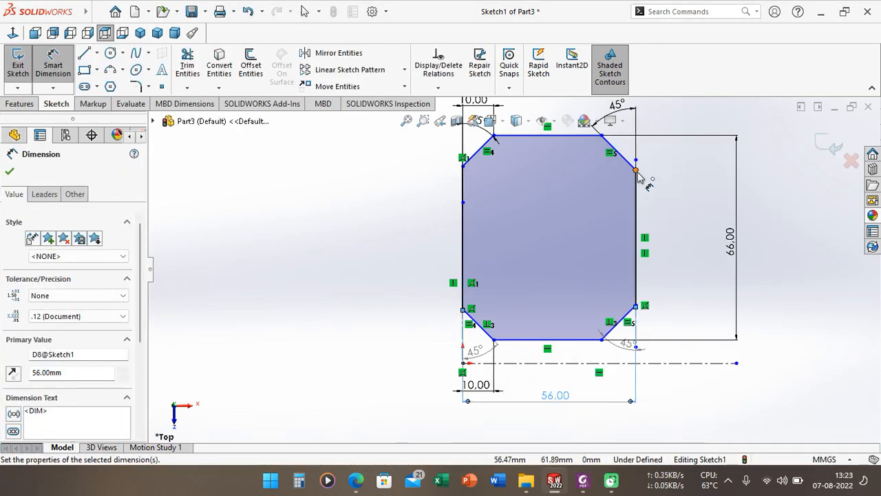
- Dimension the vertical distance between the right edge's two endpoints as 36 mm and finish dimensioning
click(635, 170)
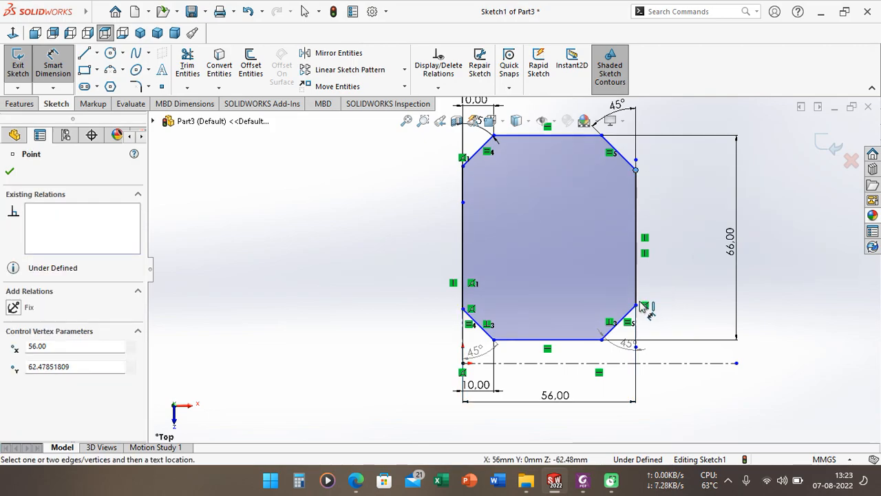
click(636, 305)
click(697, 254)
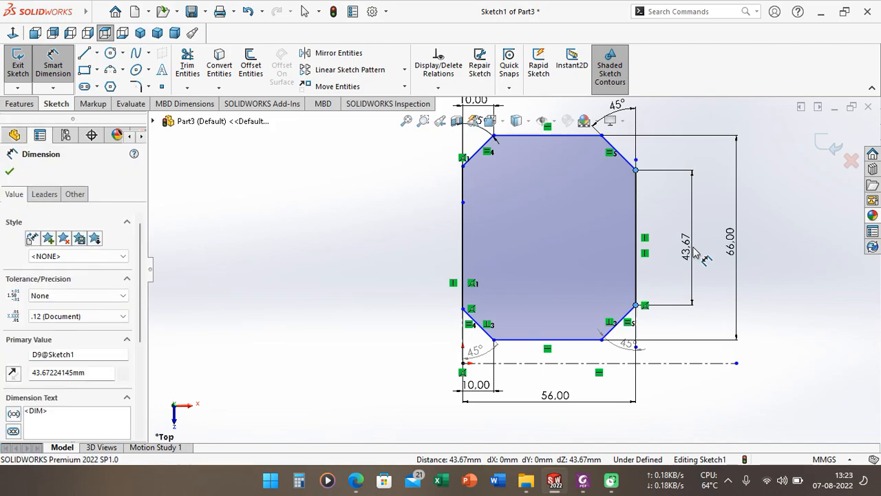
text(36)
key(Return)
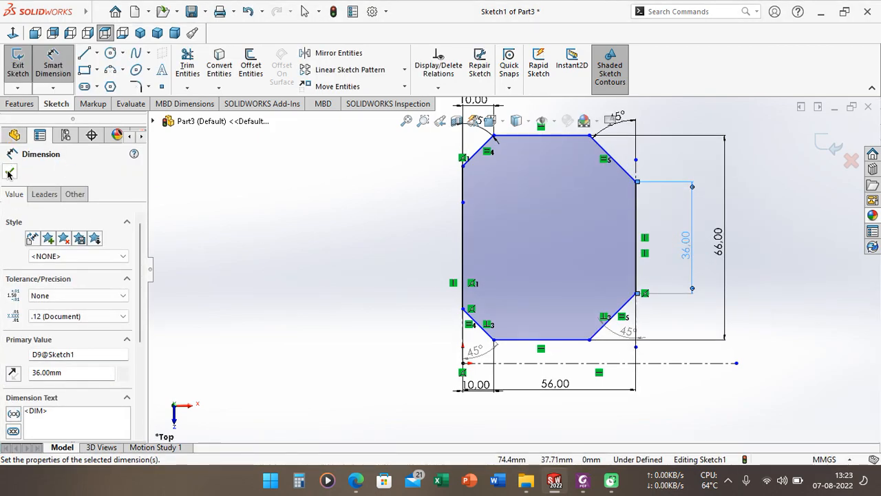
click(9, 173)
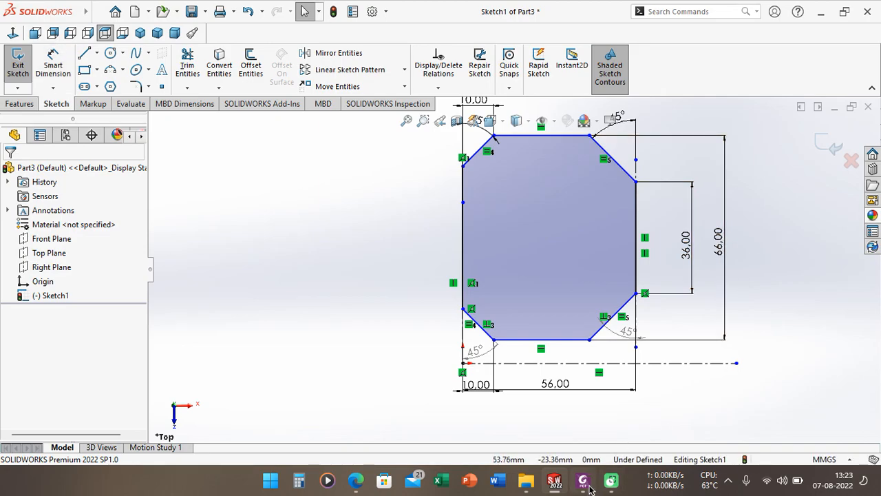
- Check the PDF drawing, and sketch a horizontal centerline about 56 mm long across the outline's mid-height between its left and right edges
click(589, 488)
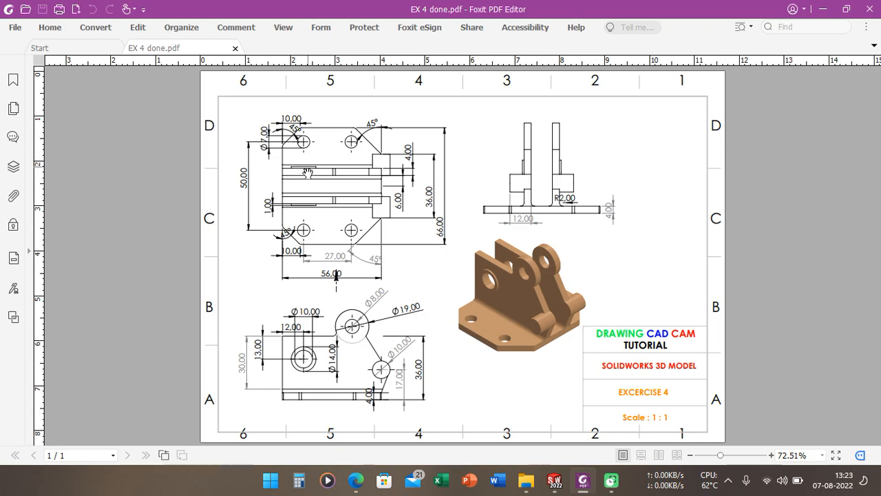
click(548, 486)
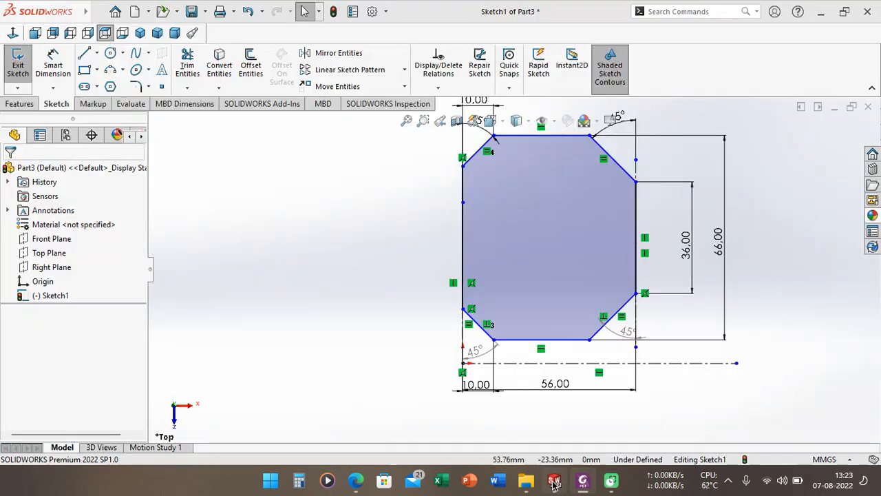
click(96, 52)
click(113, 84)
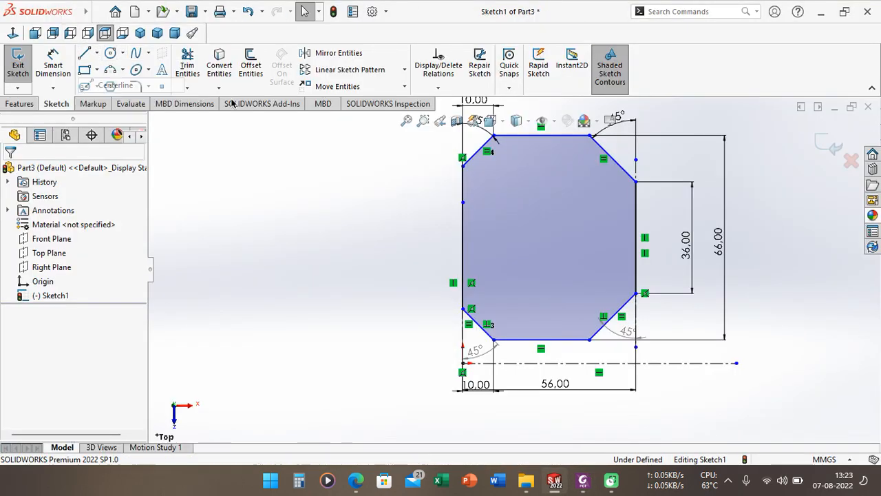
click(462, 237)
click(636, 237)
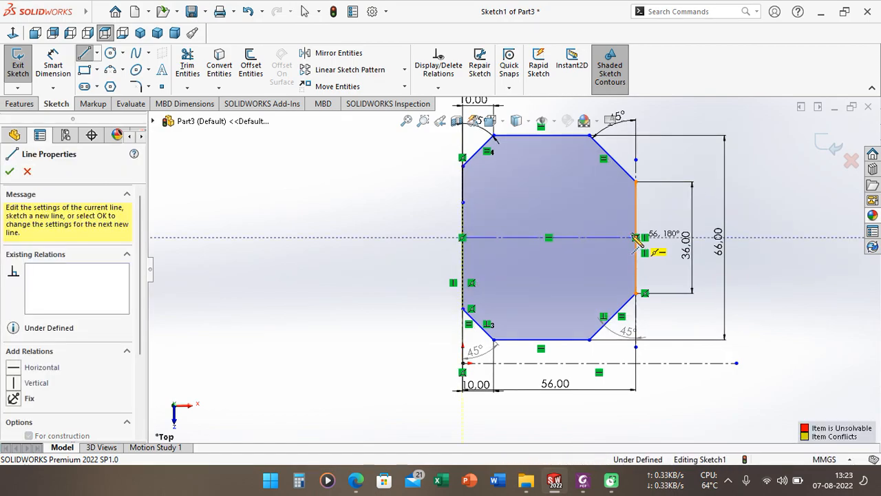
key(Escape)
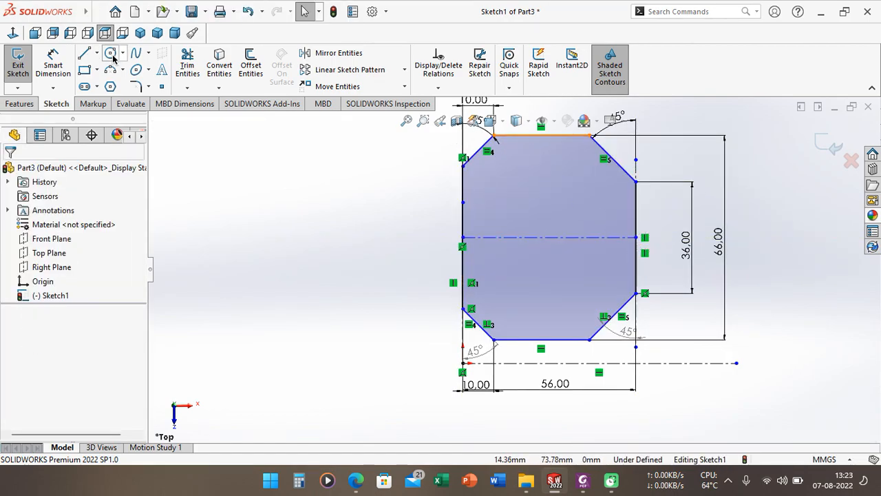
- Sketch a vertical centerline from the midpoint of the outline's top edge to the midpoint of its bottom edge
click(96, 53)
click(112, 83)
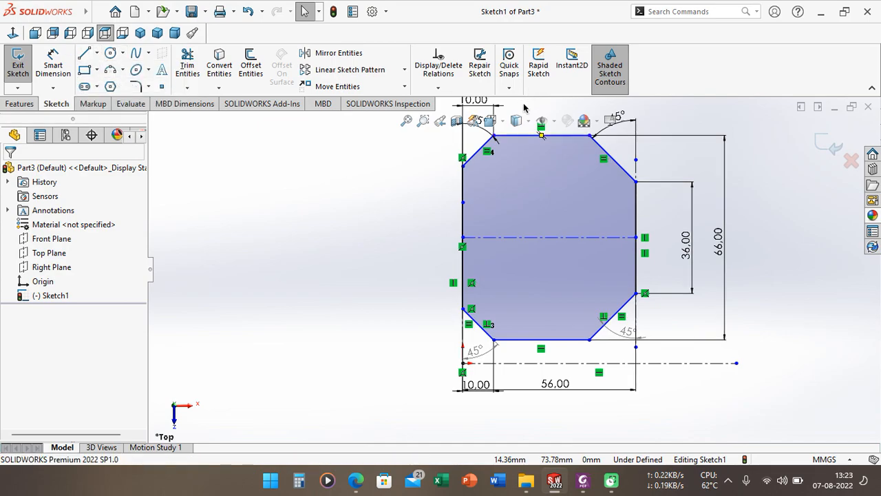
click(541, 135)
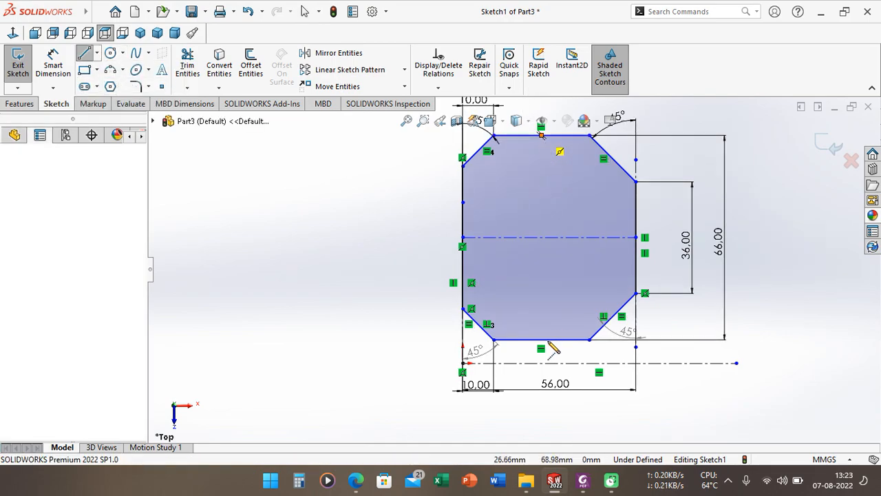
click(548, 341)
key(Escape)
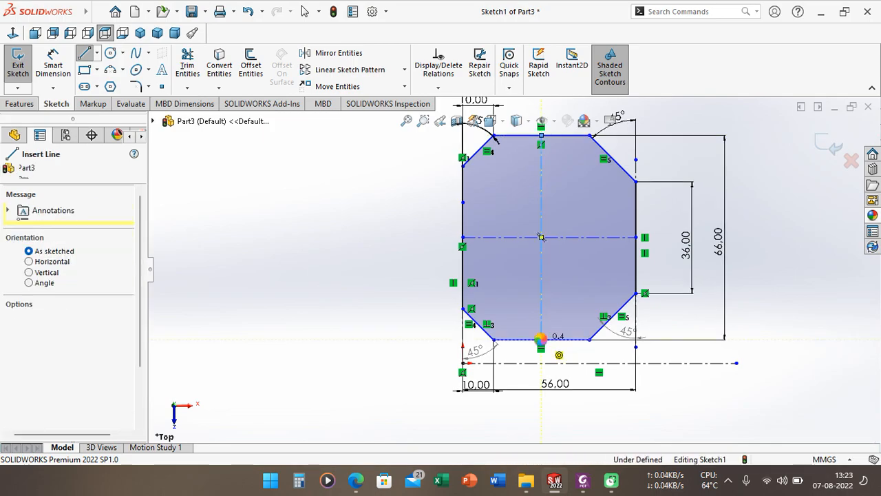
- Sketch a circle about 7.8 mm in diameter inside the outline near its upper-left chamfer
click(113, 54)
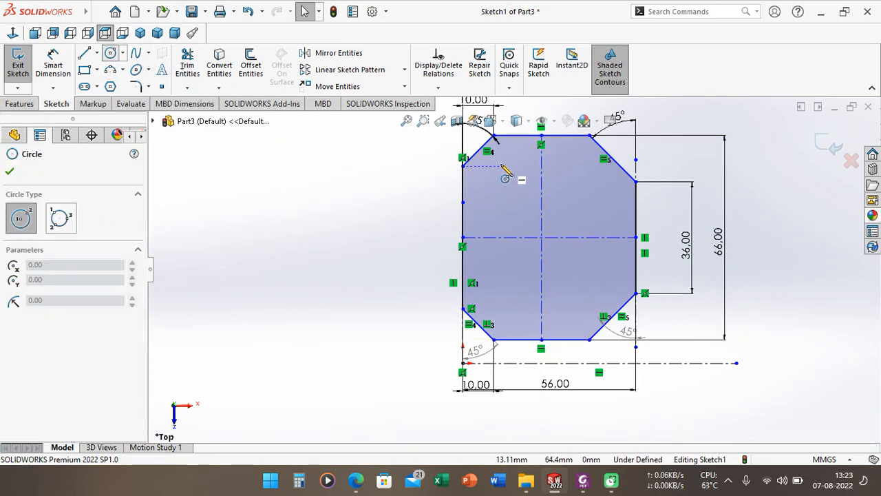
click(499, 165)
click(508, 172)
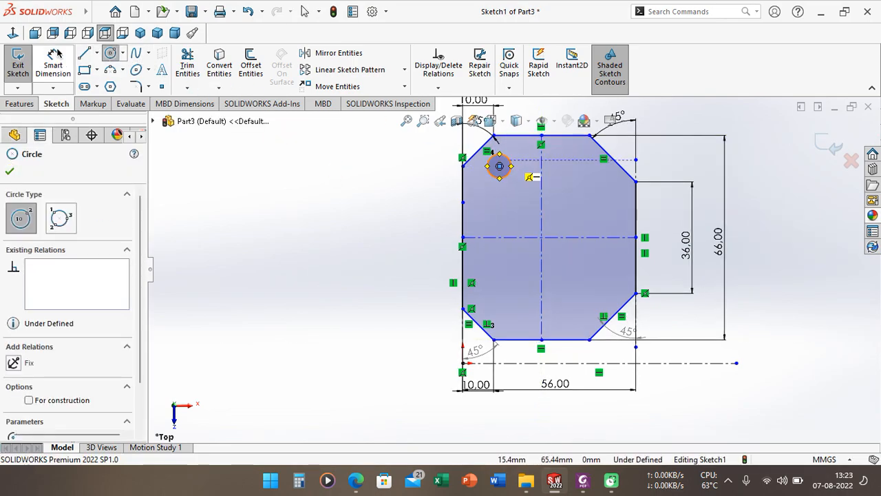
key(Escape)
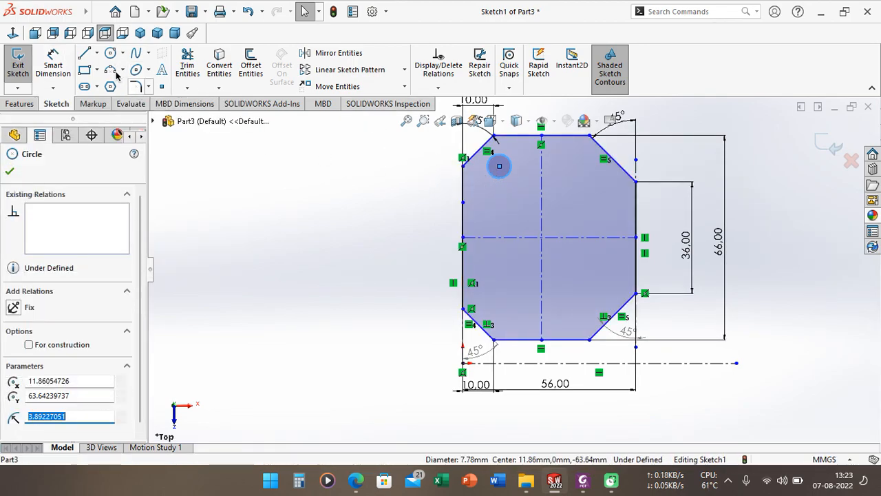
- Dimension the upper-left circle's diameter as 7 mm
click(53, 62)
click(503, 186)
click(407, 190)
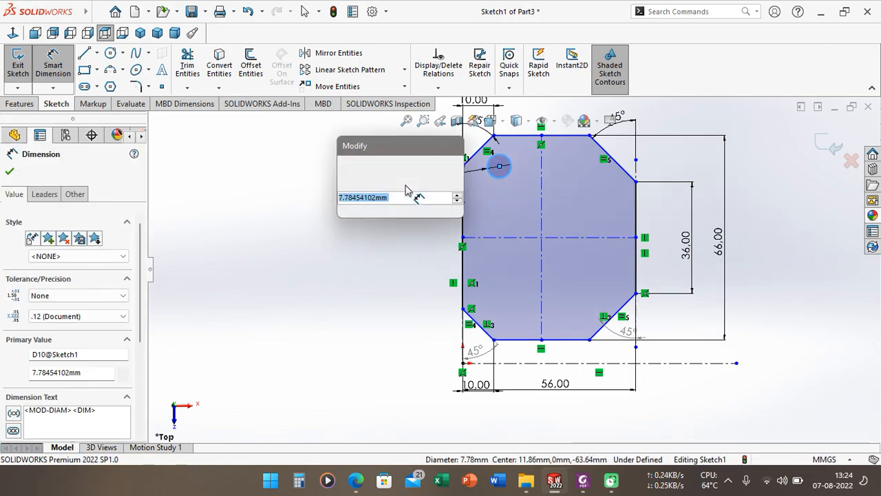
text(7)
key(Escape)
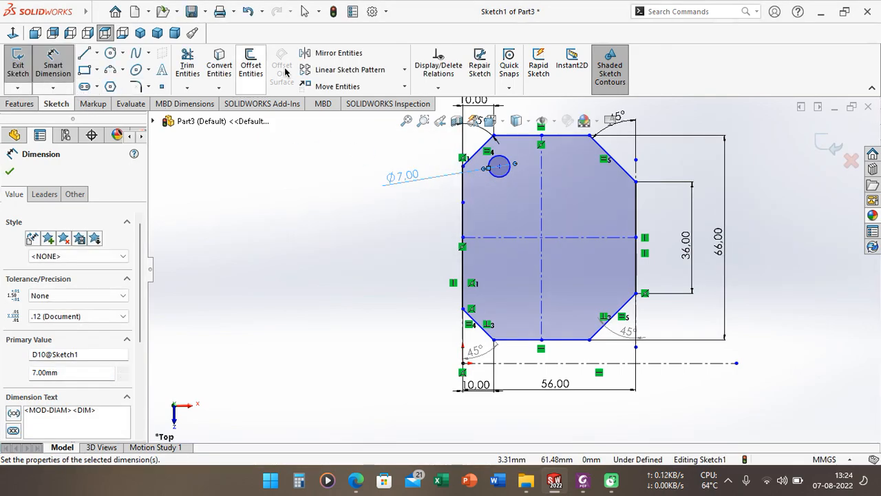
- Mirror the 7 mm circle about the horizontal centerline, keeping the original as a copy
click(325, 54)
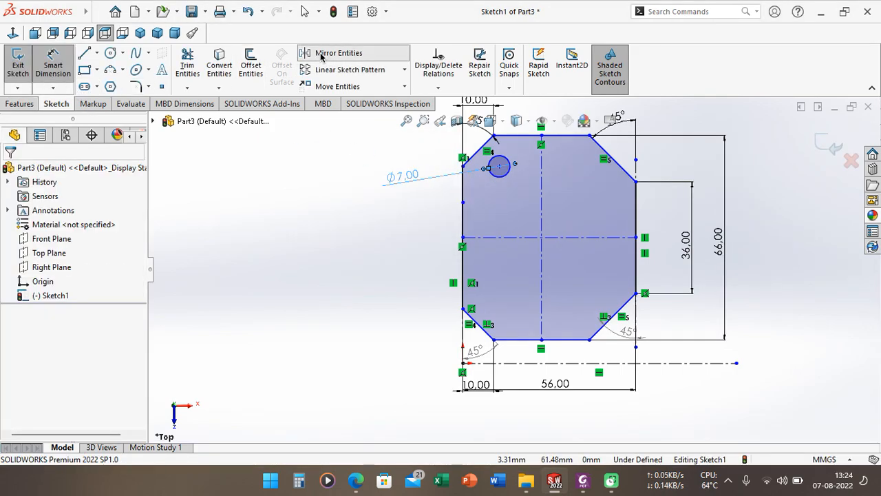
click(507, 170)
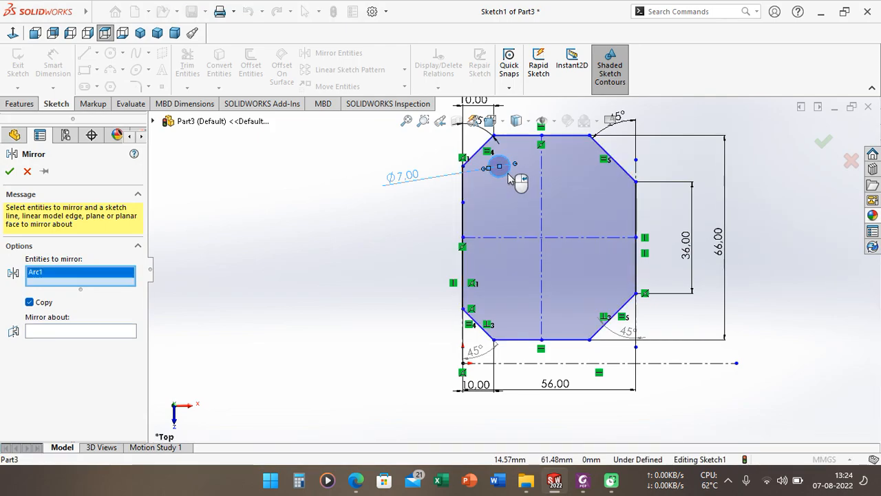
click(29, 329)
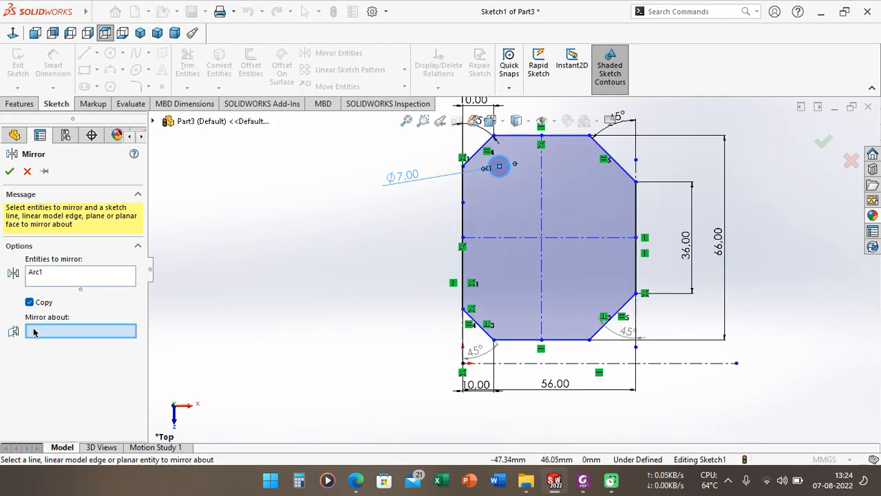
click(484, 238)
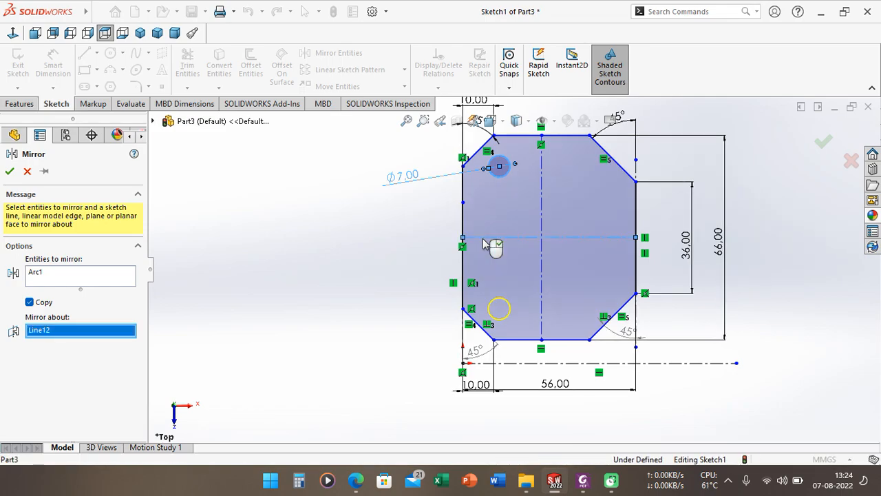
click(9, 172)
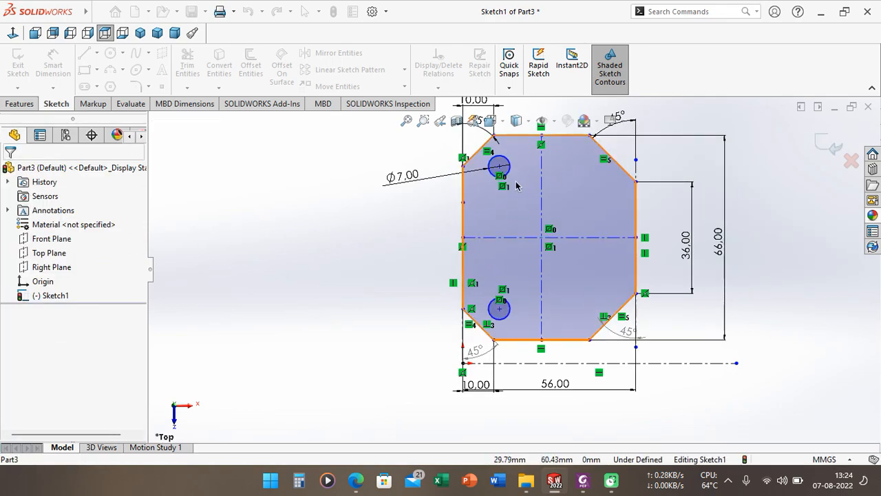
- Mirror the two left circles about the vertical centerline to make the right-hand pair
click(336, 53)
click(507, 172)
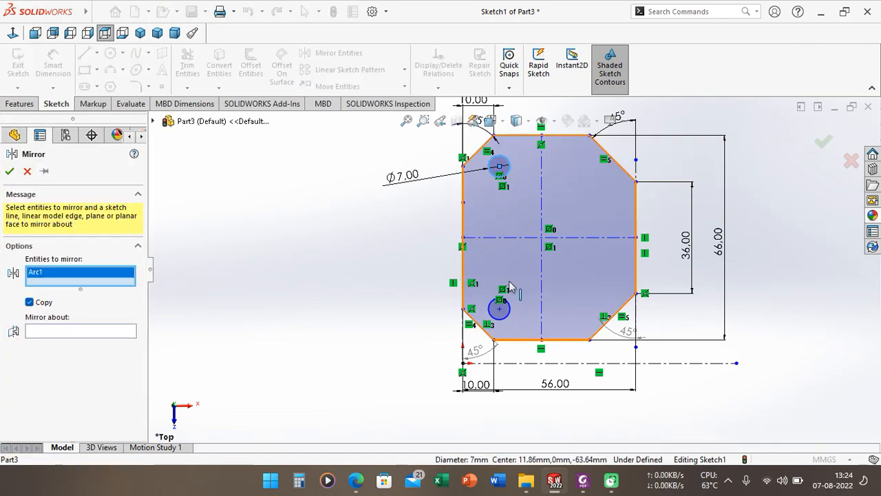
click(511, 319)
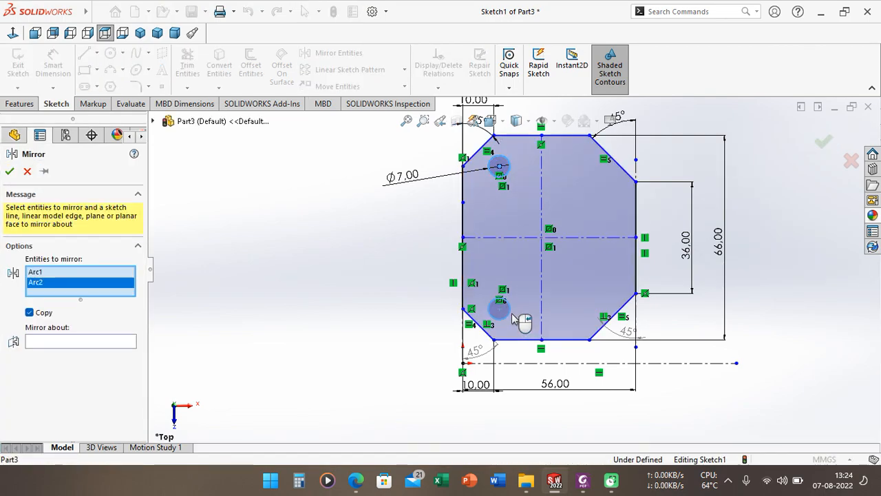
click(61, 342)
click(543, 186)
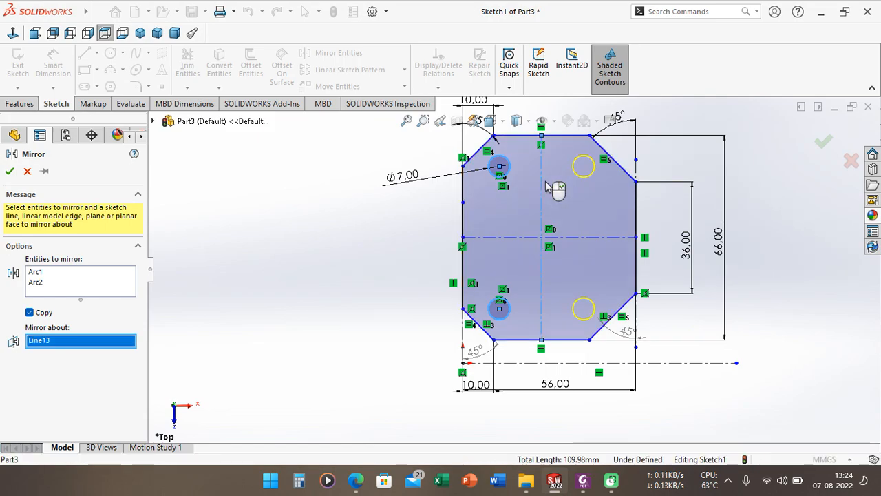
click(12, 169)
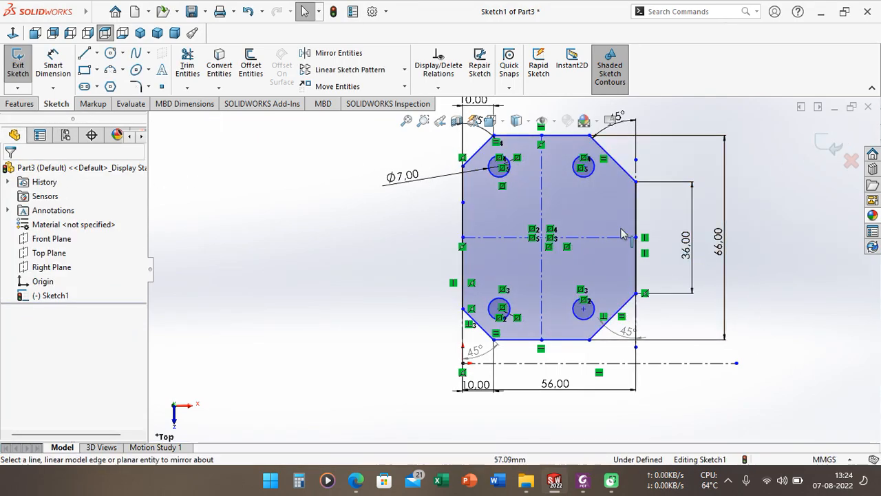
- Dimension the vertical distance between the centers of the two left circles as 50 mm
scroll(501, 165, down, 2)
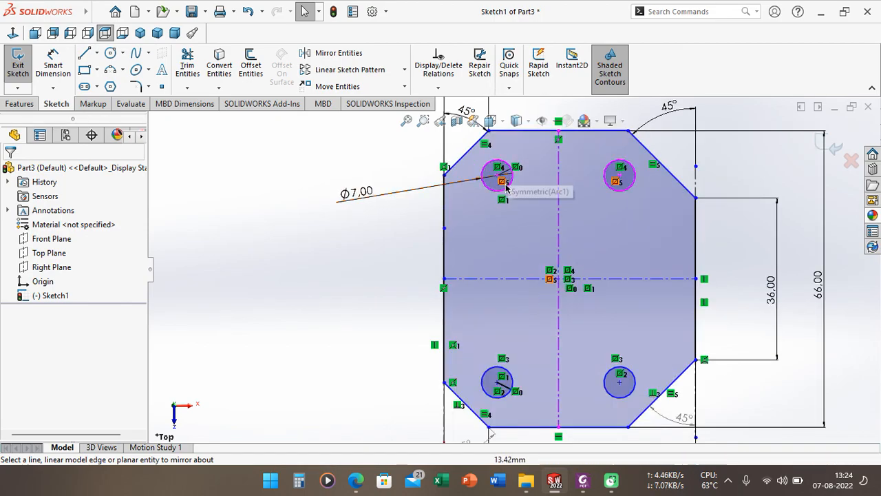
scroll(503, 168, down, 1)
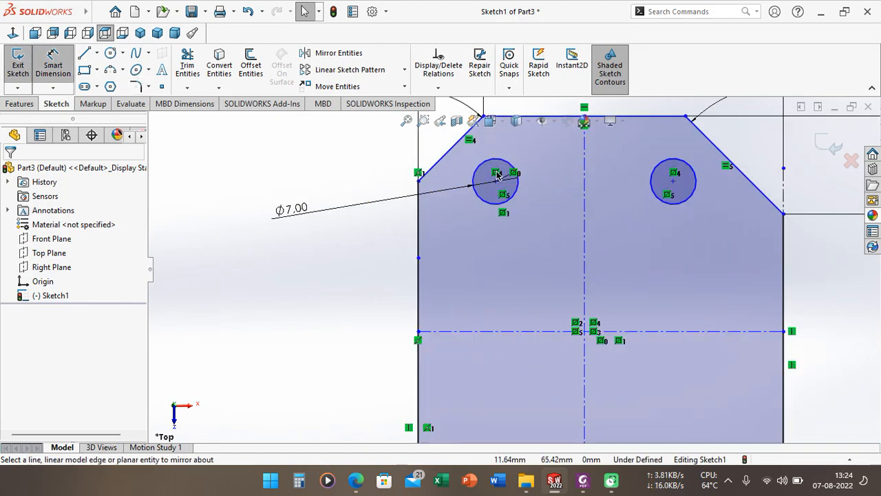
click(53, 62)
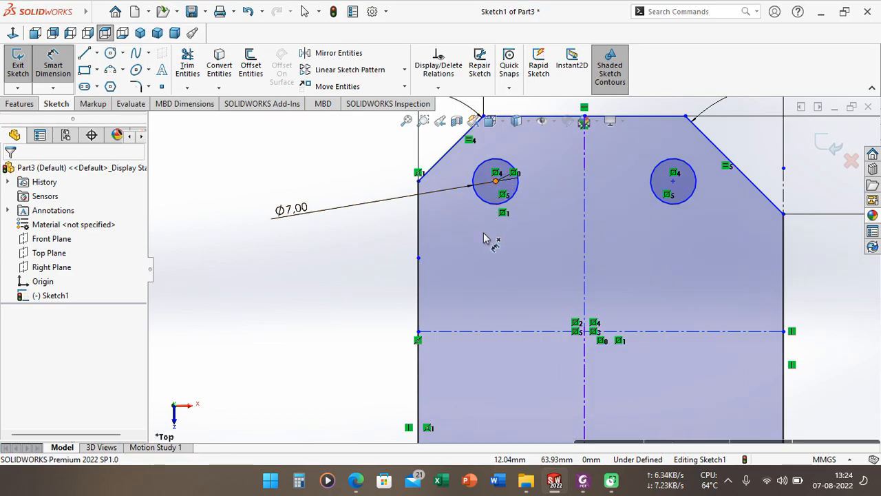
scroll(484, 238, up, 3)
scroll(509, 402, down, 3)
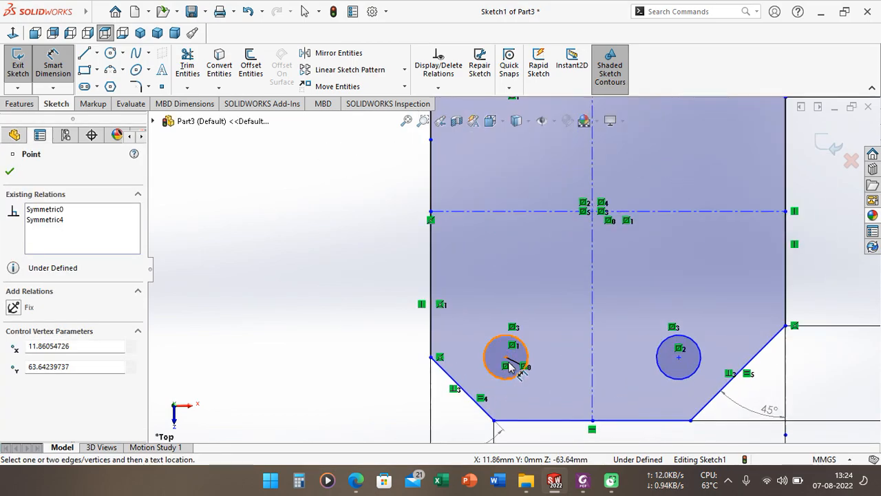
click(506, 357)
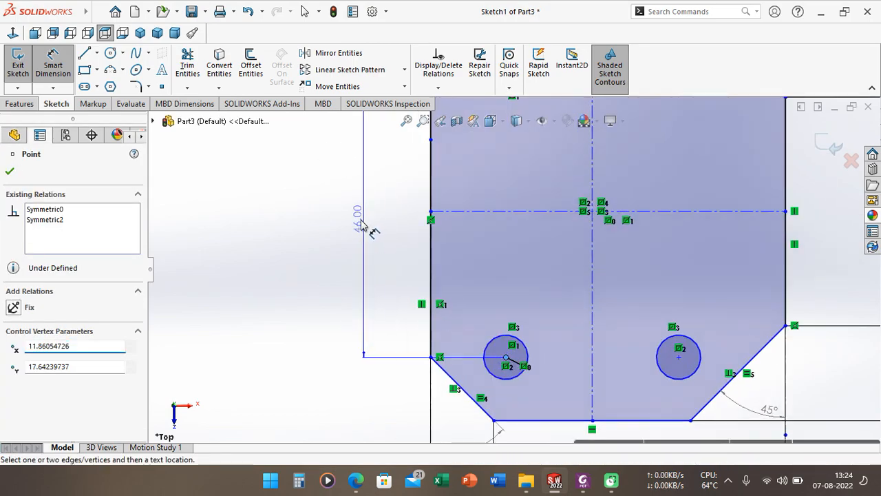
click(360, 221)
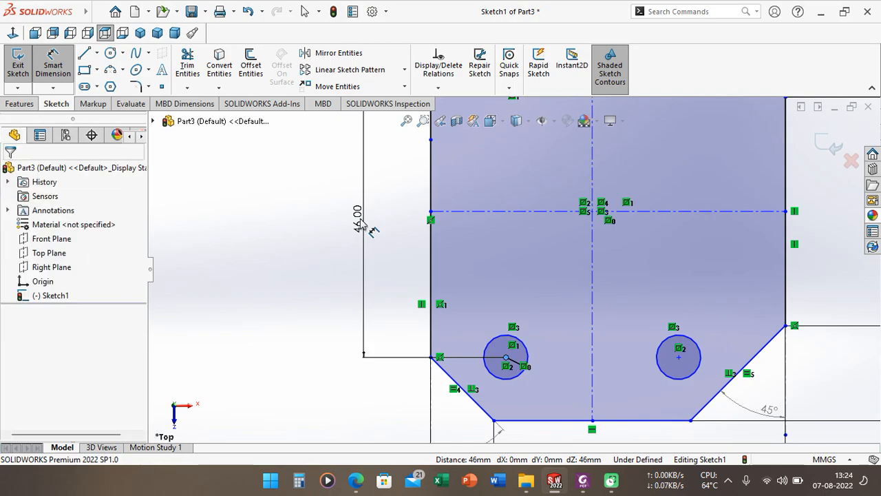
text(50)
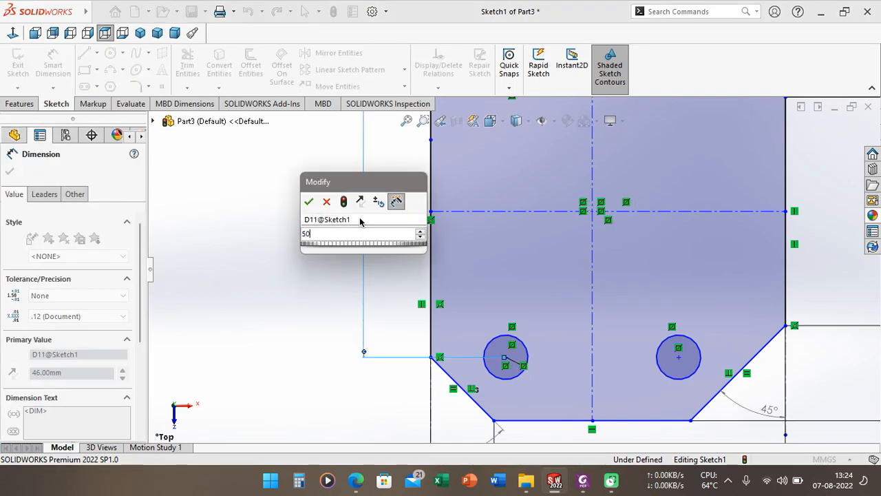
key(Return)
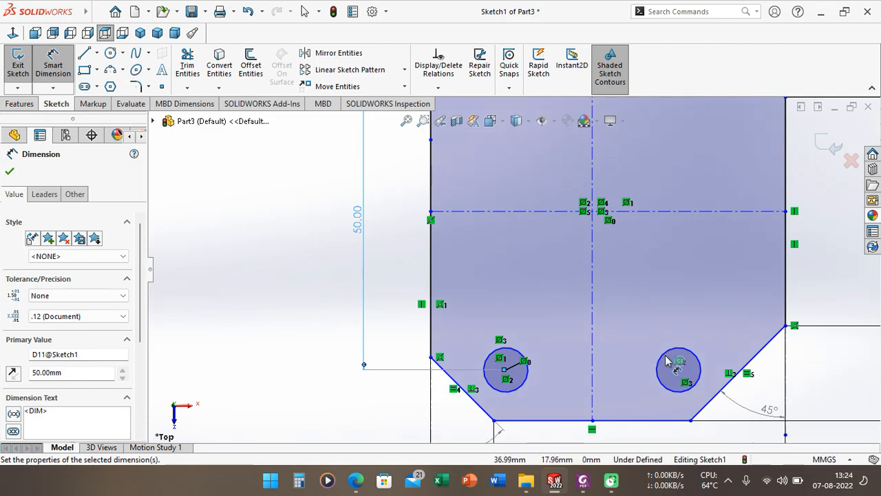
- Add a horizontal dimension between the centers of the two lower circles, placed below the outline
click(505, 370)
click(678, 370)
key(f)
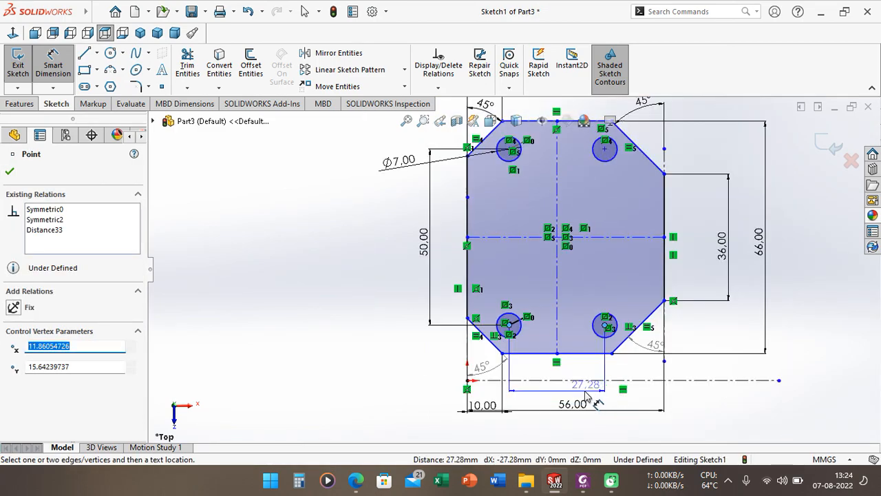
click(583, 397)
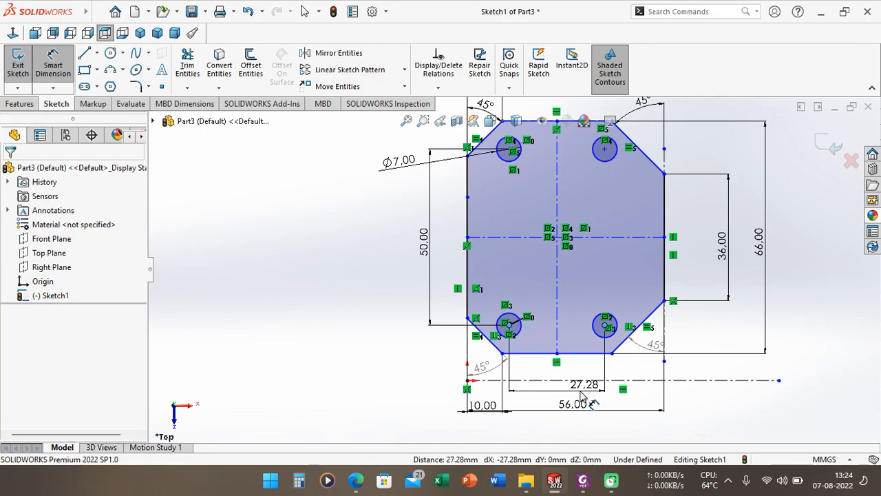
- Try setting the horizontal spacing between the lower circles to 27 mm, and undo that value change
text(30)
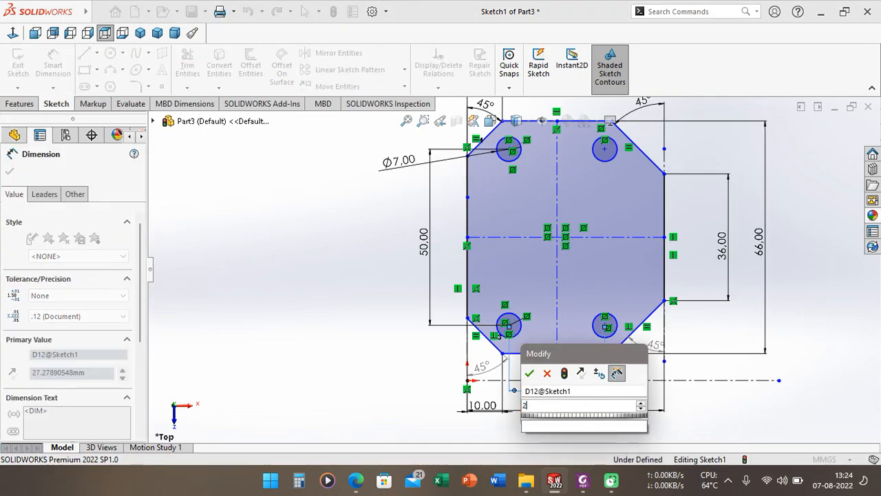
key(Return)
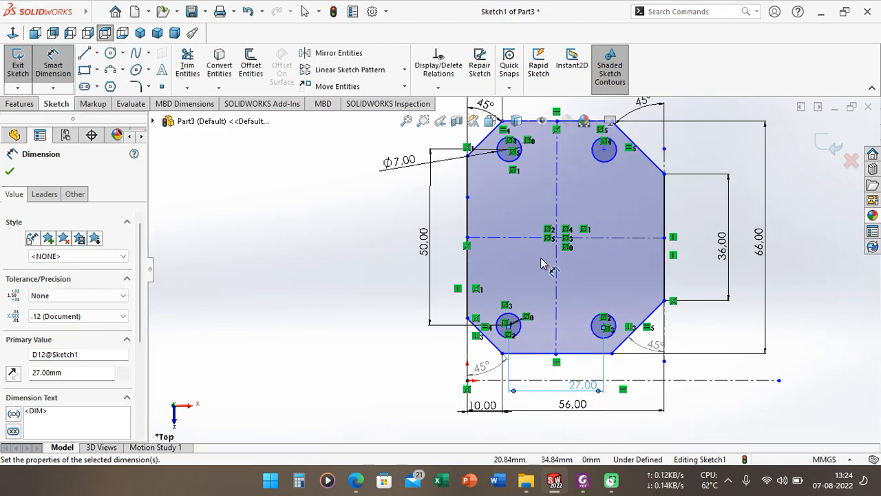
key(ctrl+z)
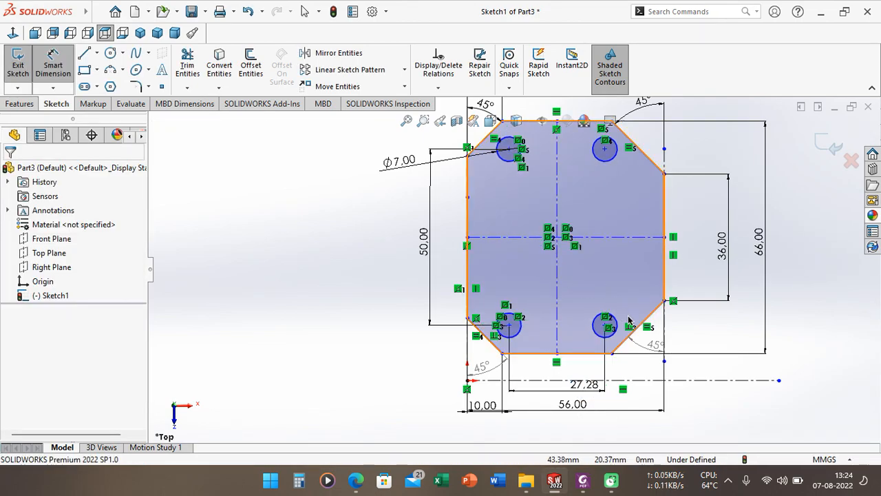
- Delete the perpendicular relation on the lower-right angled edge of the plate outline
key(Escape)
scroll(628, 322, down, 2)
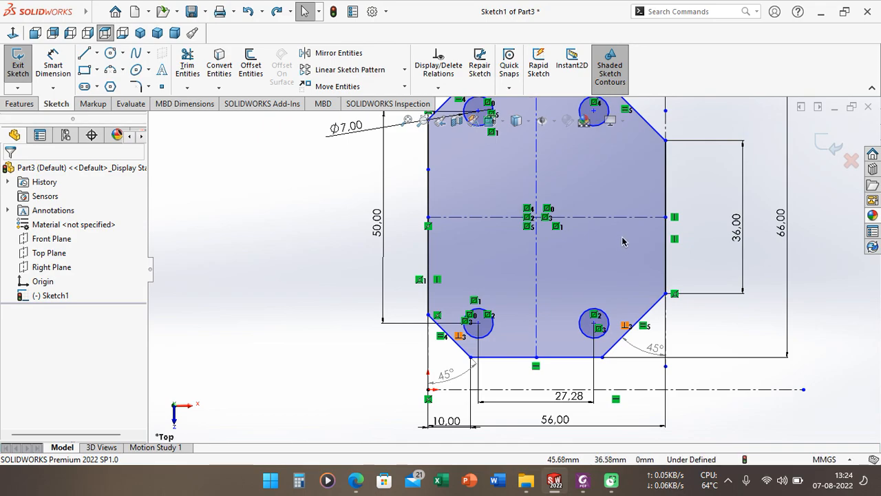
right_click(626, 328)
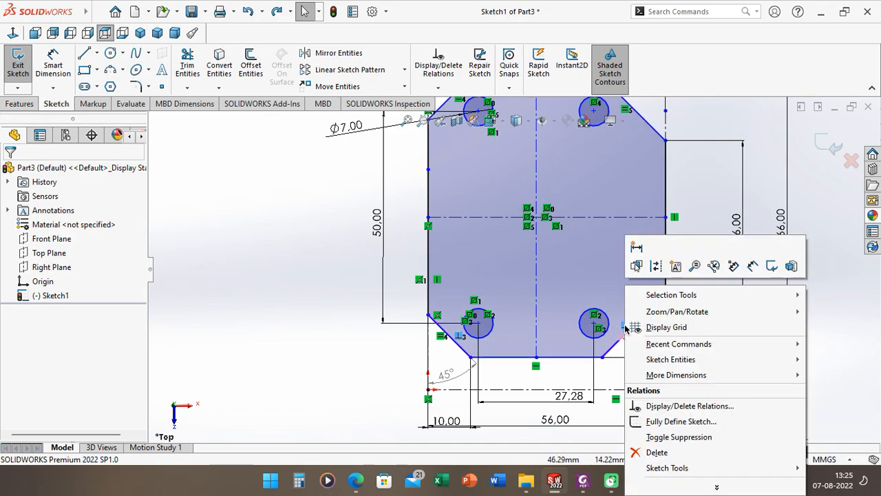
click(668, 447)
scroll(528, 276, up, 1)
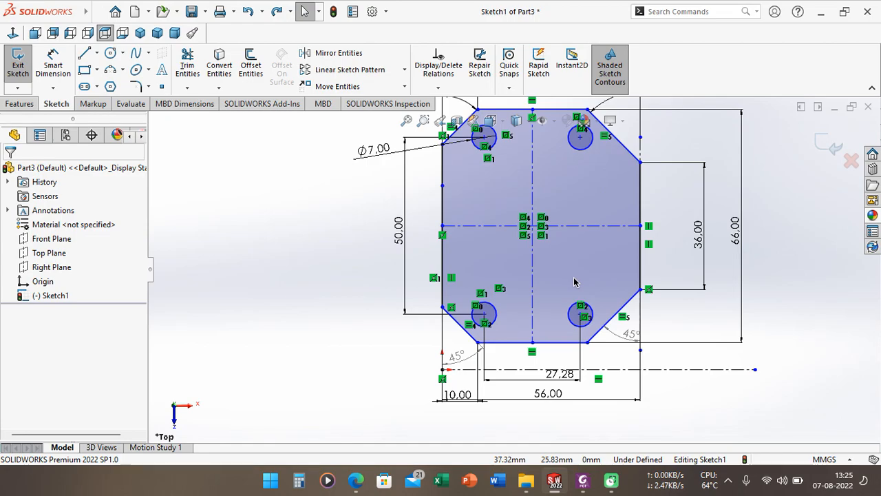
- Add a second horizontal dimension between the centers of the two lower circles as a driven dimension
click(53, 67)
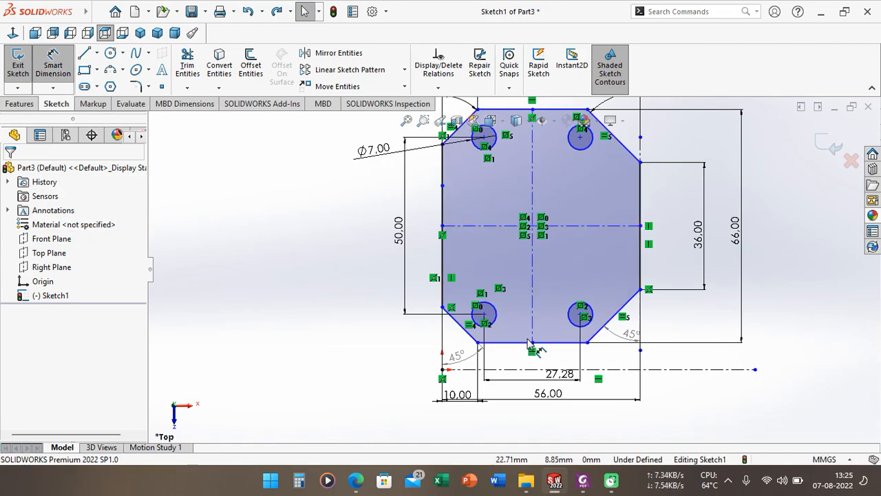
scroll(590, 317, down, 3)
click(564, 305)
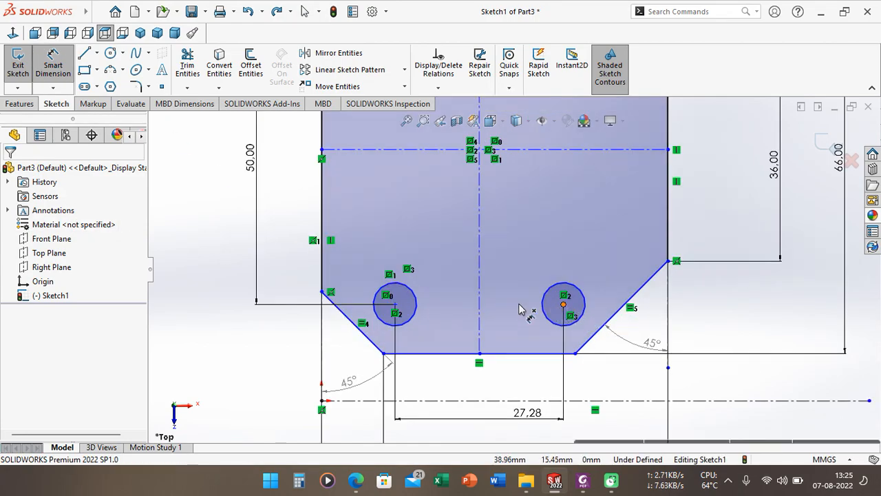
click(395, 304)
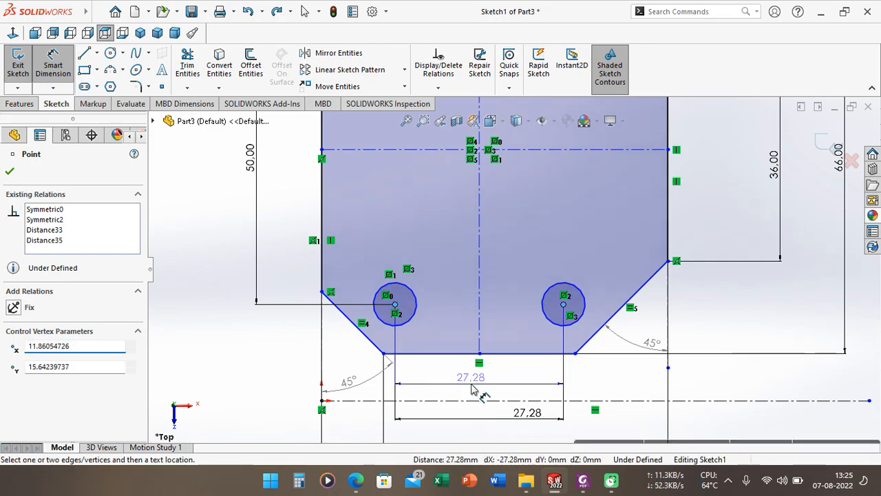
click(470, 388)
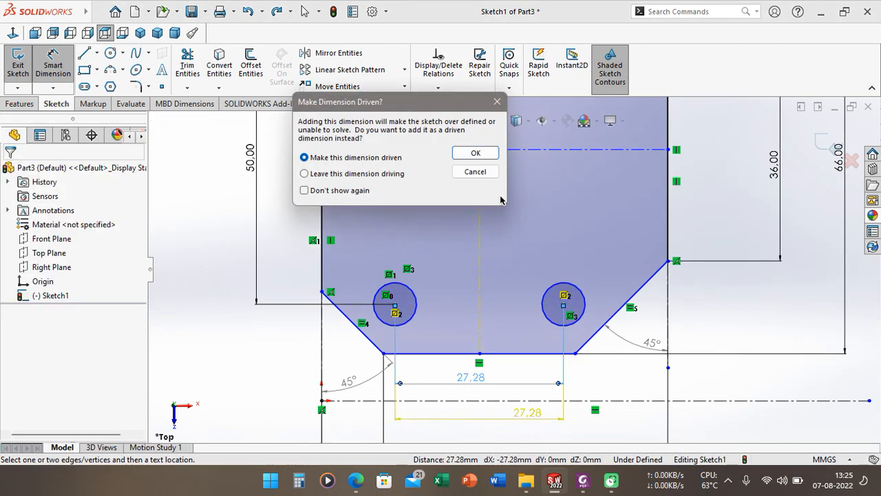
click(463, 157)
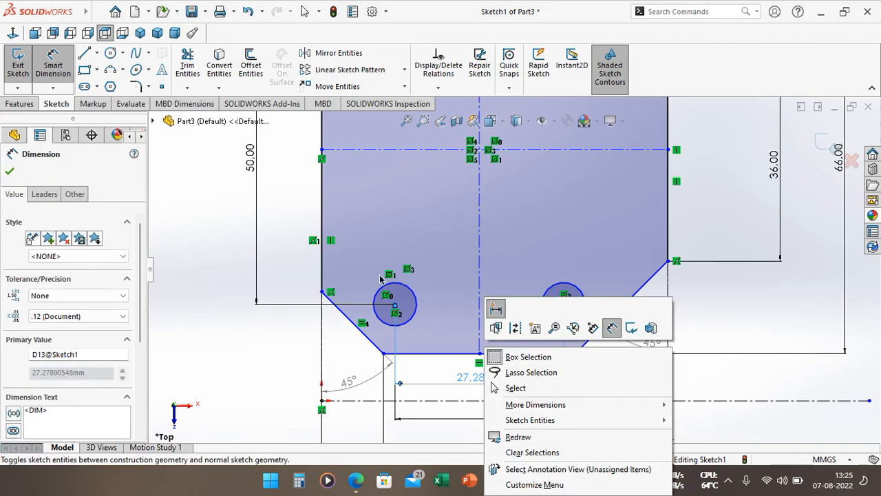
- Delete the duplicate driven dimension between the two lower circles
click(496, 387)
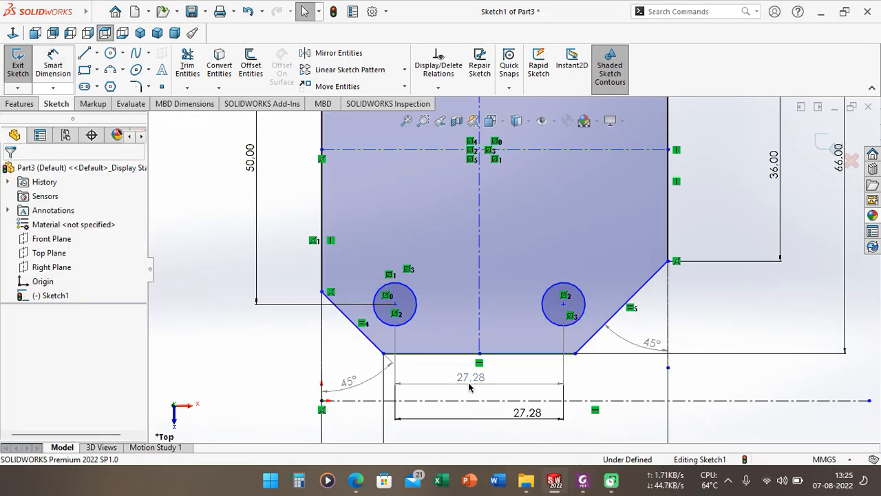
click(496, 373)
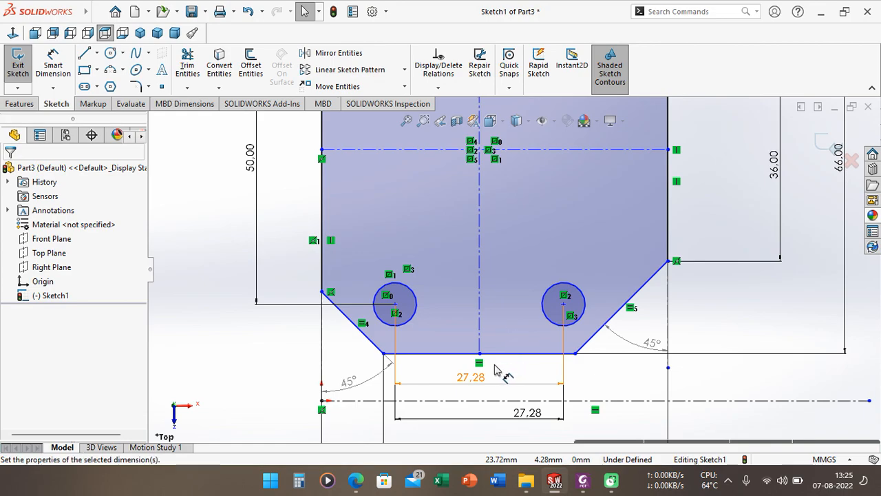
right_click(480, 379)
key(Escape)
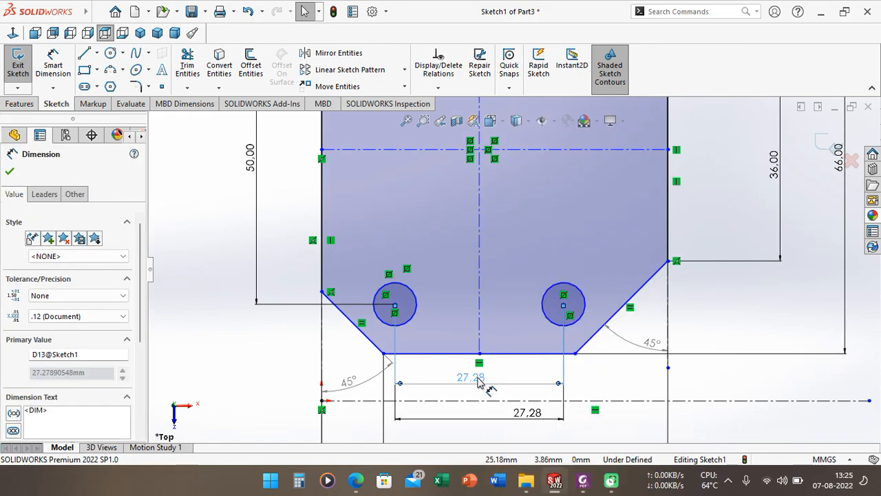
right_click(476, 377)
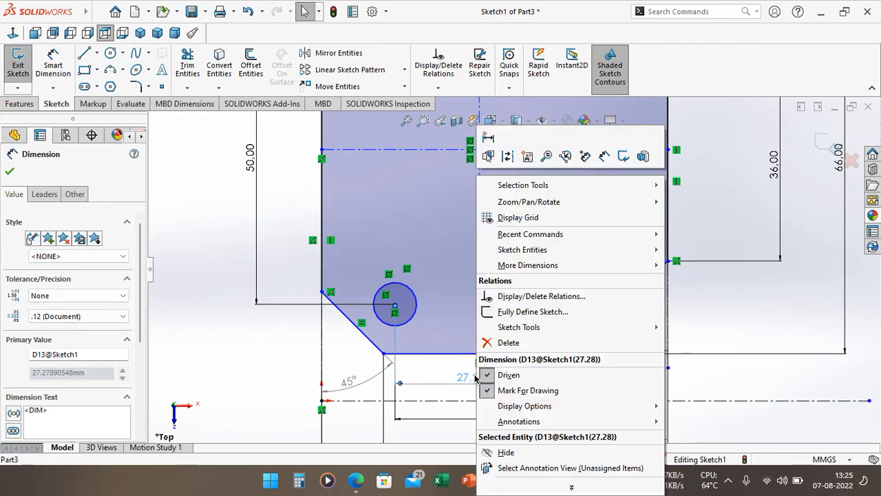
click(507, 342)
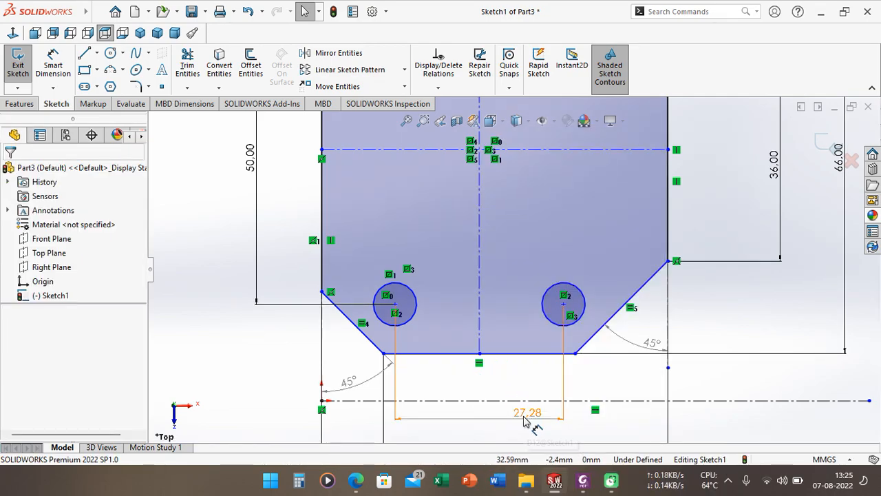
- Set the horizontal spacing between the lower circle centers to 27 mm and reposition the dimension text below the outline
click(525, 415)
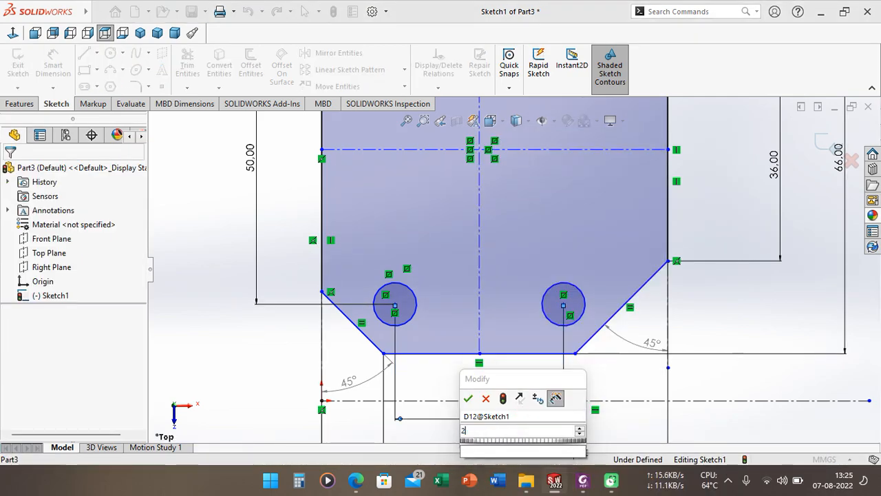
key(Return)
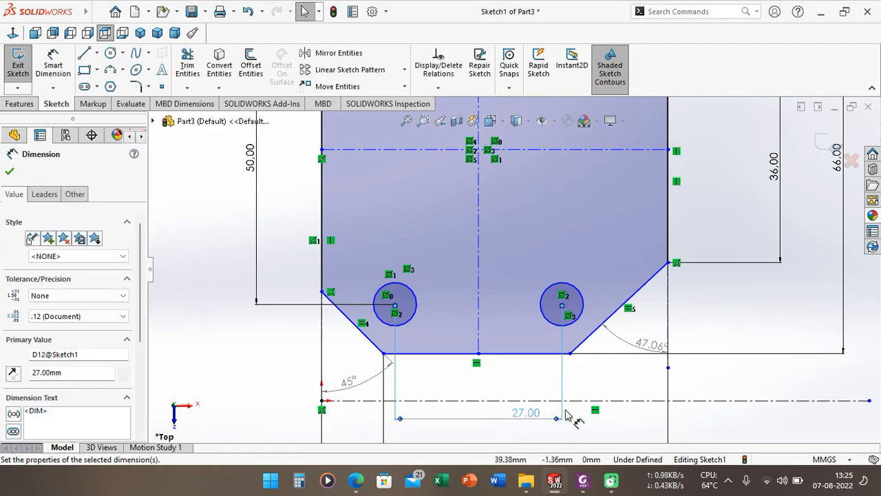
scroll(486, 301, up, 6)
scroll(501, 244, down, 2)
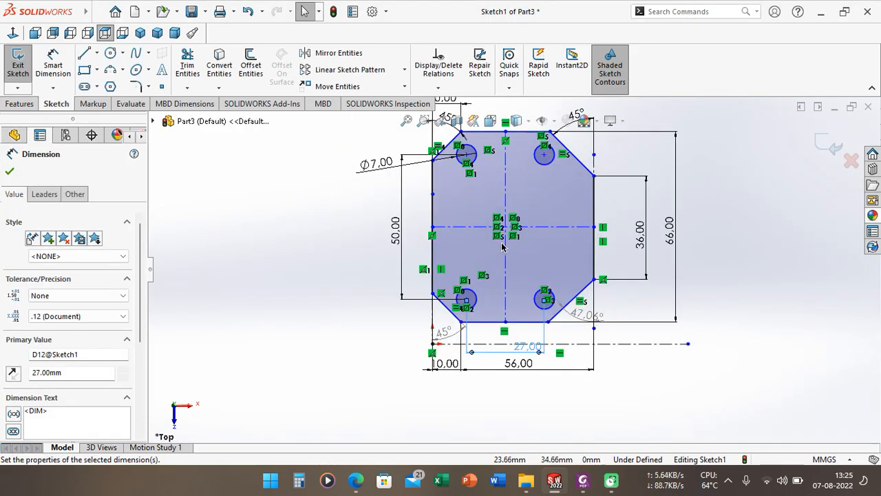
scroll(560, 249, down, 3)
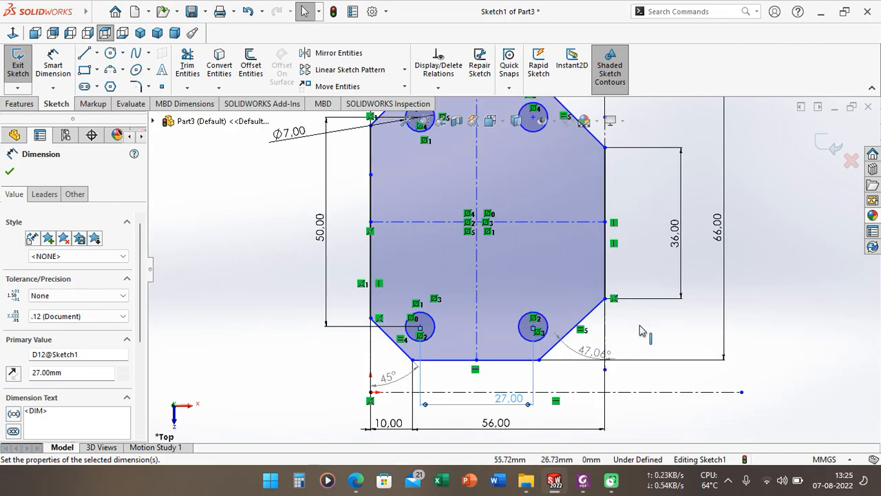
drag(502, 398, 482, 402)
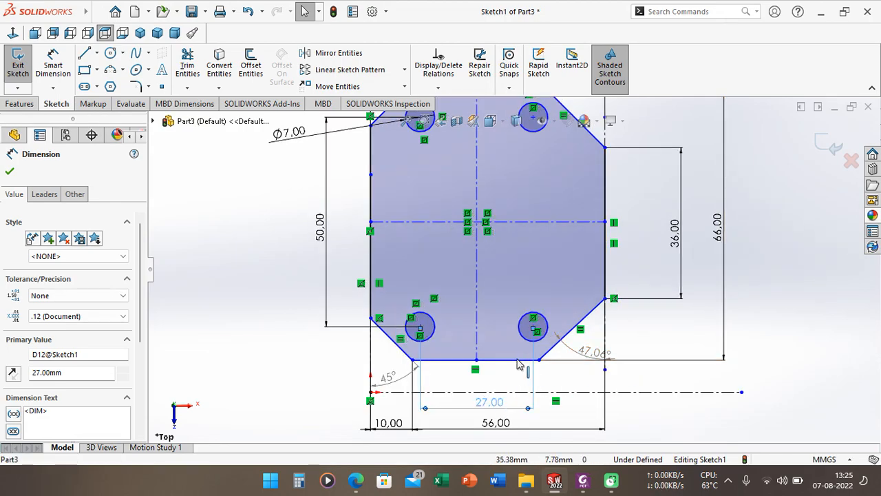
scroll(512, 269, up, 1)
scroll(473, 205, up, 1)
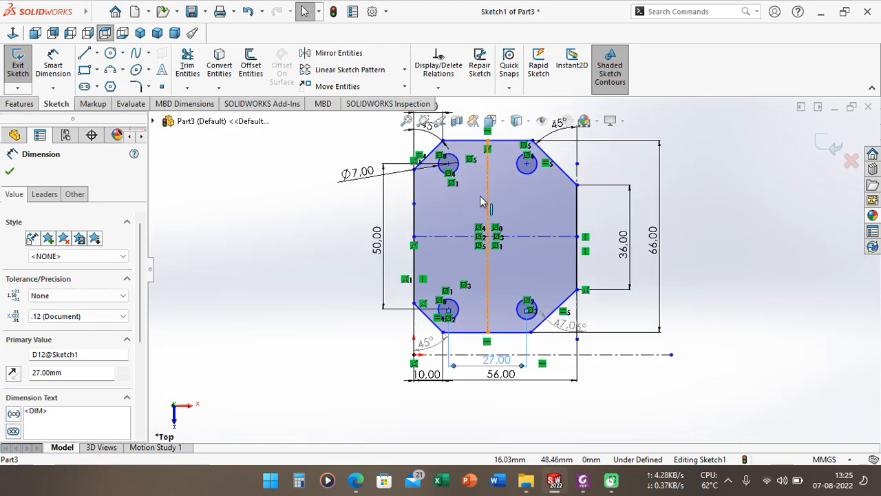
click(11, 171)
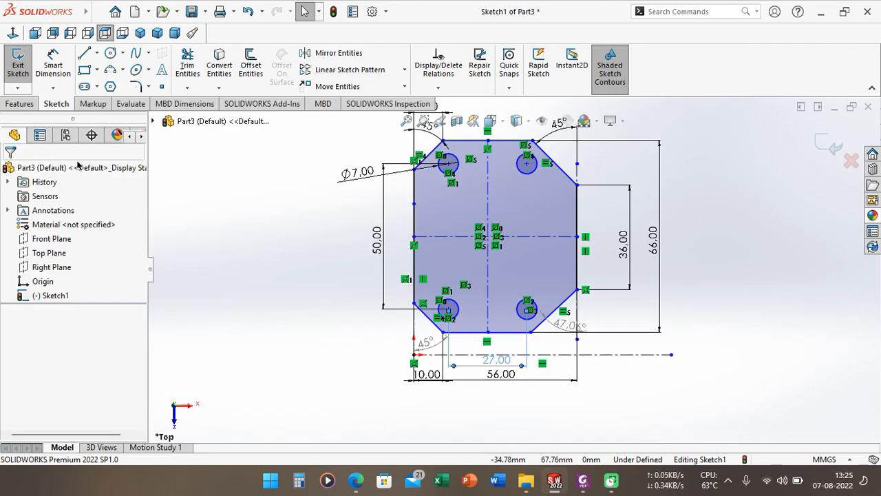
- Extrude the base plate sketch with its four holes as a blind boss 4 mm deep
click(25, 104)
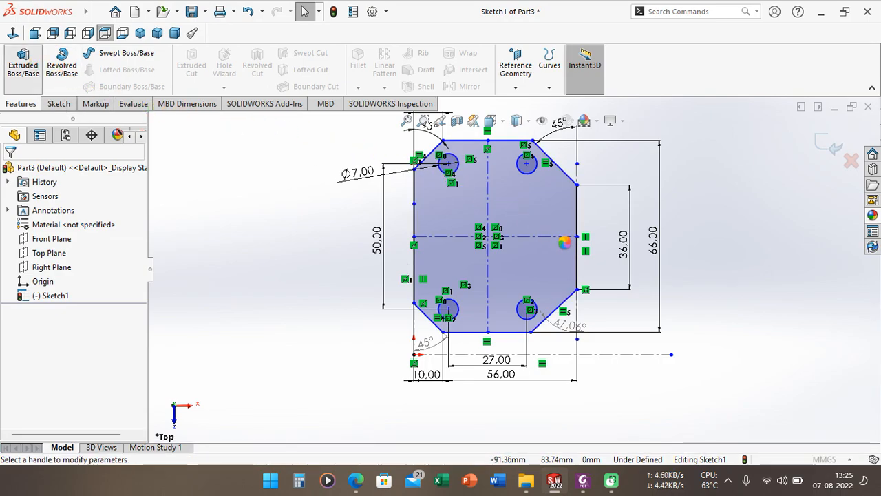
click(22, 63)
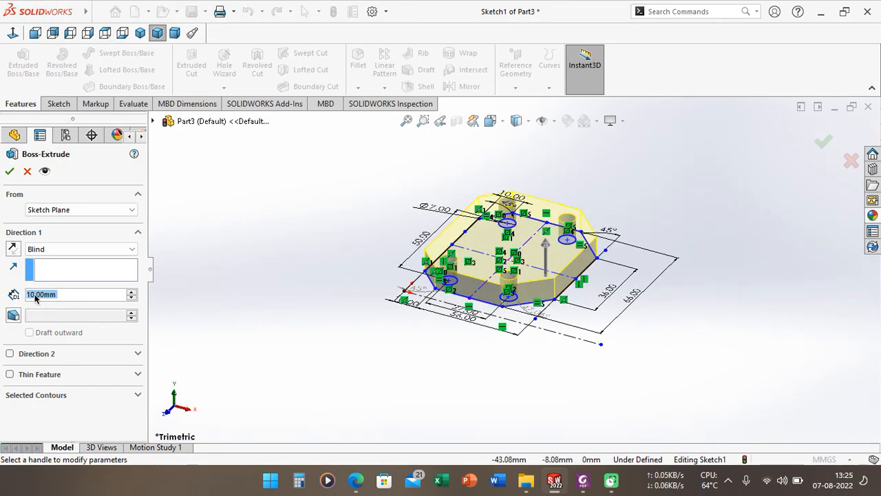
text(4)
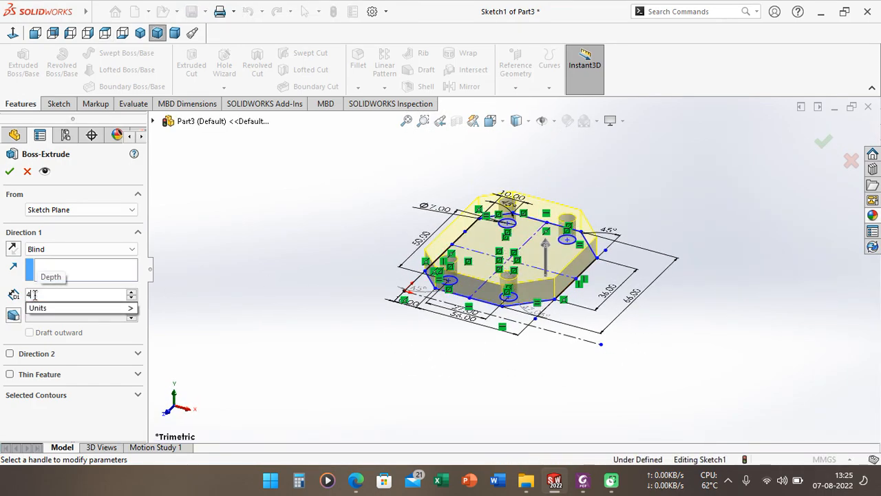
key(Return)
click(9, 171)
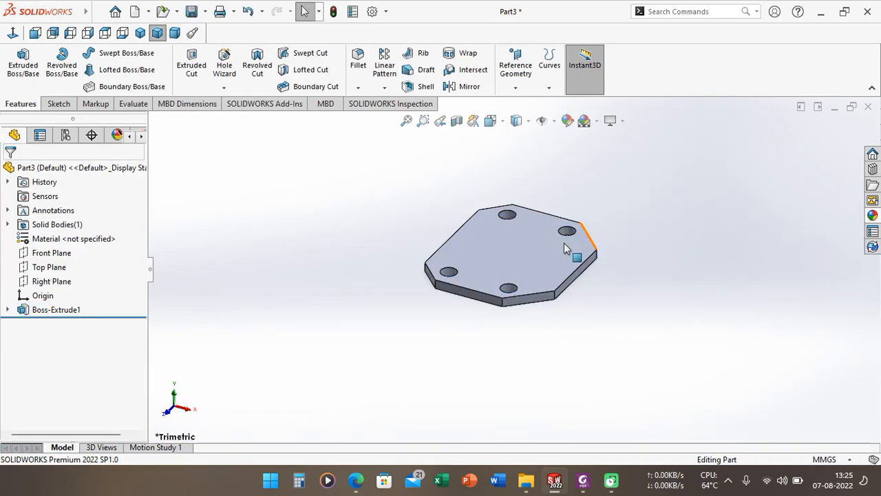
- Start a sketch on the plate's top face and consult the Exercise 4 drawing in Foxit PDF Editor
click(538, 246)
right_click(539, 247)
click(567, 174)
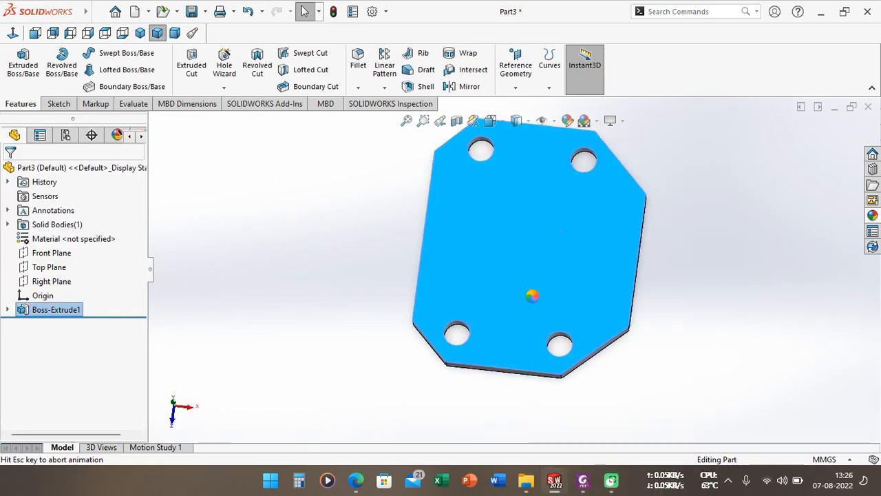
click(583, 480)
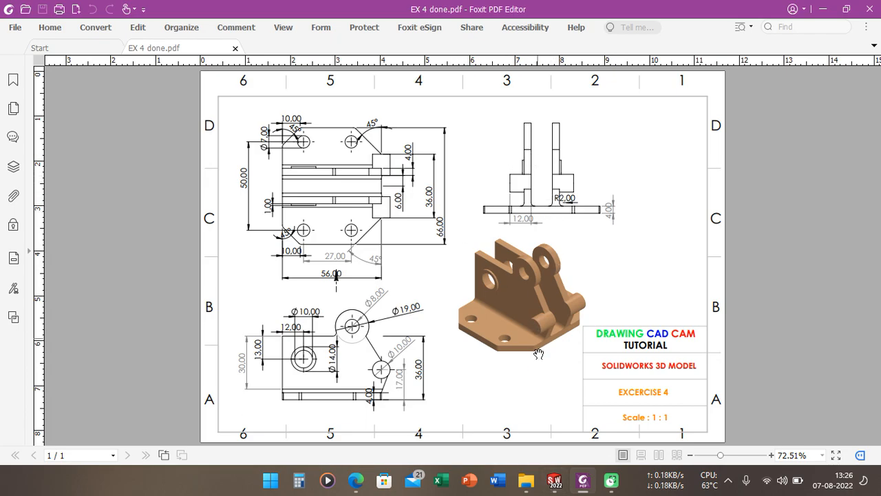
click(563, 481)
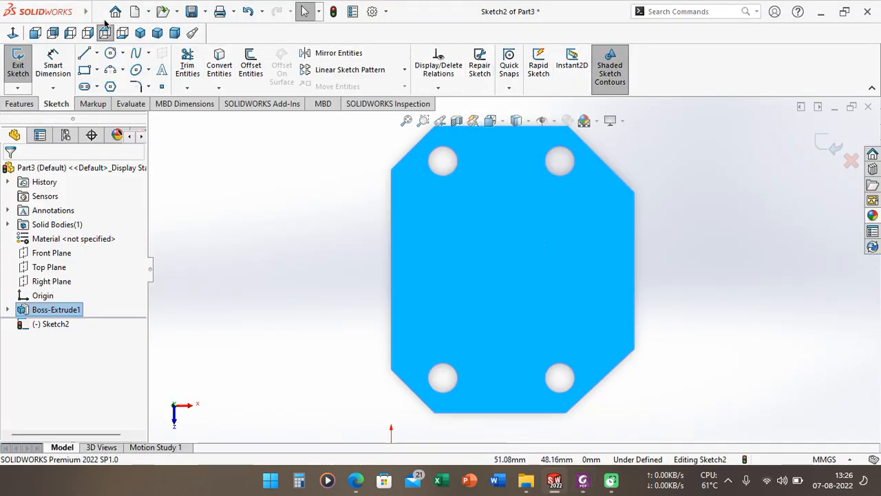
- Draw a centerline across the plate from the midpoint of the left edge to the midpoint of the right edge
click(97, 54)
click(116, 100)
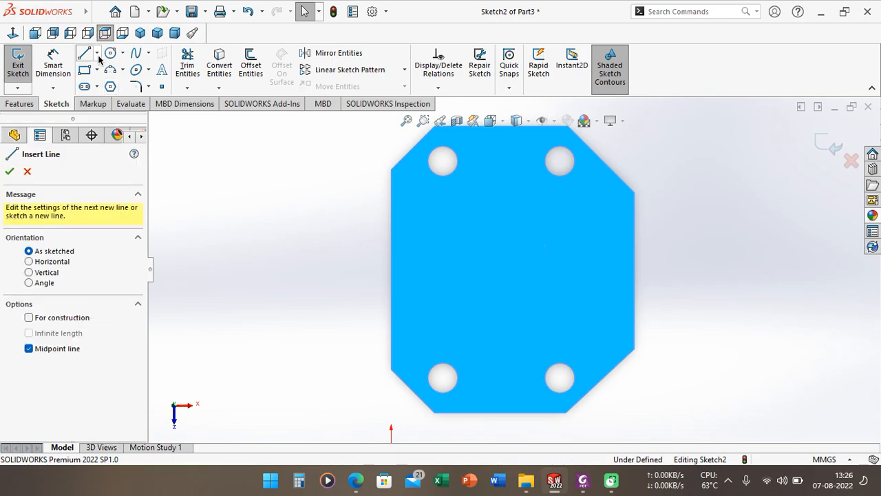
click(97, 53)
key(Escape)
key(Escape)
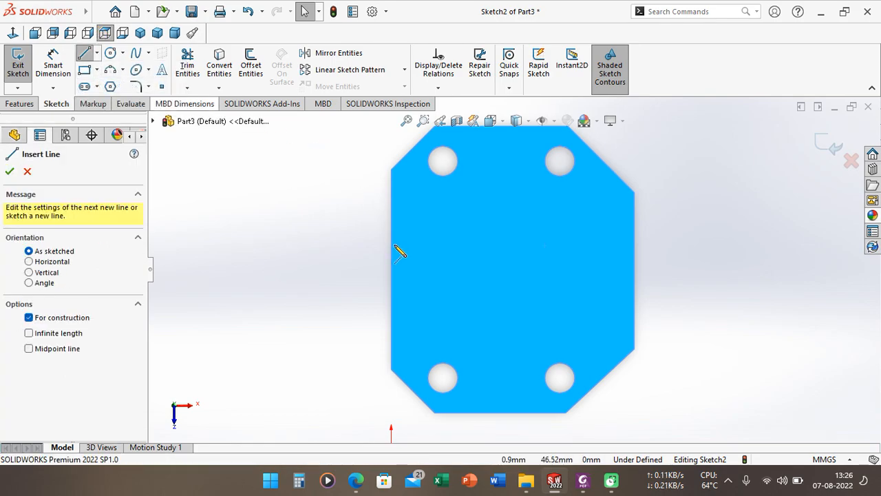
click(389, 270)
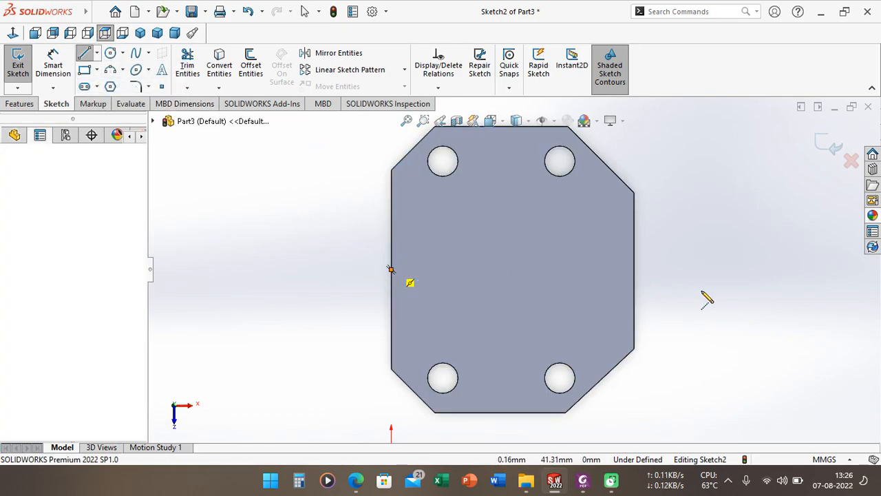
click(634, 269)
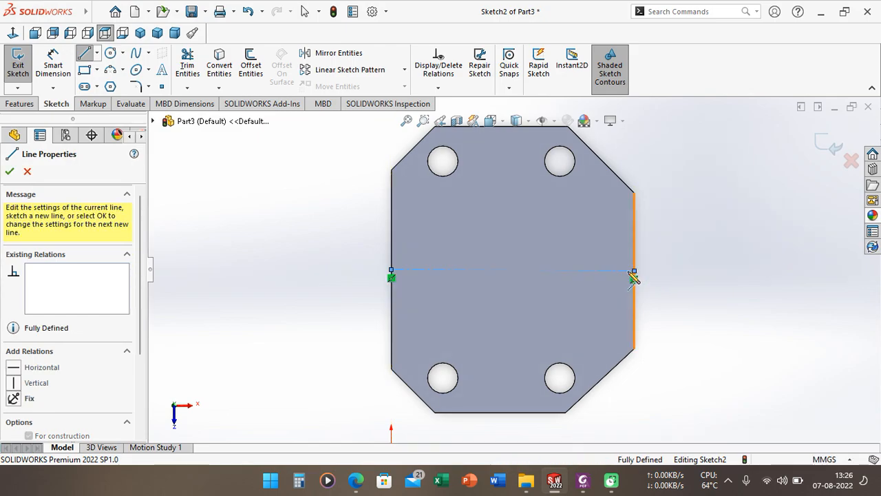
scroll(491, 184, down, 2)
- Sketch a closed horizontal strip about 2.6 mm high above the centerline, spanning from the plate's left edge to its right edge
click(83, 52)
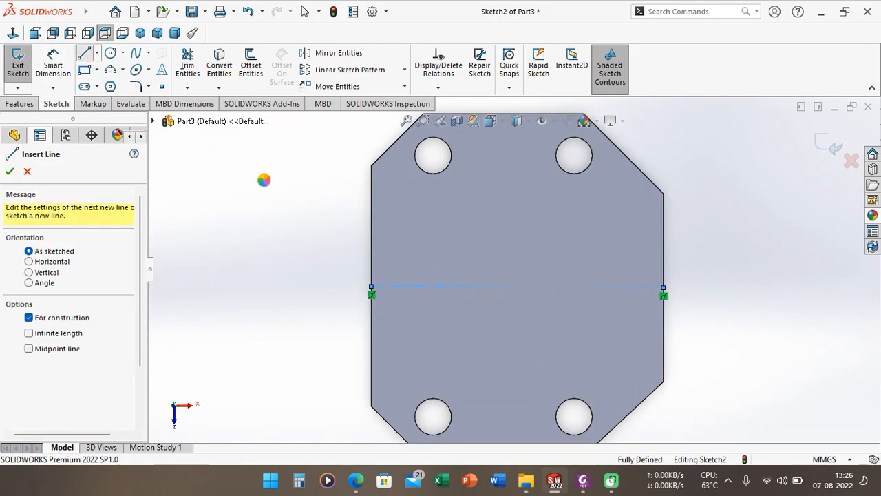
click(372, 253)
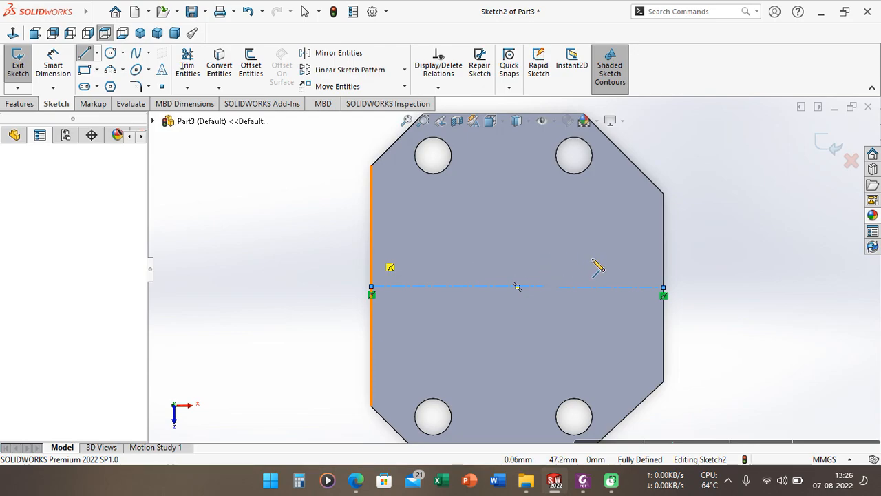
click(663, 251)
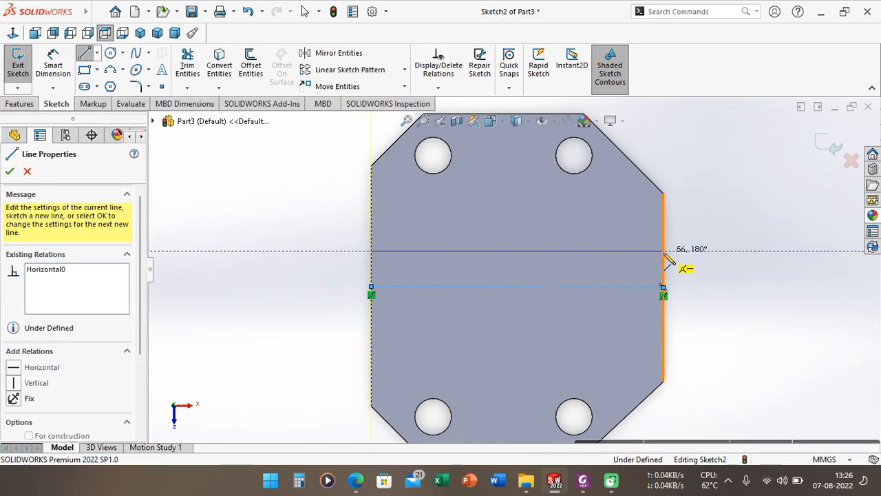
click(663, 237)
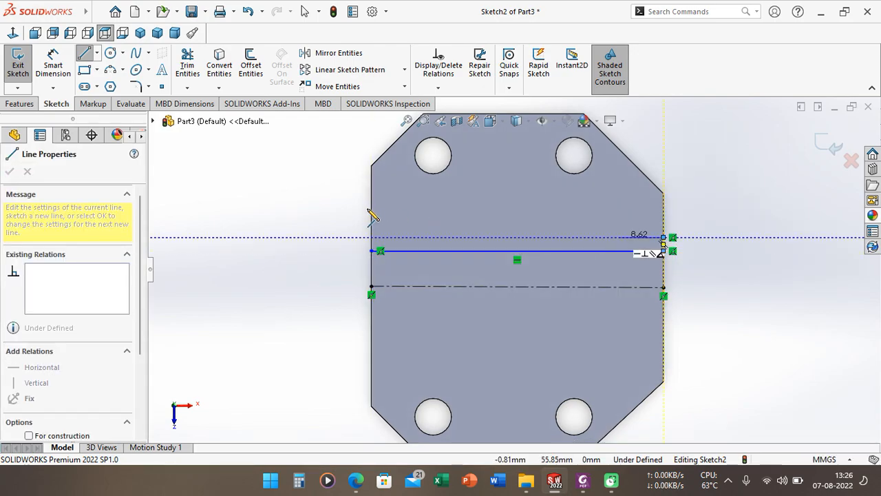
click(372, 237)
click(372, 250)
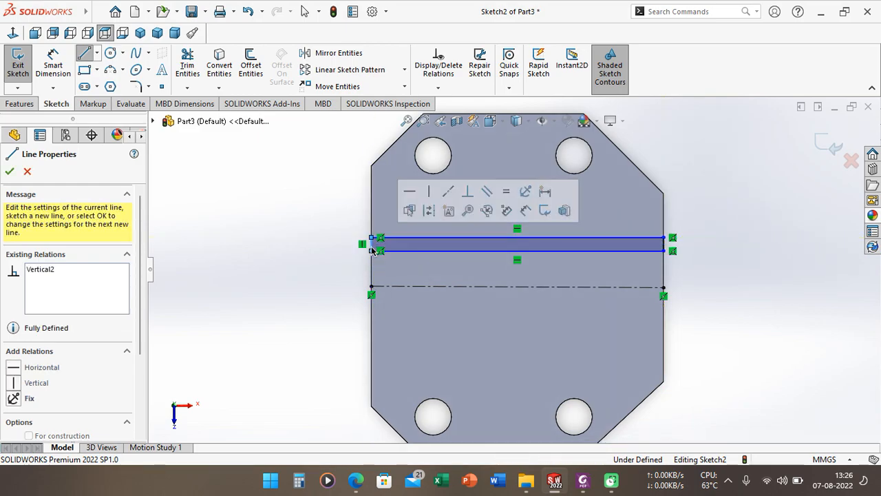
click(53, 66)
click(646, 252)
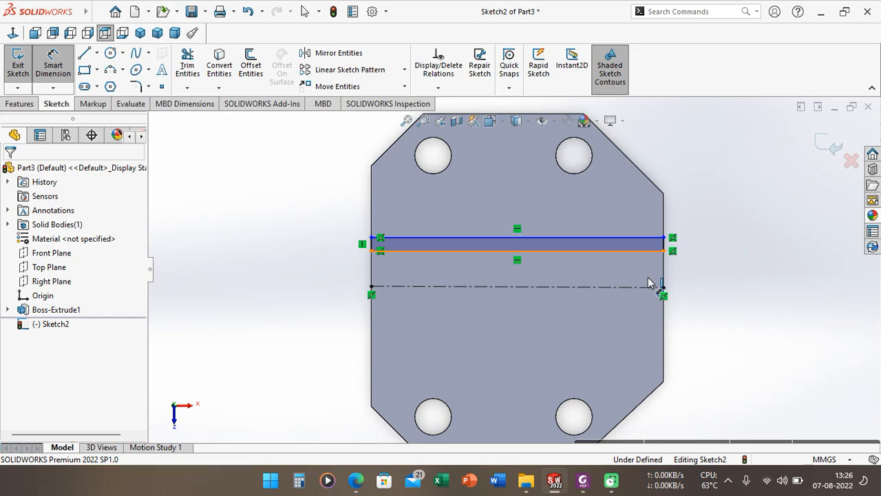
click(651, 287)
click(709, 281)
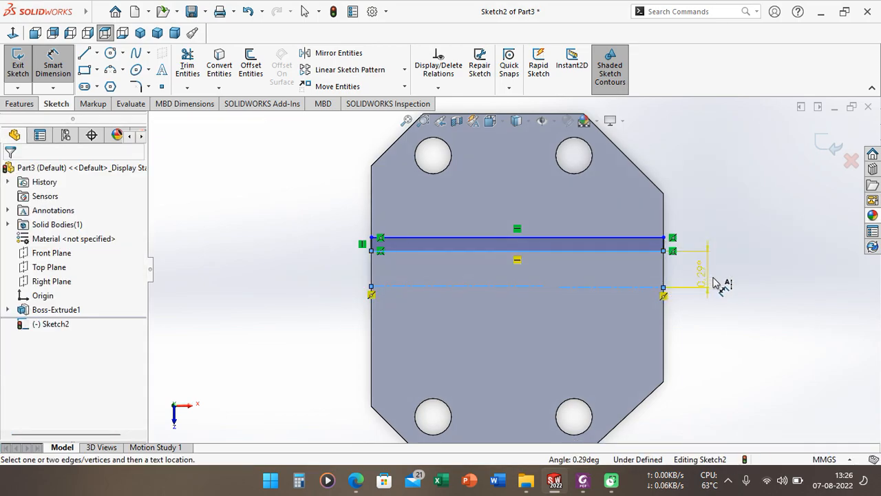
click(476, 172)
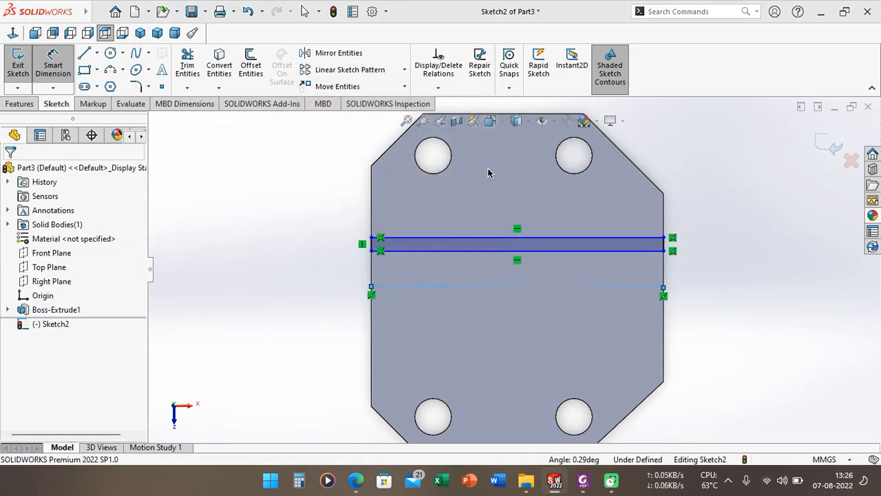
click(613, 252)
click(619, 287)
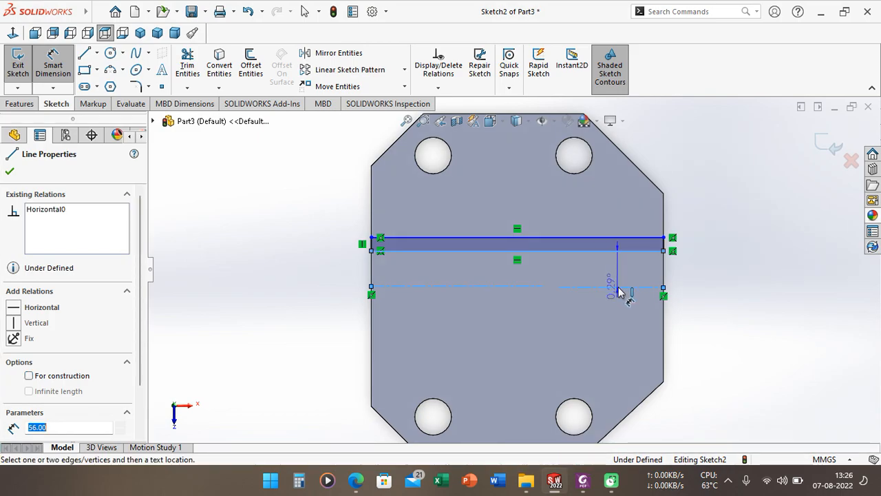
key(Escape)
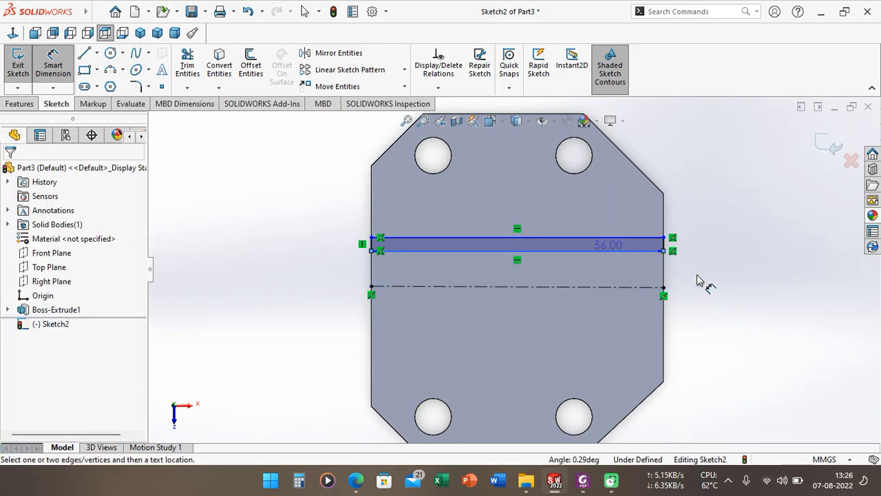
key(Escape)
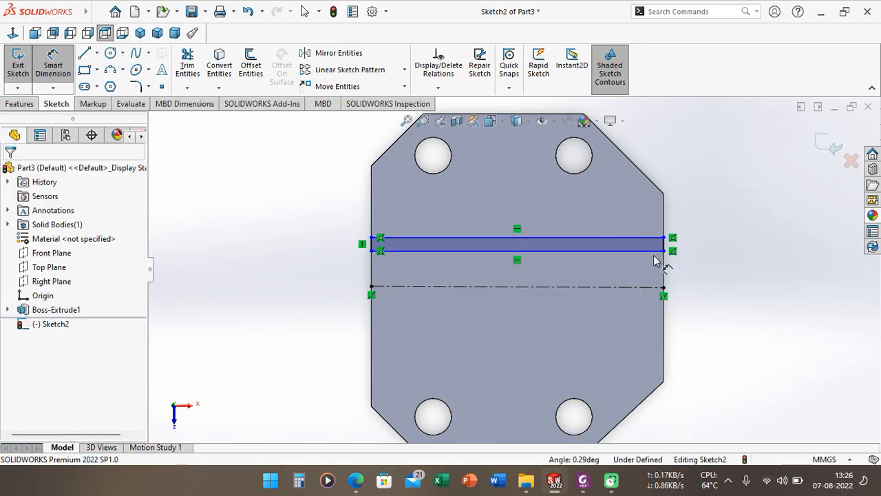
click(637, 287)
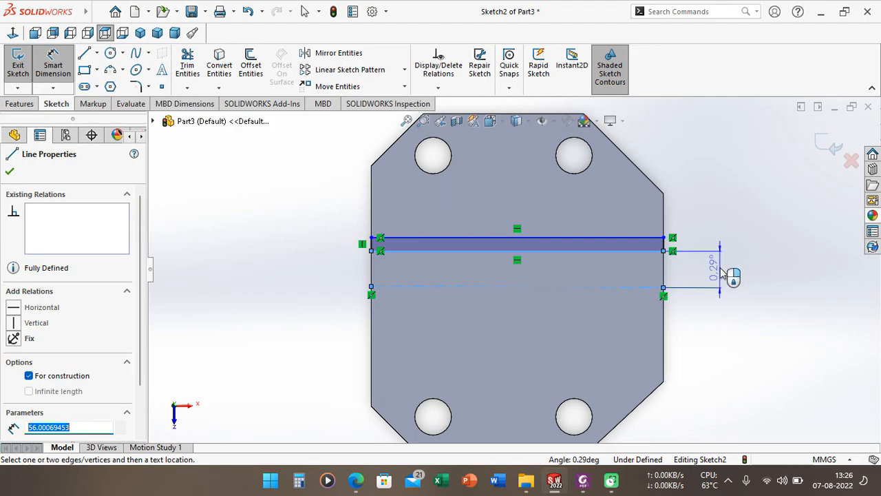
key(Escape)
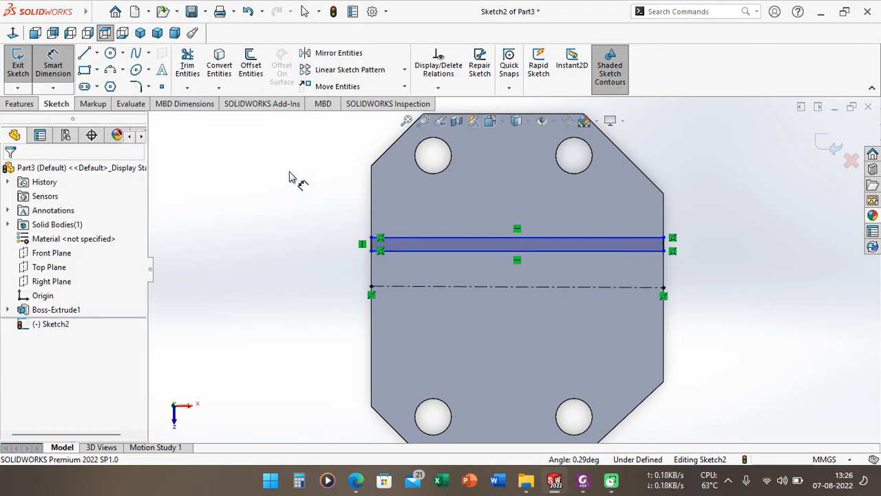
- Dimension the strip's short right edge and set its height to 4 mm
scroll(289, 178, down, 2)
scroll(689, 255, down, 3)
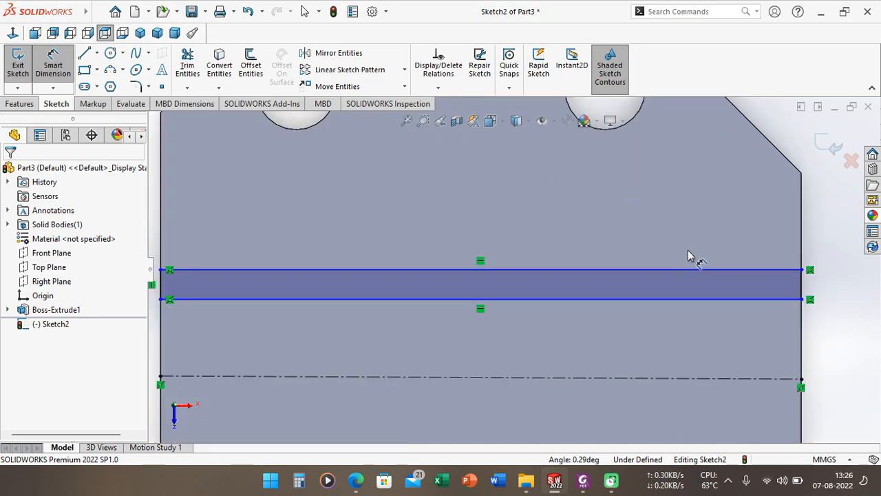
click(810, 286)
scroll(802, 284, up, 1)
click(799, 280)
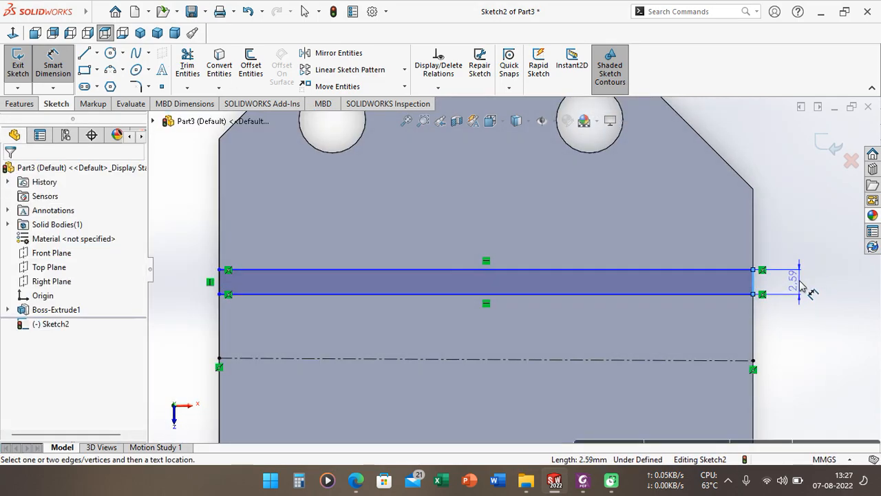
click(805, 285)
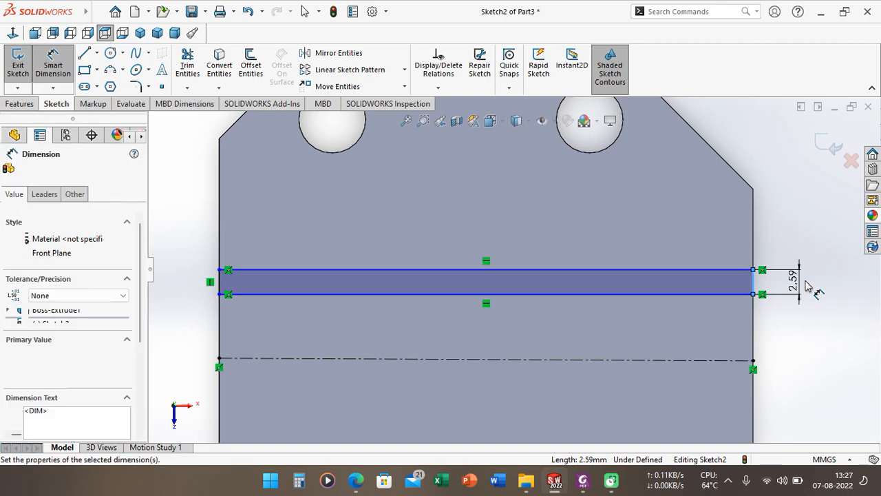
key(Return)
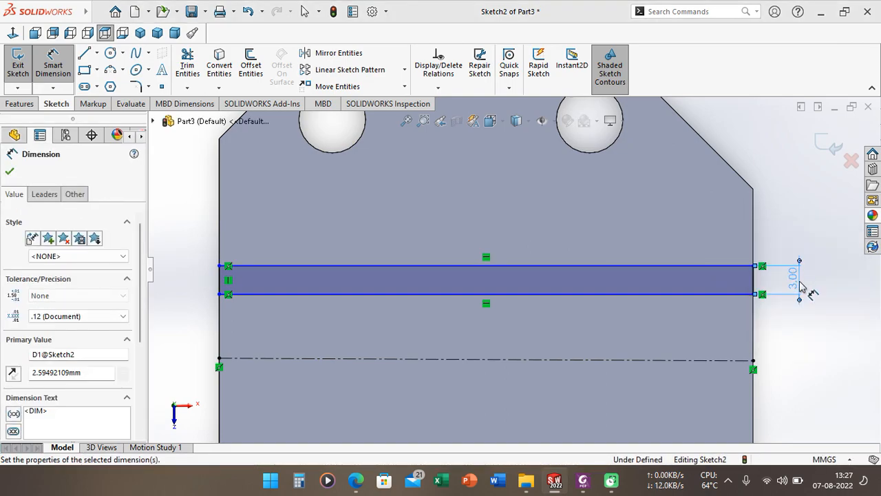
double_click(795, 280)
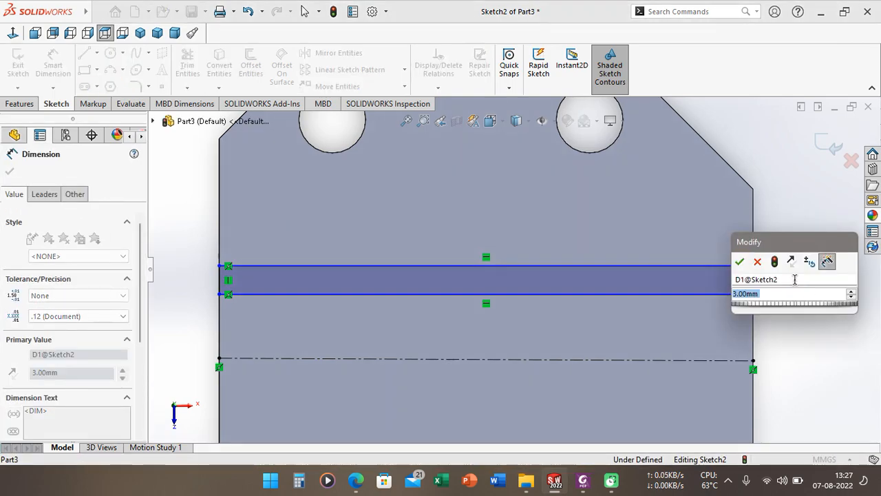
key(Return)
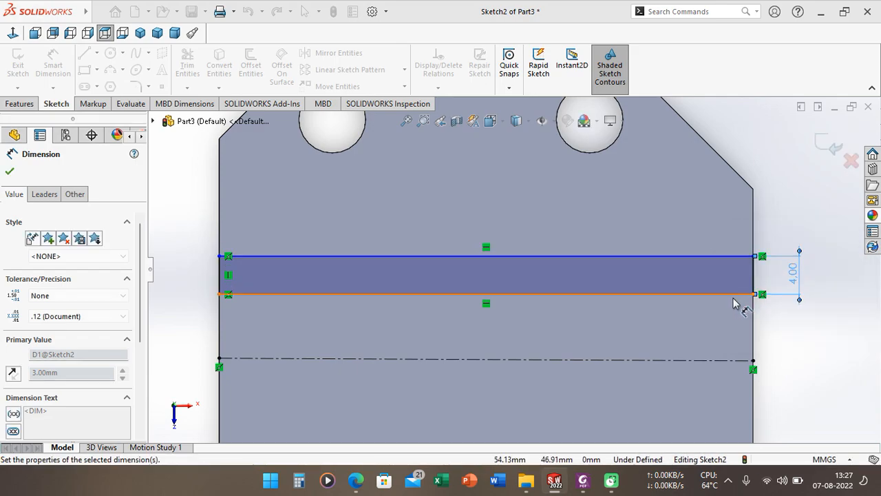
- Dimension the vertical distance from the strip's lower left corner to the centerline's left endpoint and set it to 6 mm
click(729, 361)
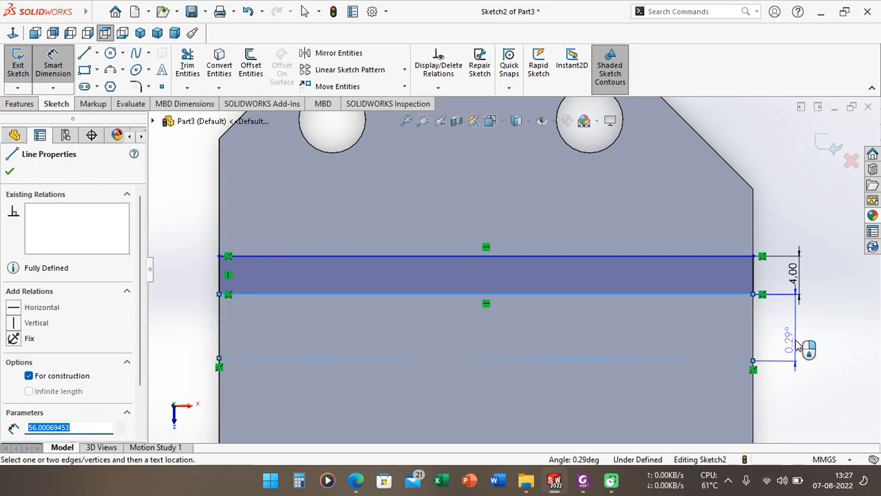
key(Escape)
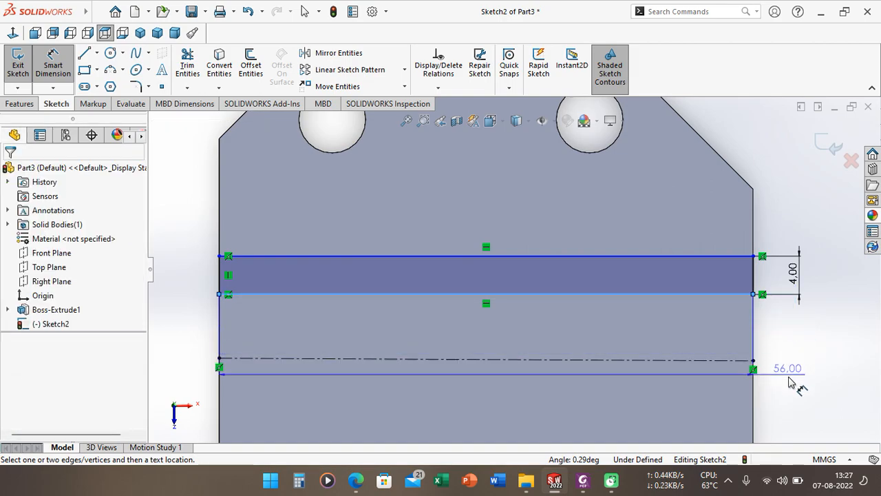
scroll(516, 270, up, 3)
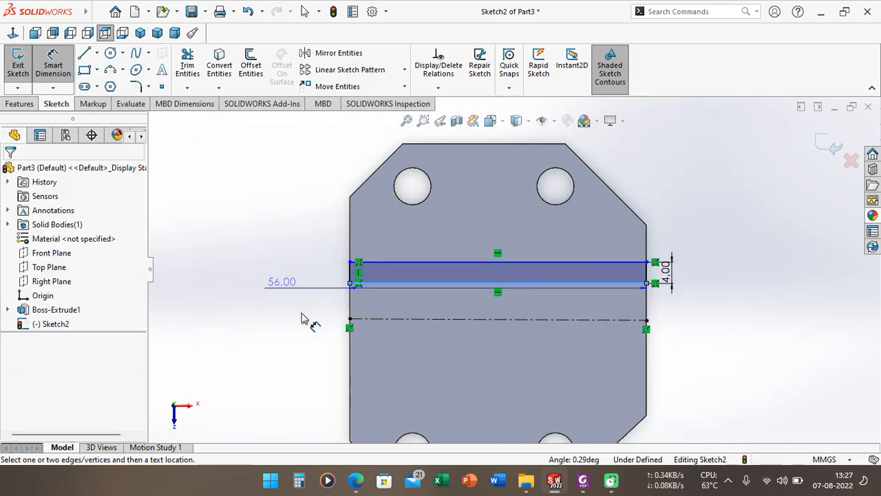
scroll(349, 302, down, 1)
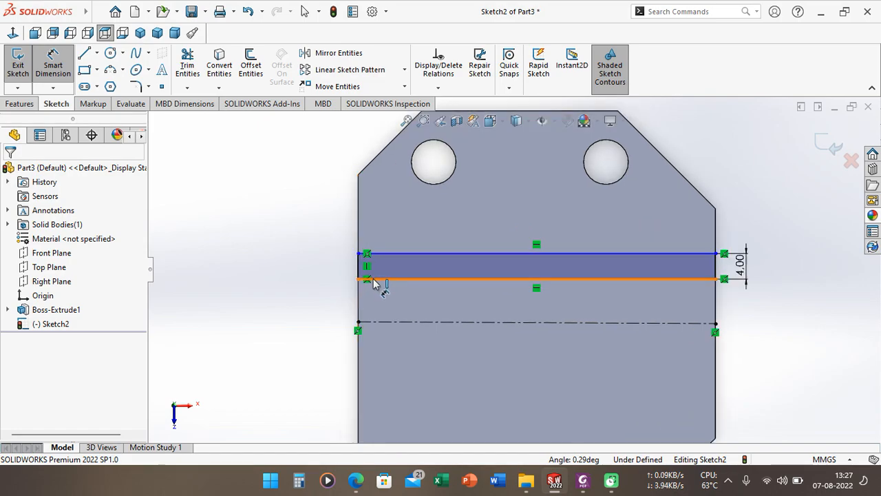
click(359, 279)
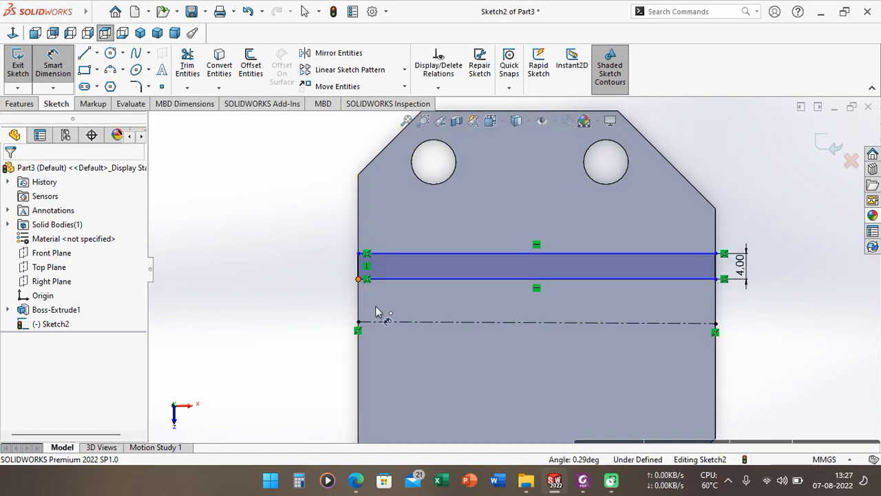
click(356, 321)
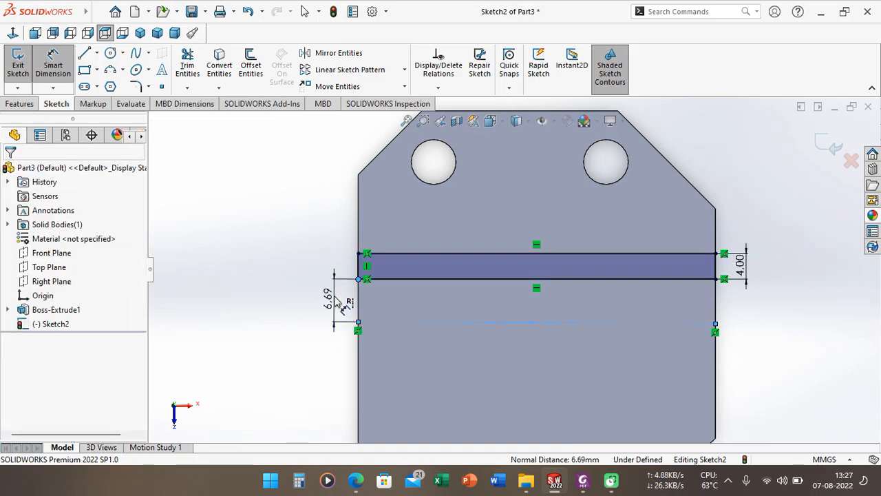
click(338, 301)
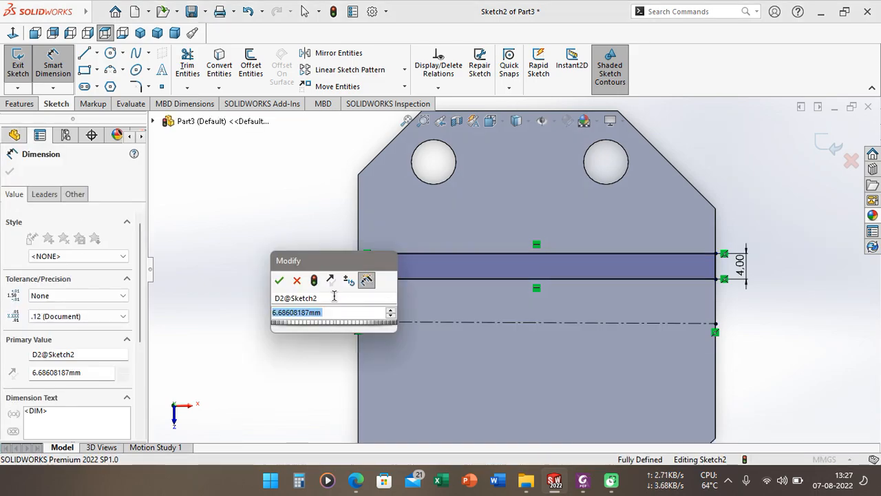
text(6)
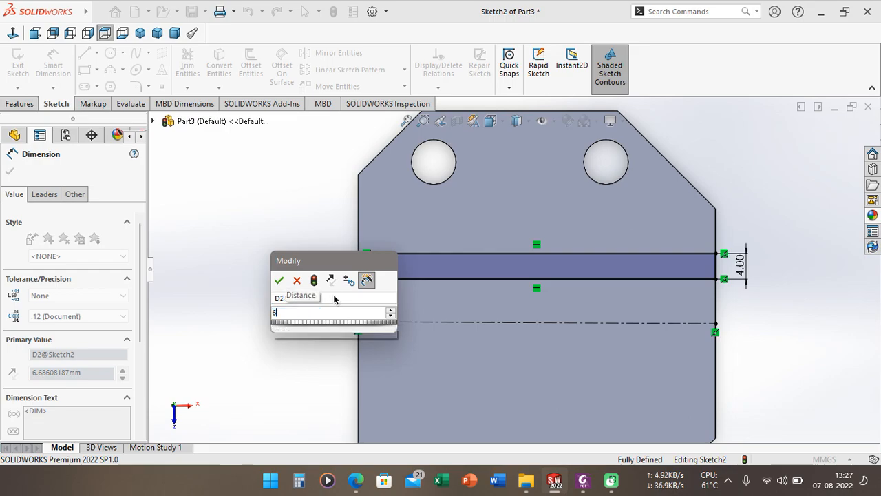
key(Return)
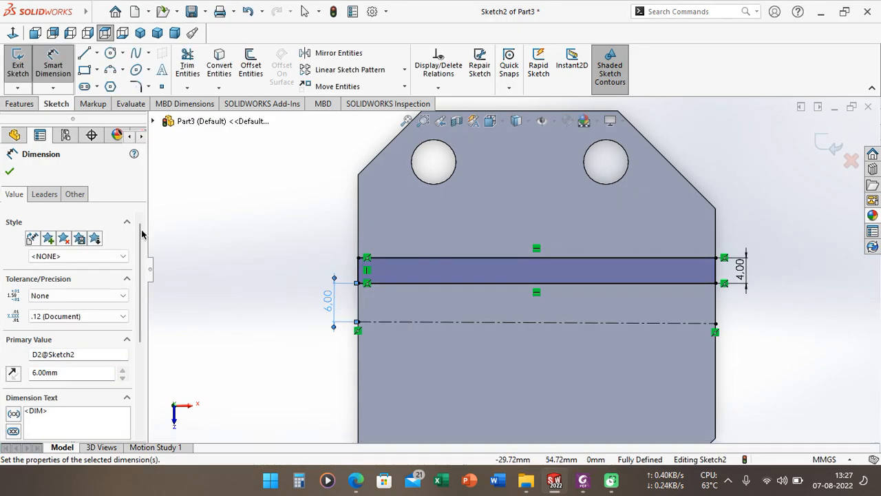
click(8, 173)
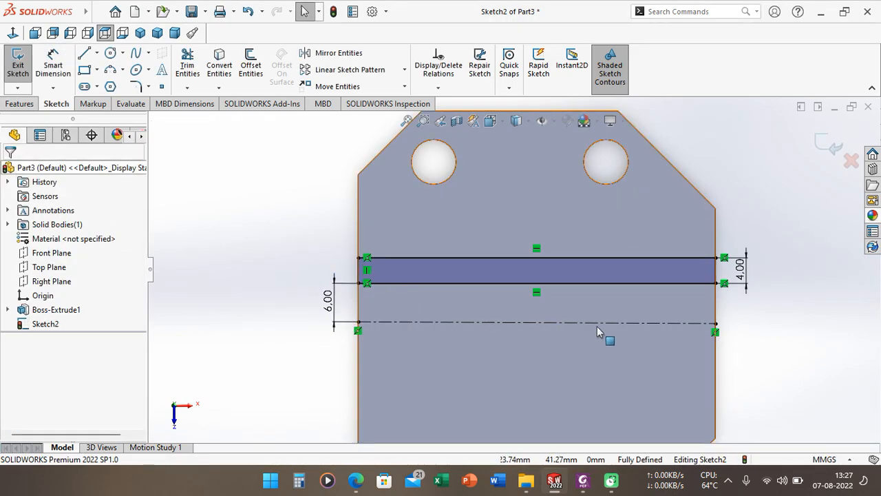
- Start a boss extrusion of the strip sketch and consult the Exercise 4 drawing in Foxit PDF Editor for the upright plate's height
scroll(721, 338, down, 1)
middle_drag(727, 311, 697, 270)
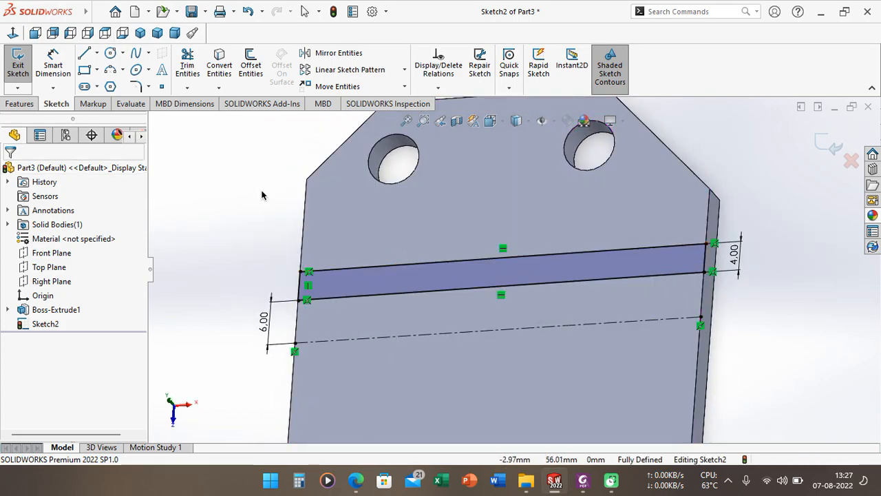
click(32, 103)
click(23, 71)
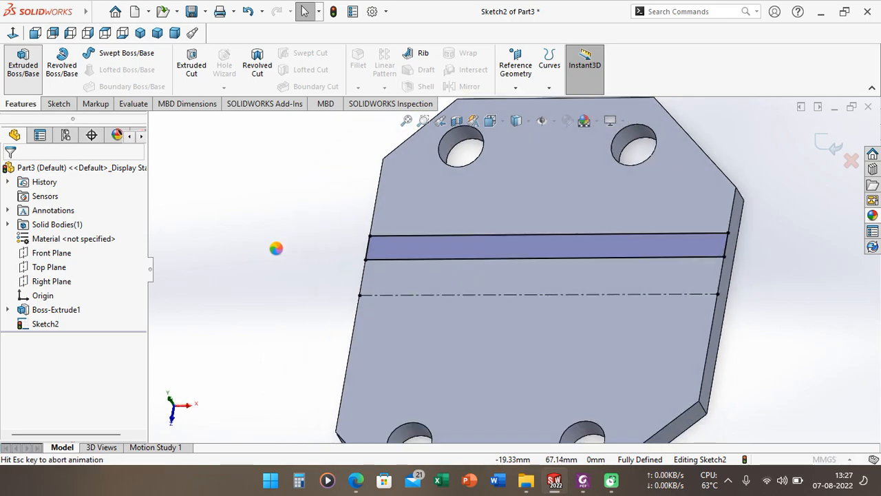
middle_drag(368, 266, 441, 289)
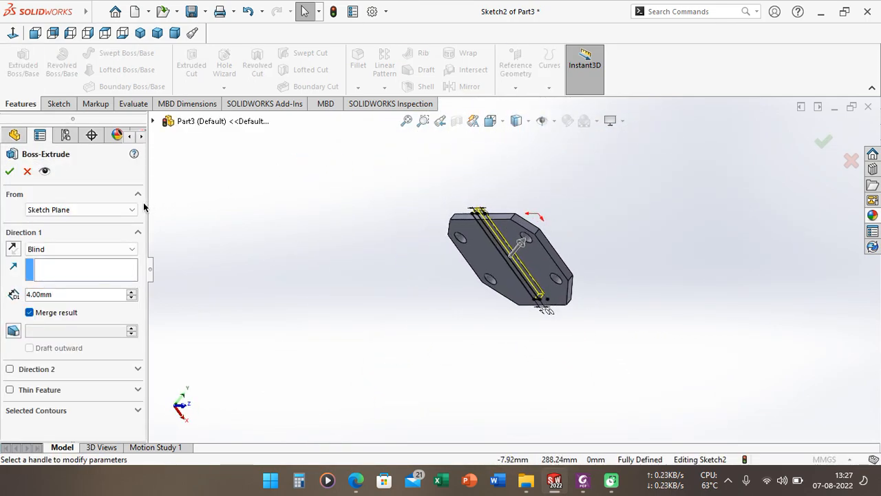
click(585, 484)
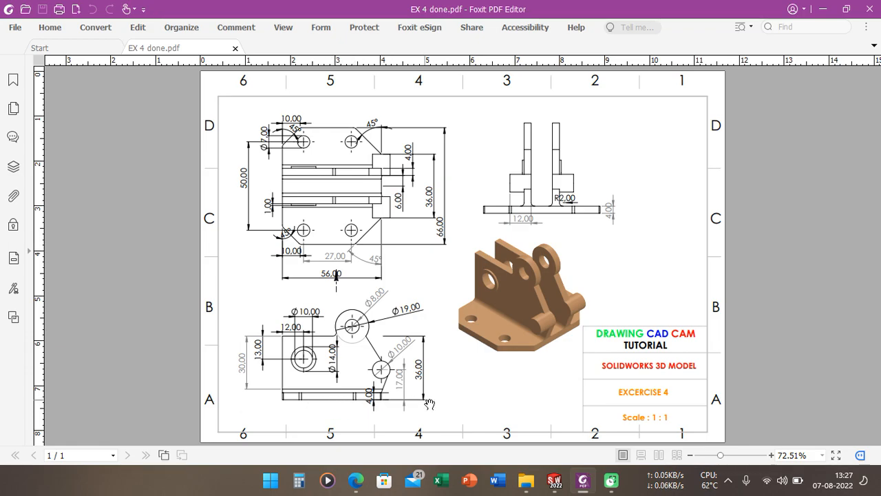
click(578, 486)
- Set the extrusion's start condition to Surface/Face/Plane and pick the underside of the base plate as the starting face
click(100, 210)
click(59, 228)
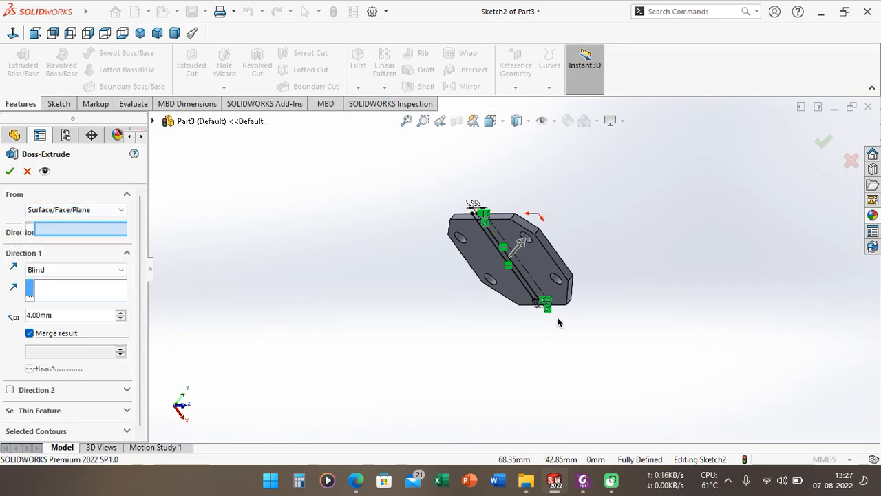
click(487, 242)
middle_drag(667, 224, 498, 204)
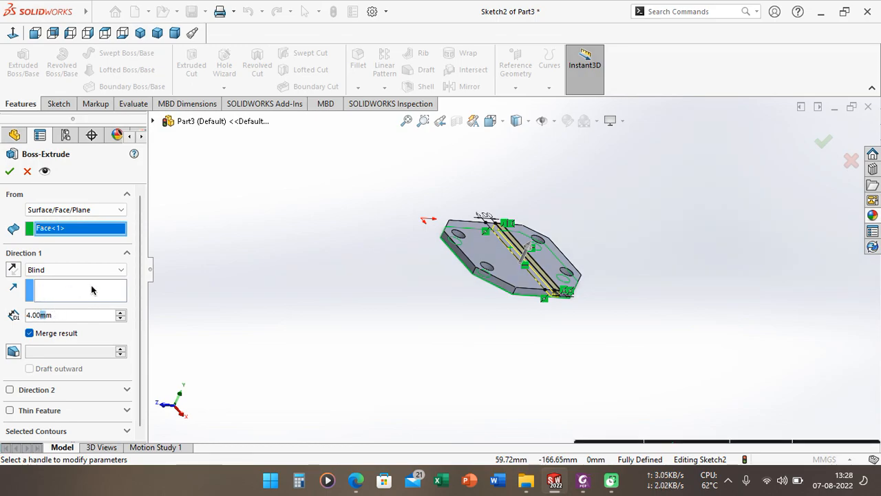
- Extrude the strip 36 mm from the base plate's underside to form the upright plate
text(36)
key(Return)
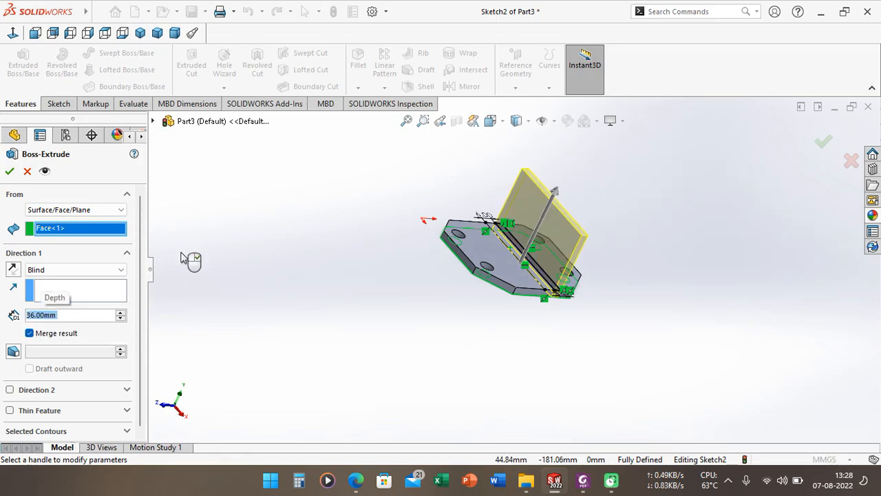
click(8, 174)
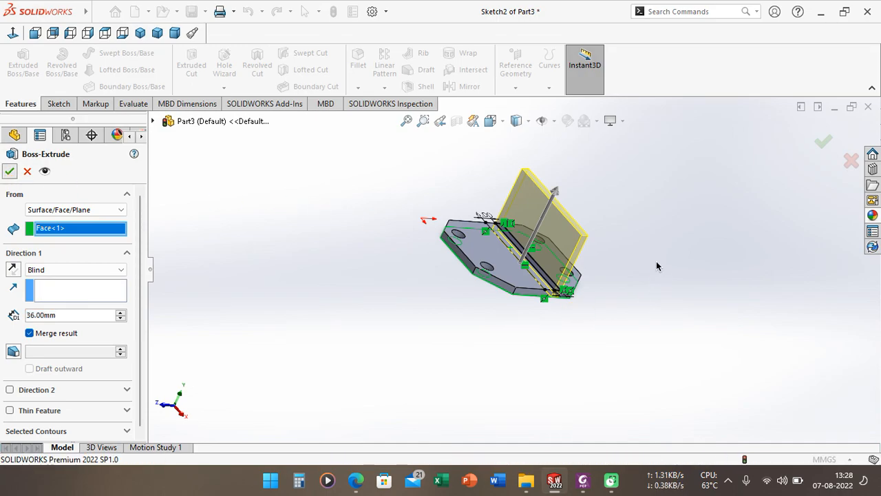
- Start a sketch on the upright plate's large front face and consult the Exercise 4 drawing in Foxit PDF Editor for the lug circles
middle_drag(655, 258, 518, 229)
right_click(517, 230)
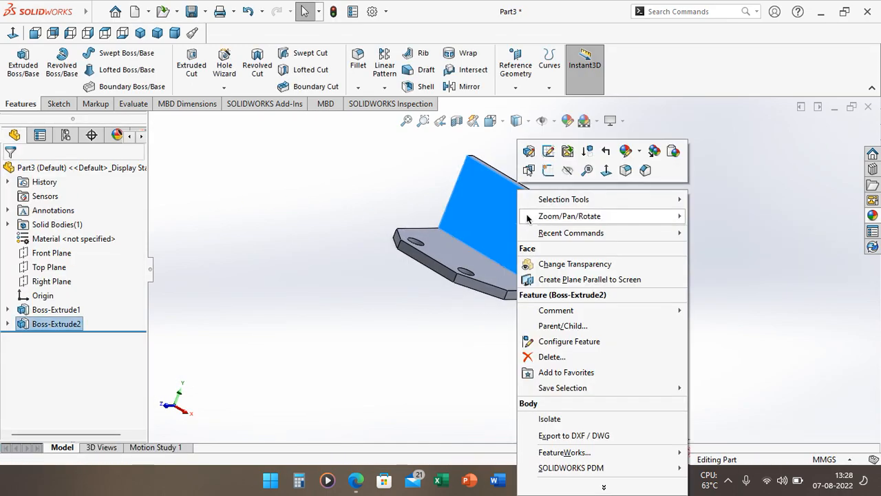
click(540, 172)
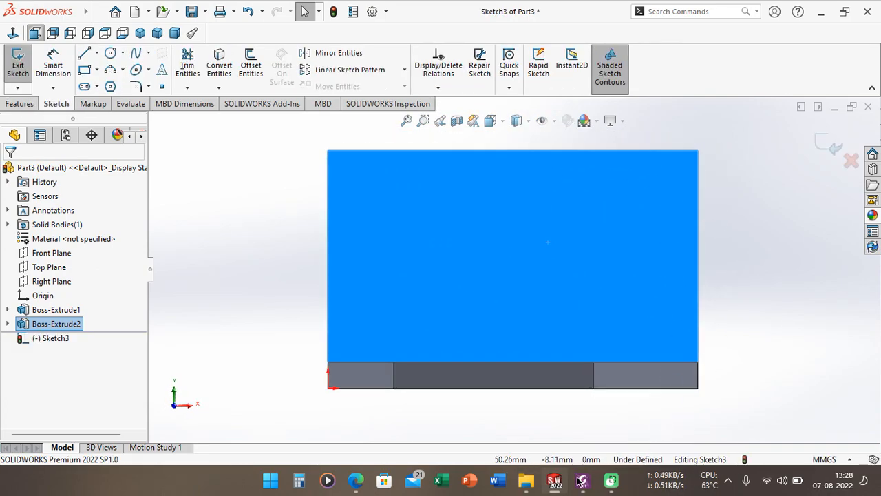
click(577, 479)
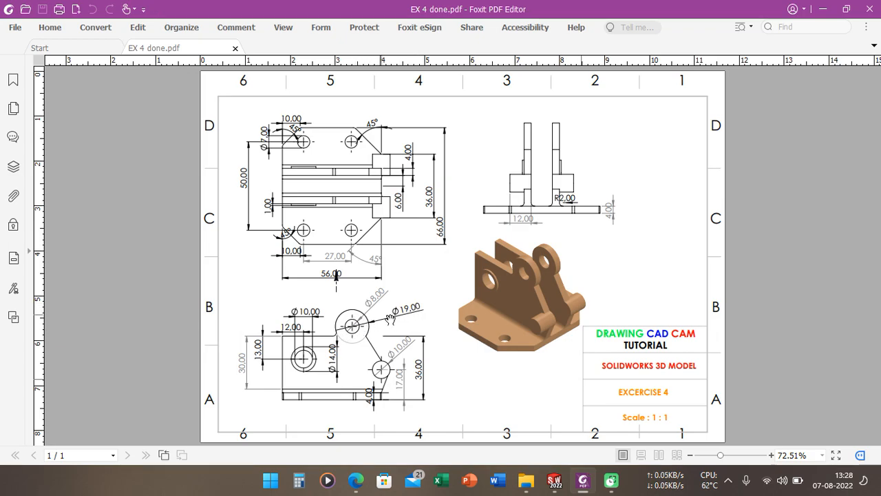
click(562, 482)
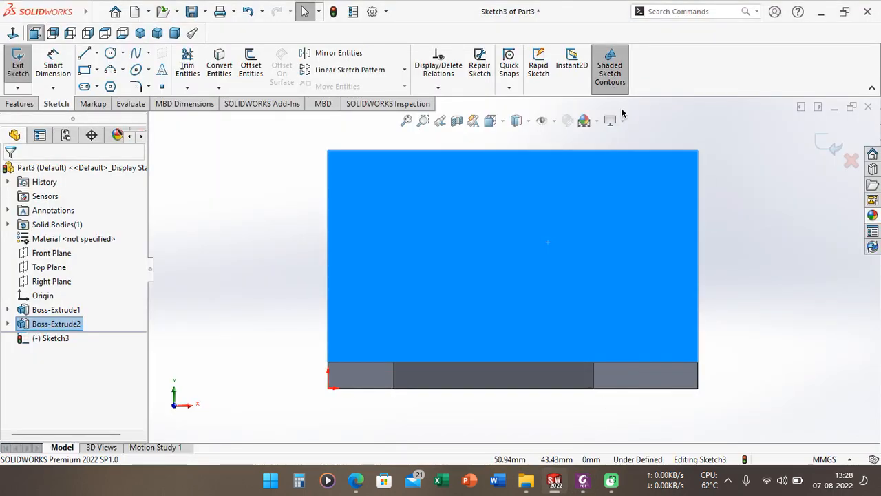
- Draw two concentric circles, about 10 mm and 6 mm in diameter, just above the upright plate's upper edge toward its right end
scroll(608, 224, up, 2)
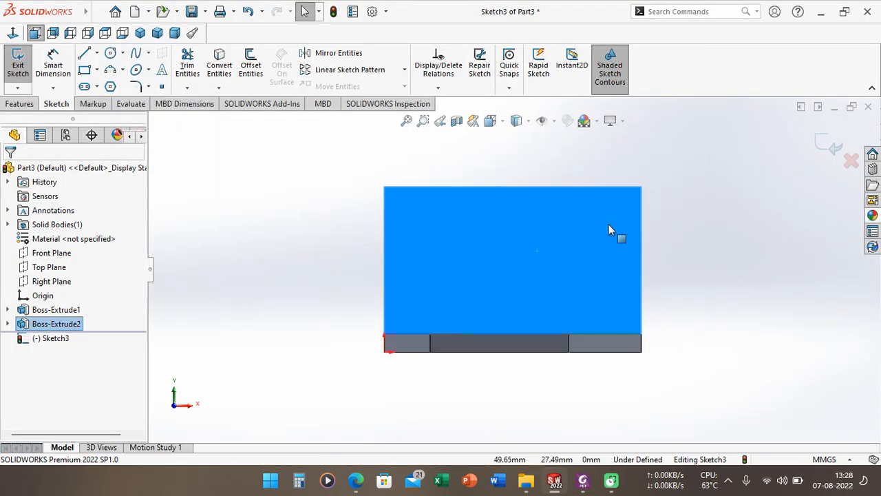
click(110, 53)
click(580, 155)
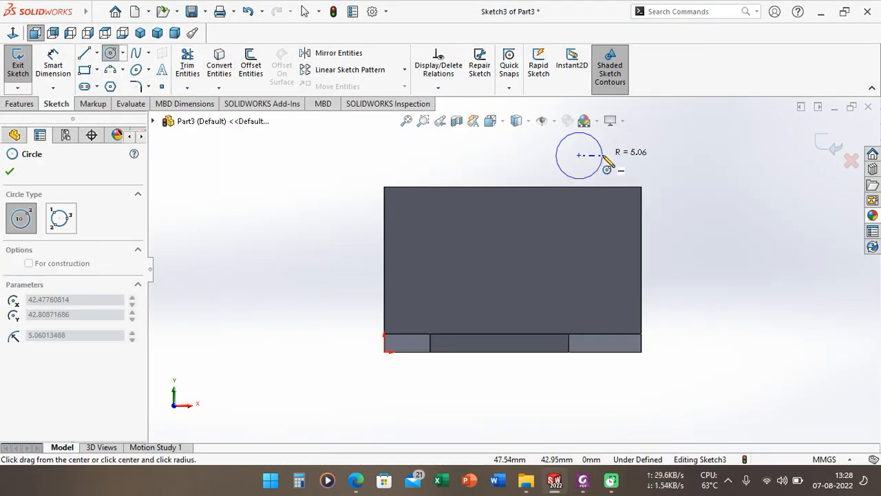
click(604, 155)
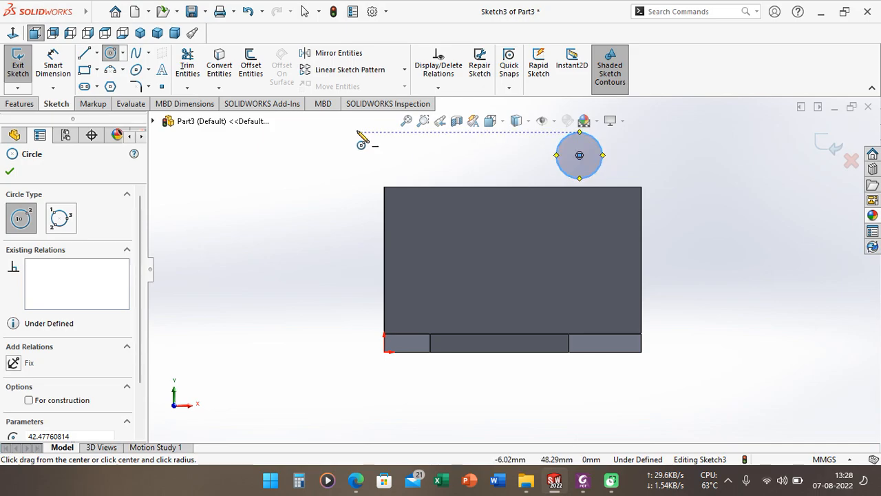
click(580, 155)
click(593, 155)
- Dimension the outer circle and set its diameter to 19 mm
click(53, 65)
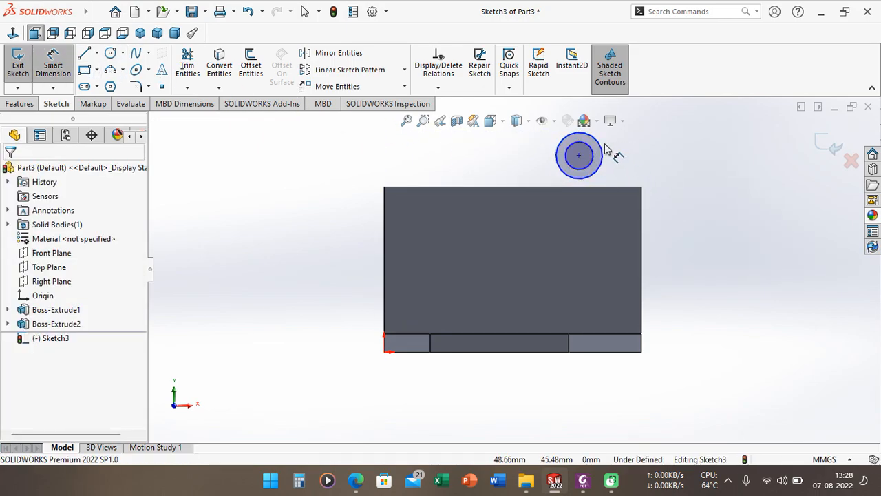
click(608, 157)
click(649, 161)
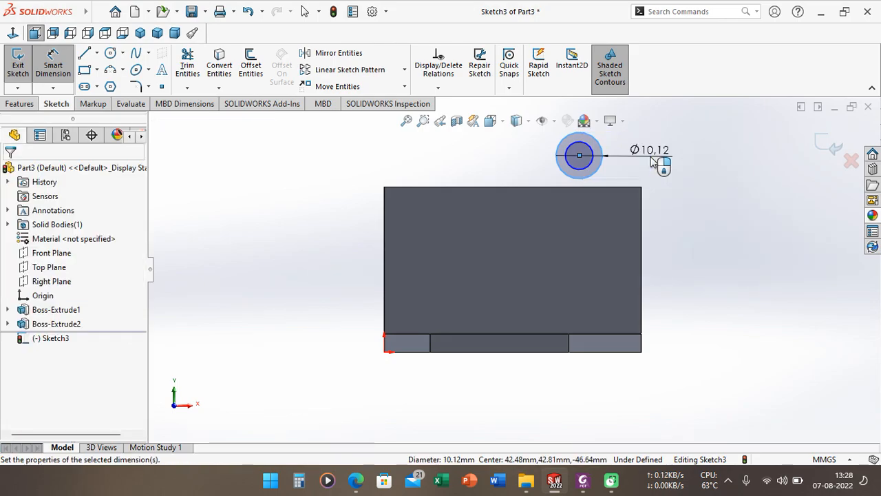
click(652, 160)
text(19)
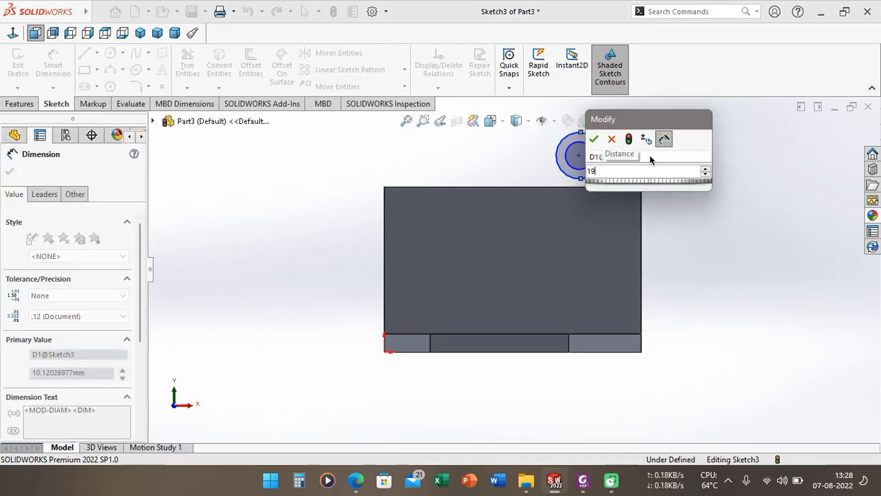
key(Return)
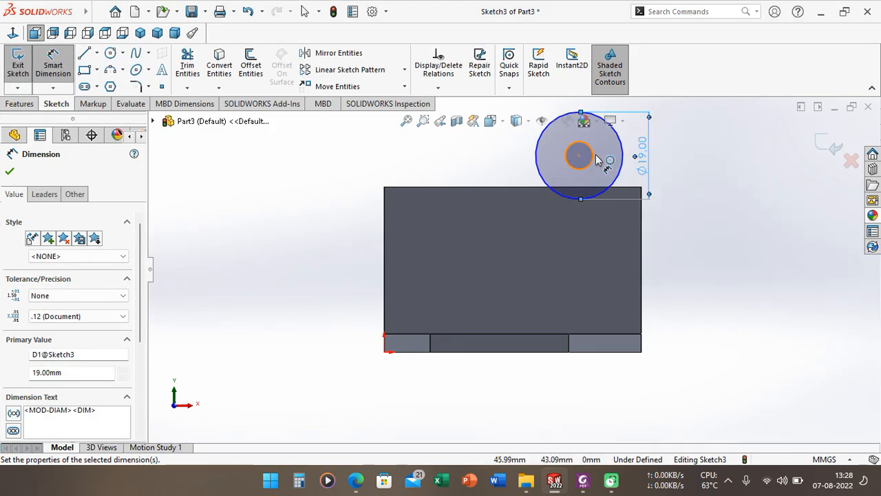
- Dimension the inner circle, set its diameter to 8 mm, and move the 19 mm dimension farther out
click(625, 165)
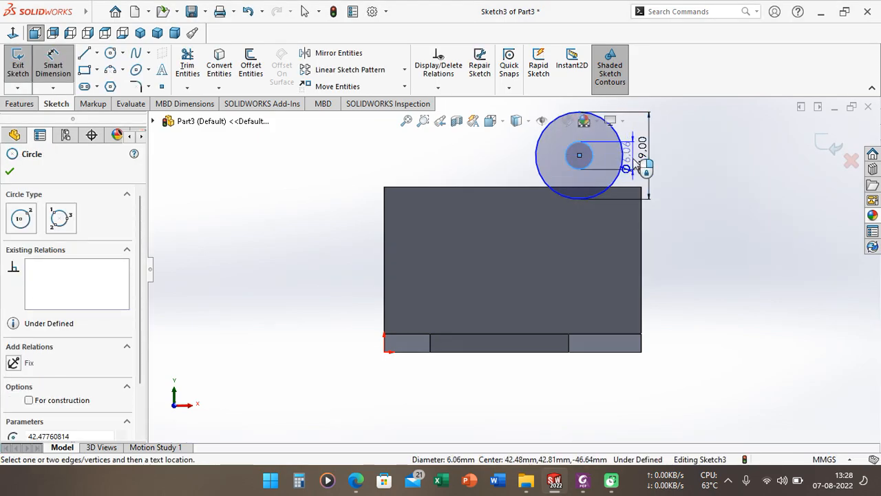
click(623, 166)
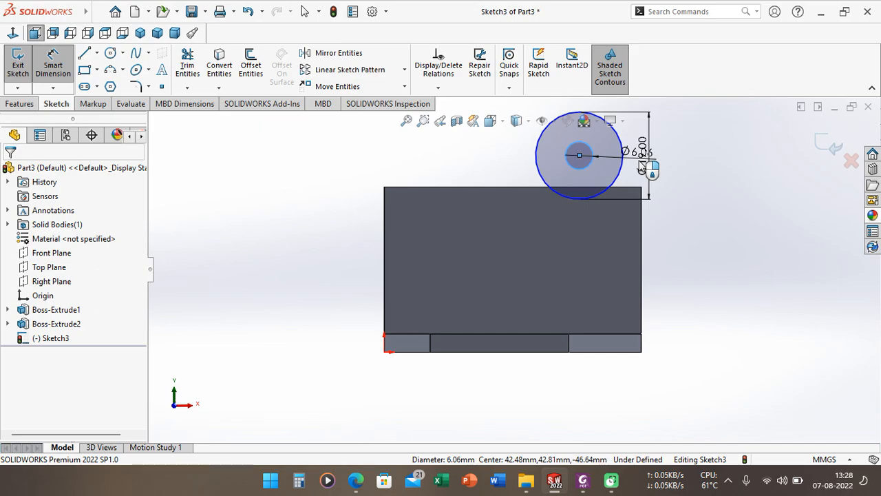
click(641, 168)
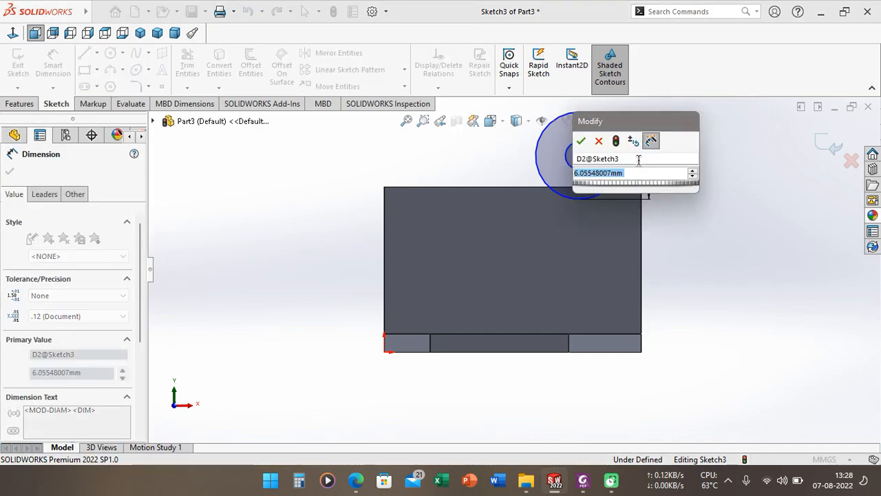
text(8)
key(Return)
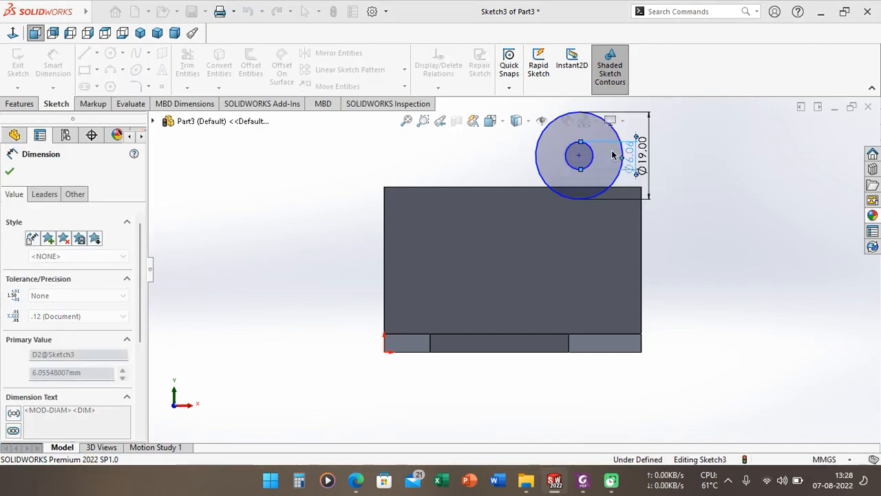
drag(642, 160, 734, 166)
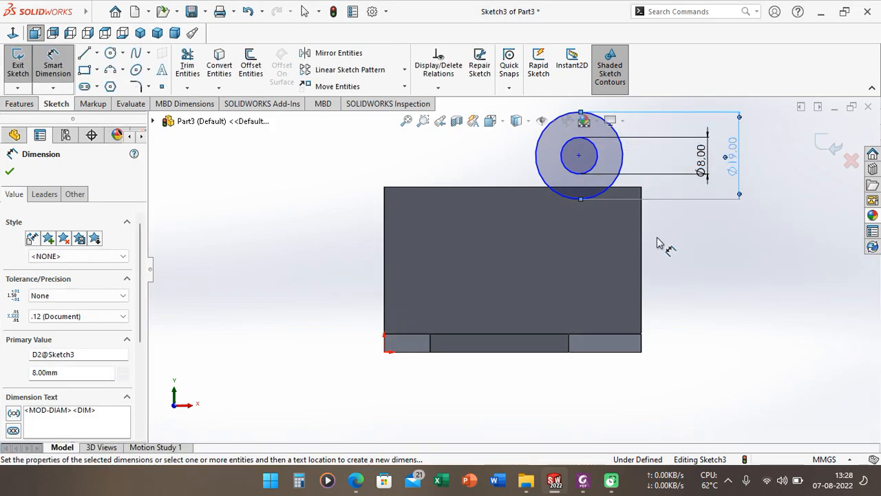
- Dimension the horizontal distance from the plate's upper left corner to the circles' center and set it to 39.5 mm
click(580, 156)
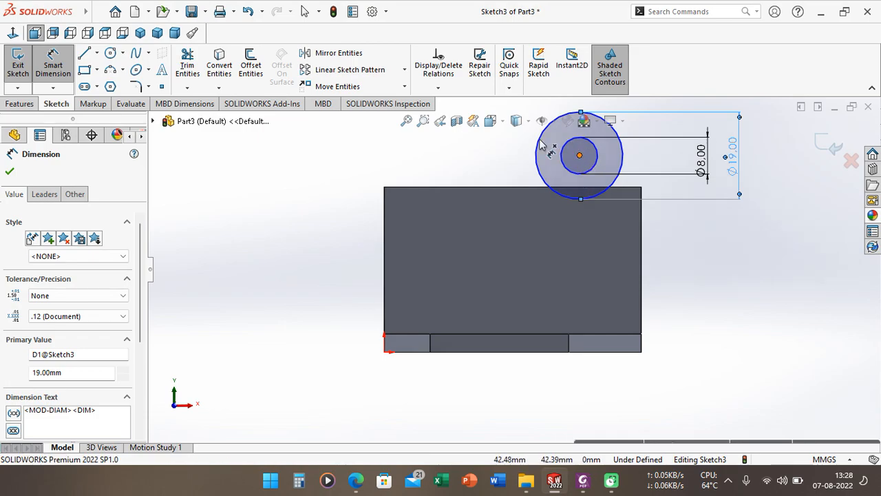
click(384, 187)
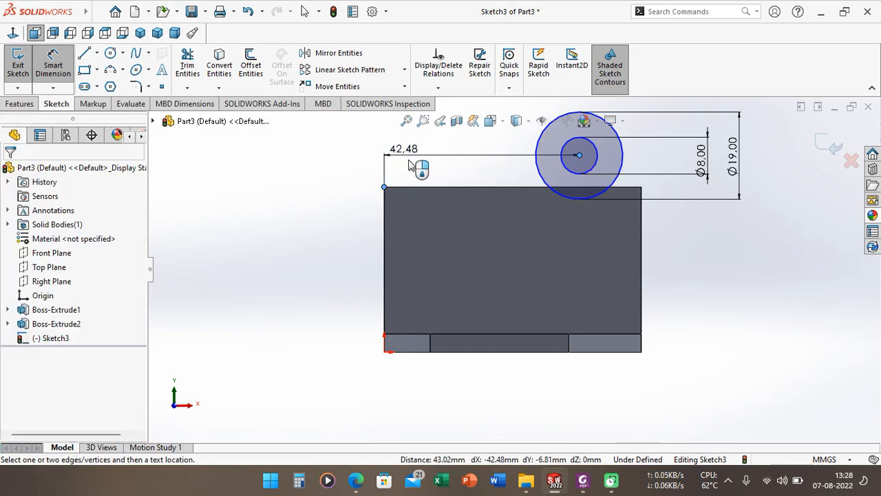
click(409, 165)
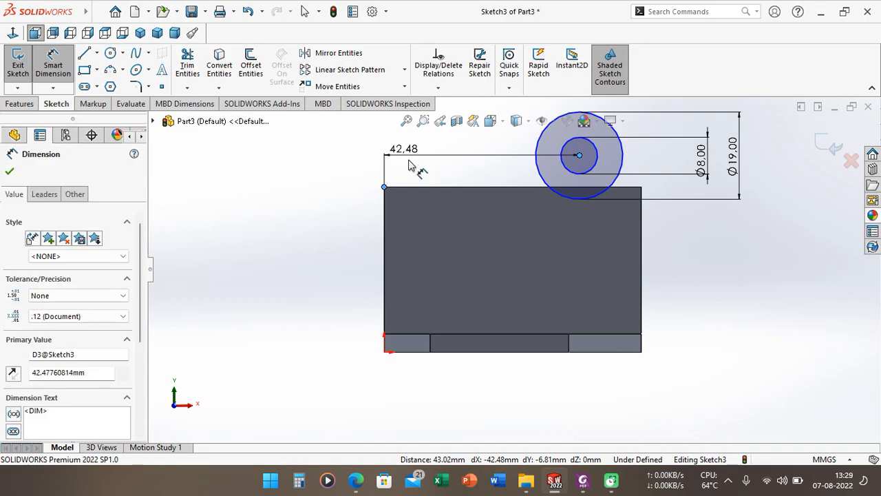
text(39.5)
key(Return)
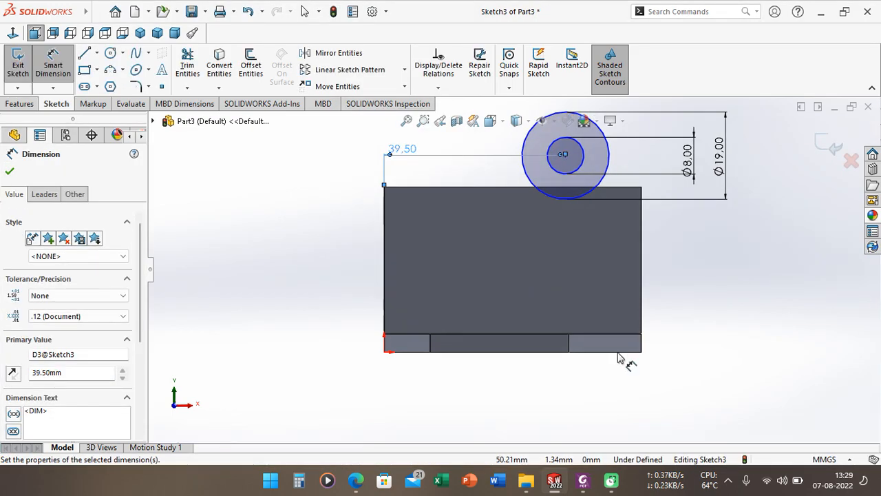
- Dimension the vertical distance from the base plate's bottom edge to the circles' center and set it to 41.5 mm
click(564, 157)
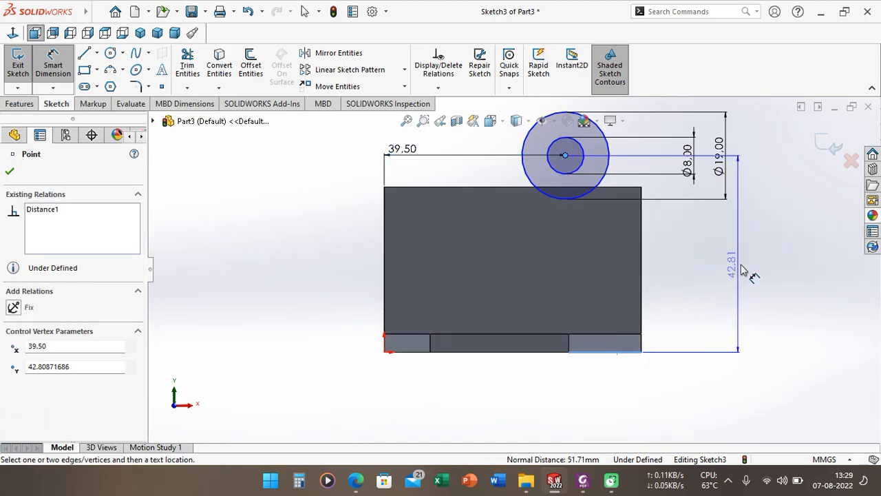
click(752, 273)
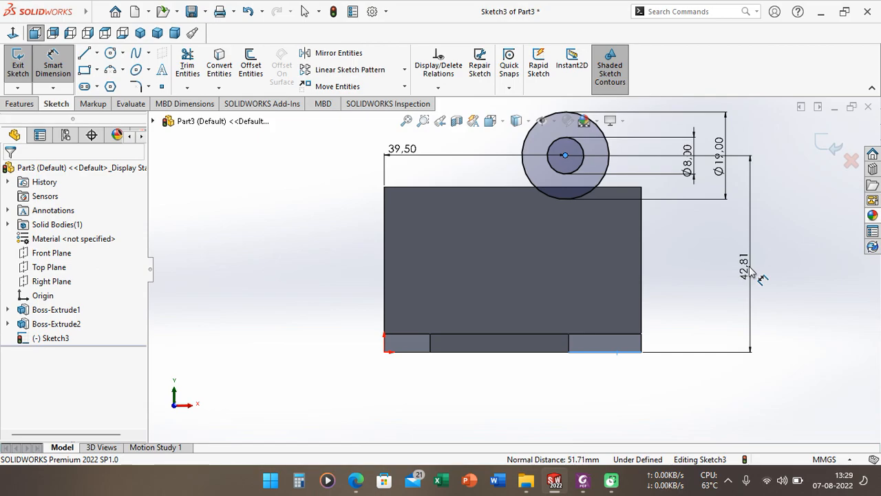
text(41.5)
key(Return)
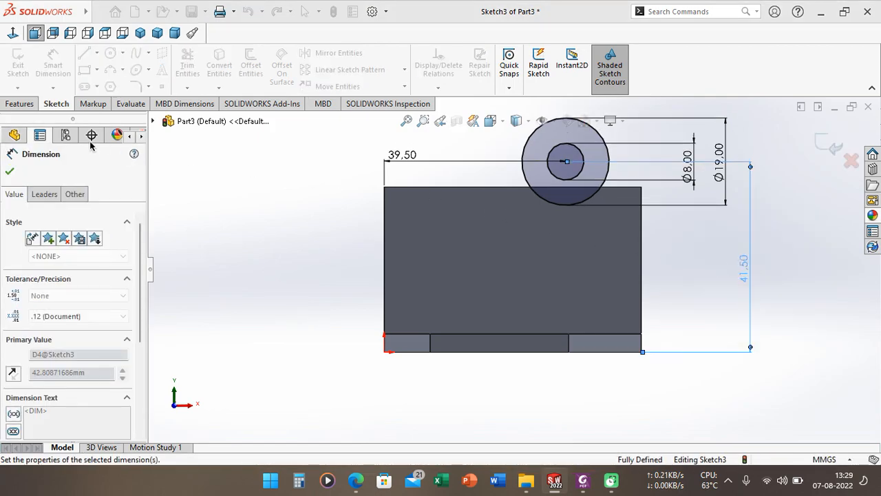
- Extrude the ring sketch in the reversed direction with the Up To Surface end condition, ending at the upright plate's opposite face
click(20, 103)
click(23, 65)
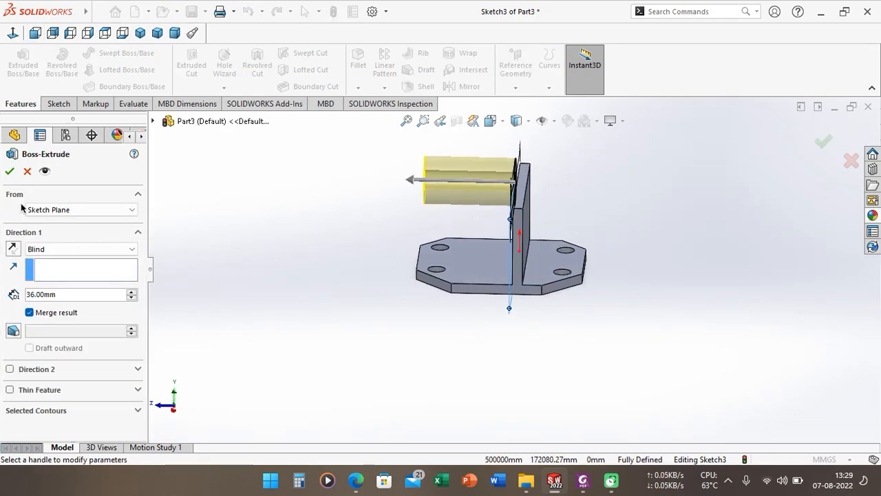
click(12, 247)
click(69, 248)
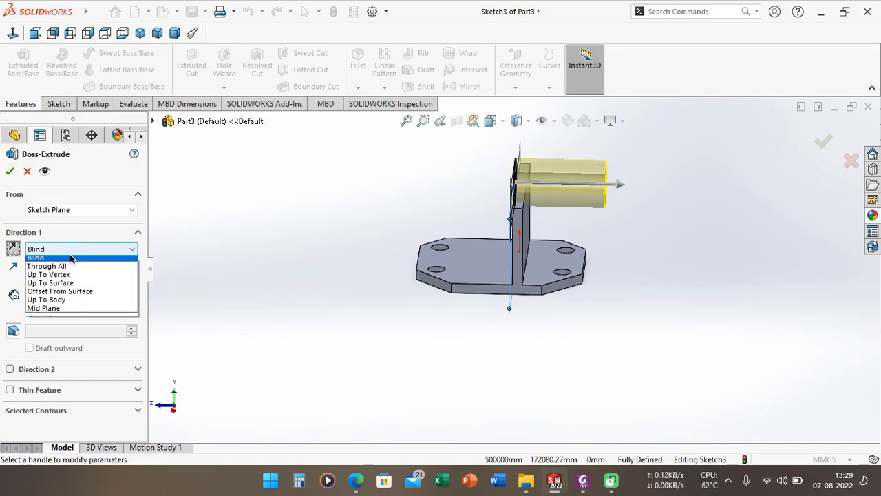
click(79, 286)
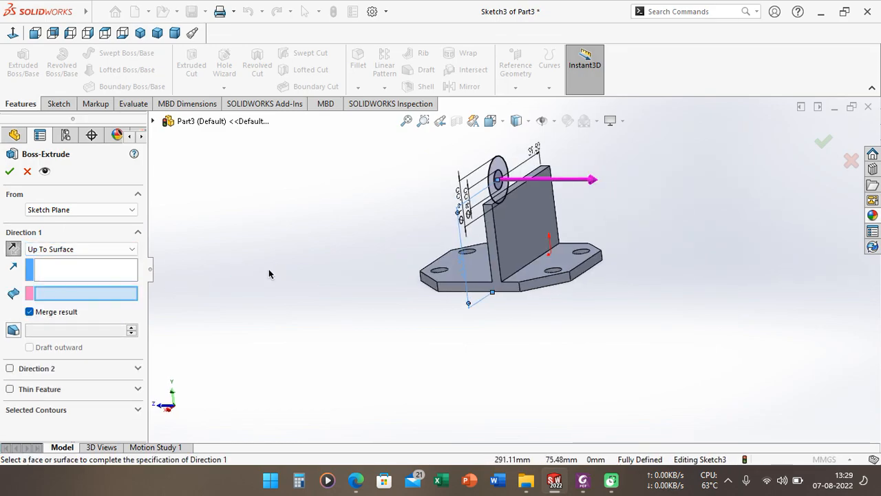
click(513, 221)
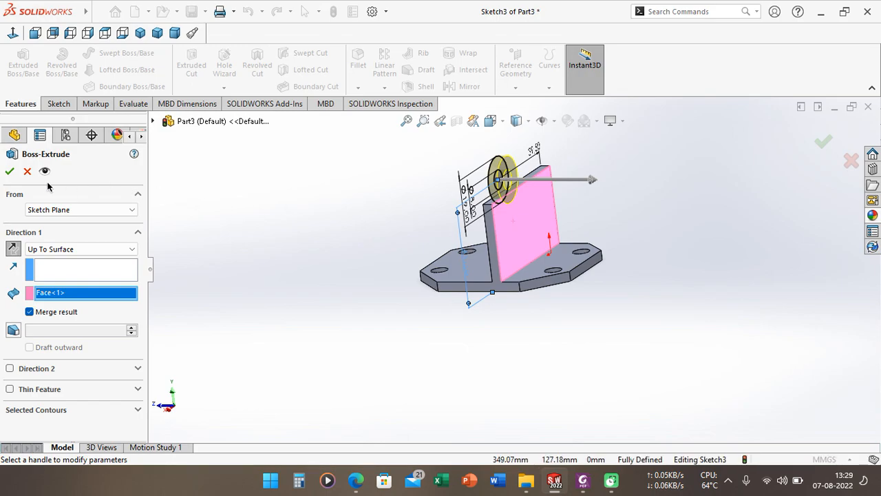
key(Return)
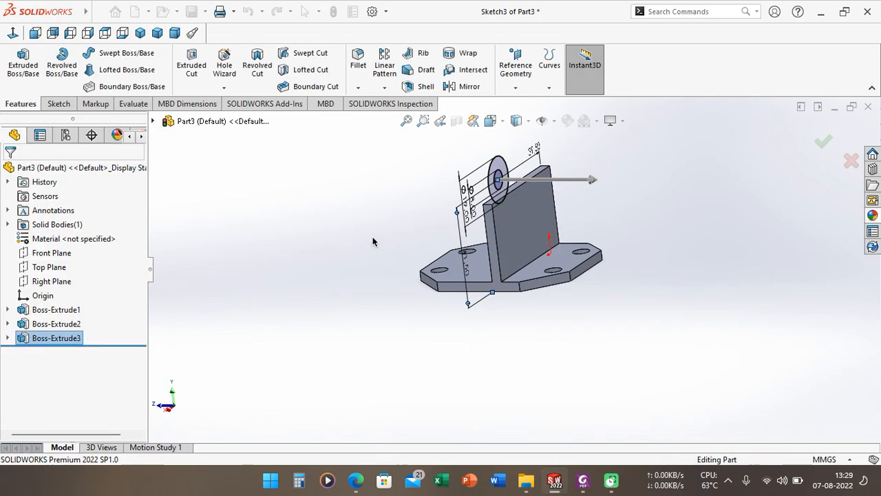
- Start another sketch on the upright plate's front face and consult the Exercise 4 drawing in Foxit PDF Editor for the pin at its side edge
middle_drag(371, 238, 500, 210)
right_click(503, 189)
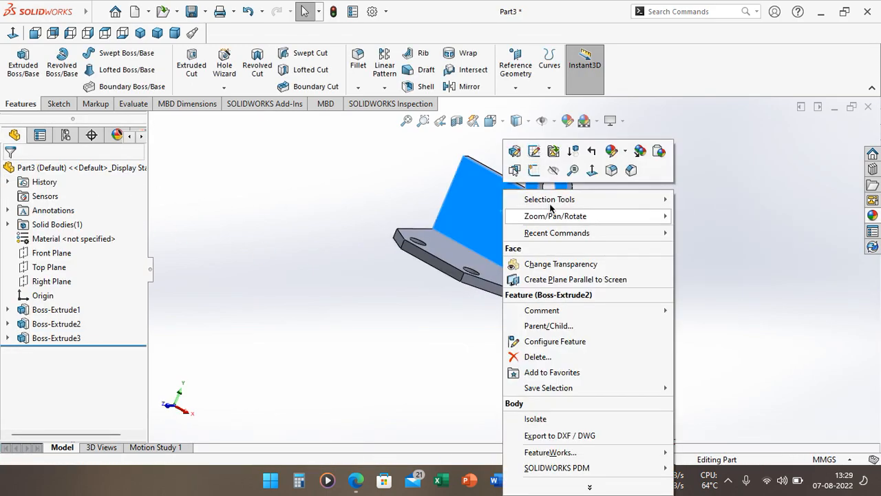
click(534, 170)
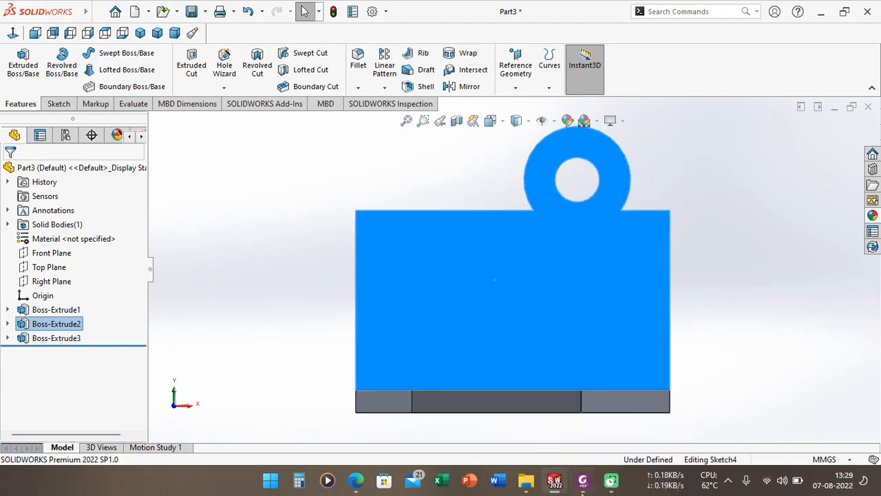
click(591, 489)
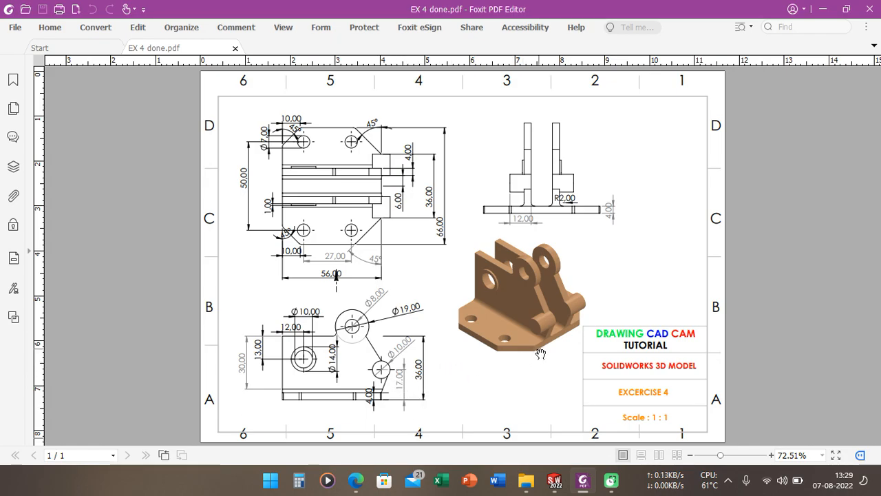
click(558, 482)
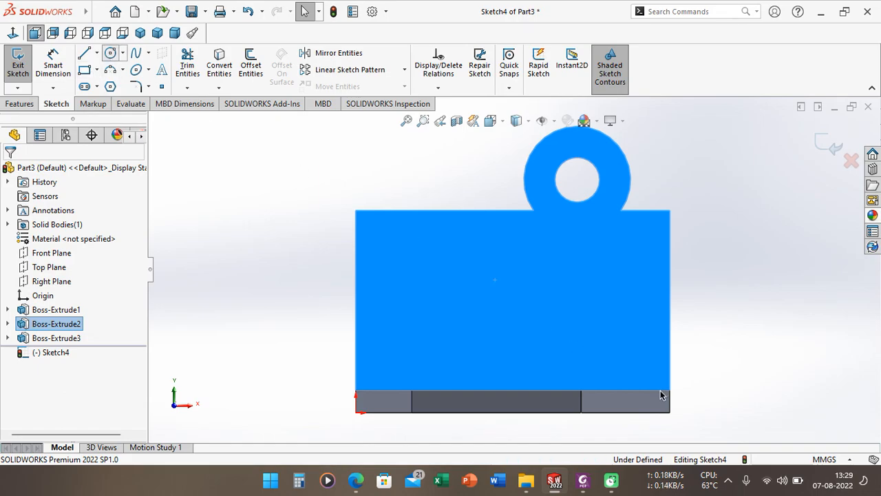
- Draw a circle centered on the upright plate's right side edge and set its diameter to 10 mm
click(670, 325)
click(691, 331)
click(55, 63)
click(693, 329)
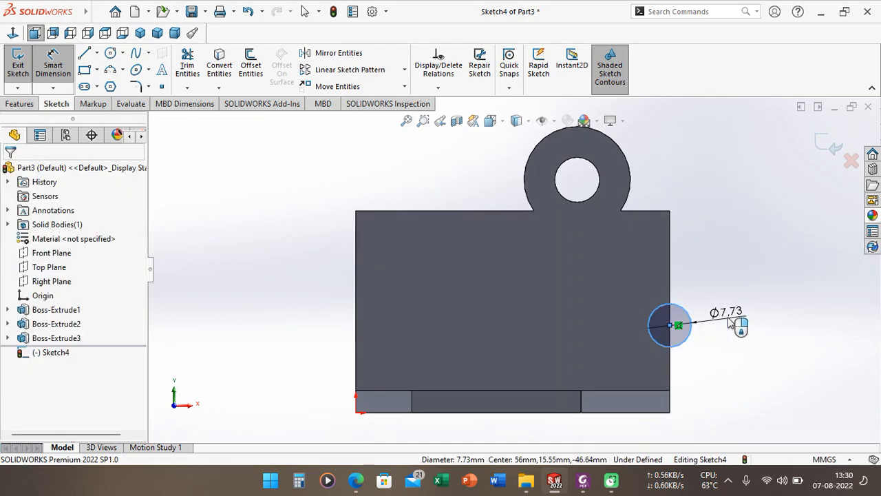
click(731, 324)
text(10)
key(Return)
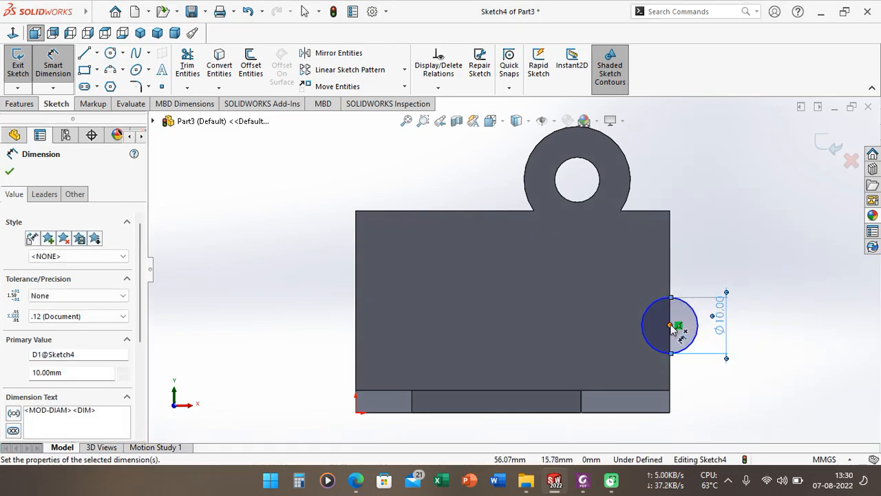
- Dimension the vertical distance from the base plate's bottom edge to the circle's center and set it to 17 mm
click(662, 412)
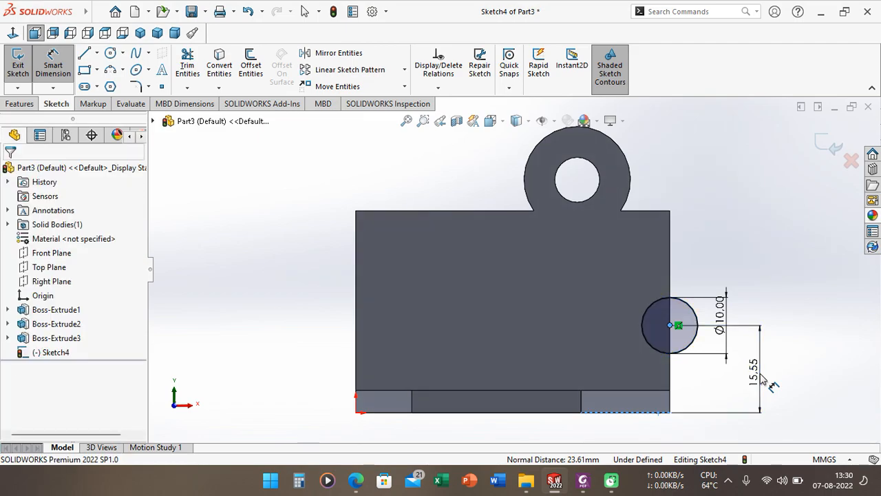
click(762, 377)
text(17)
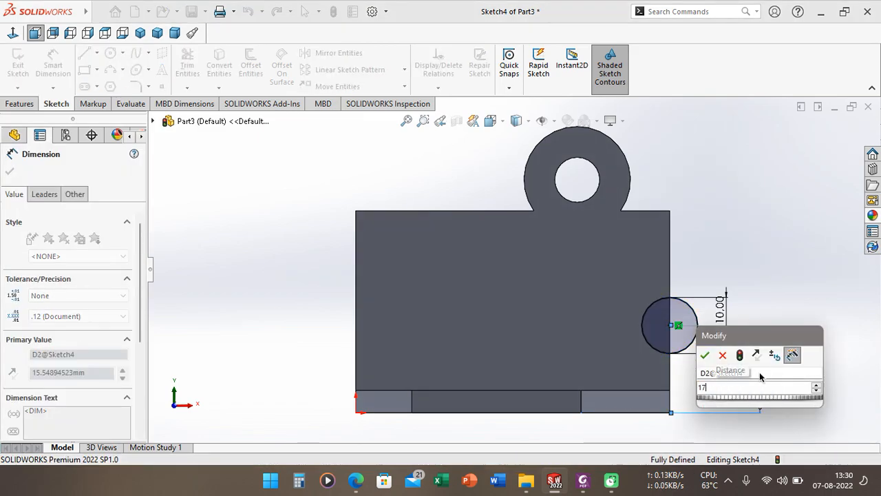
key(Return)
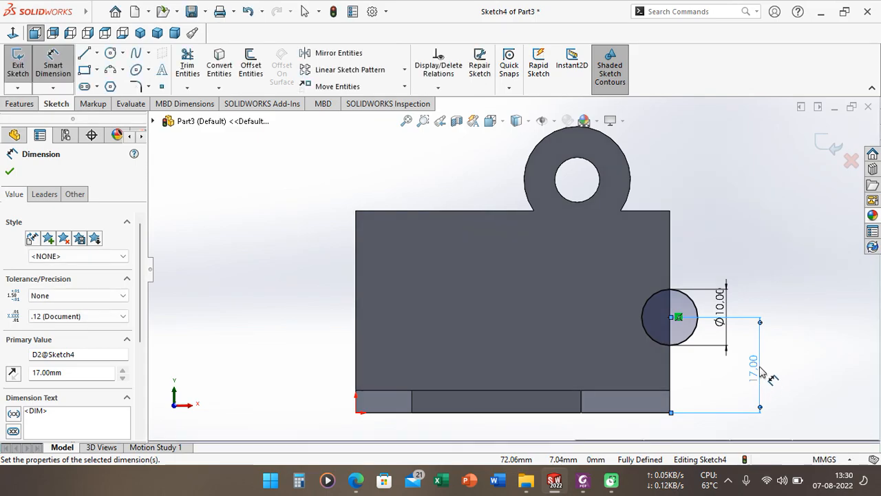
- Extrude the pin circle in the reversed direction with the Blind end condition and a 12 mm depth
click(19, 103)
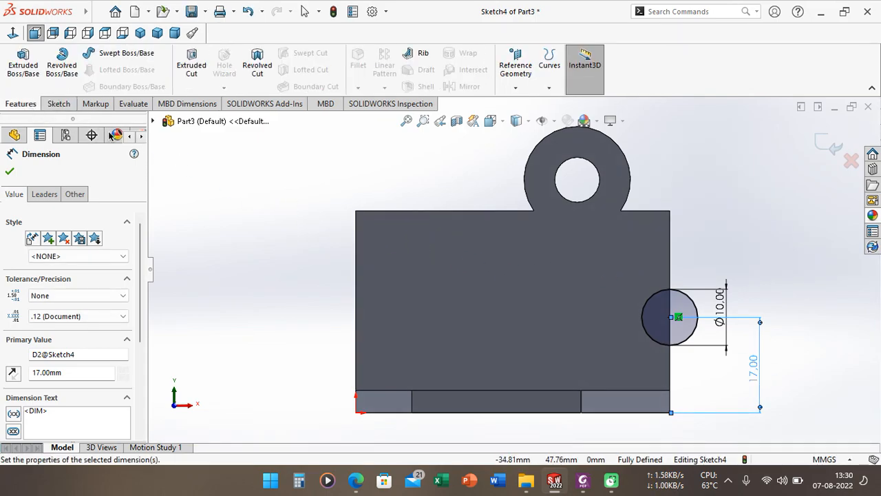
middle_drag(323, 179, 245, 178)
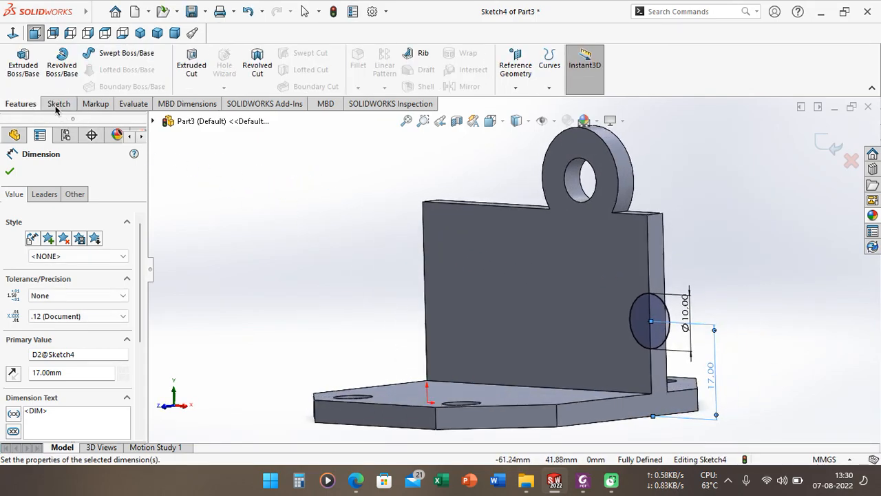
click(36, 69)
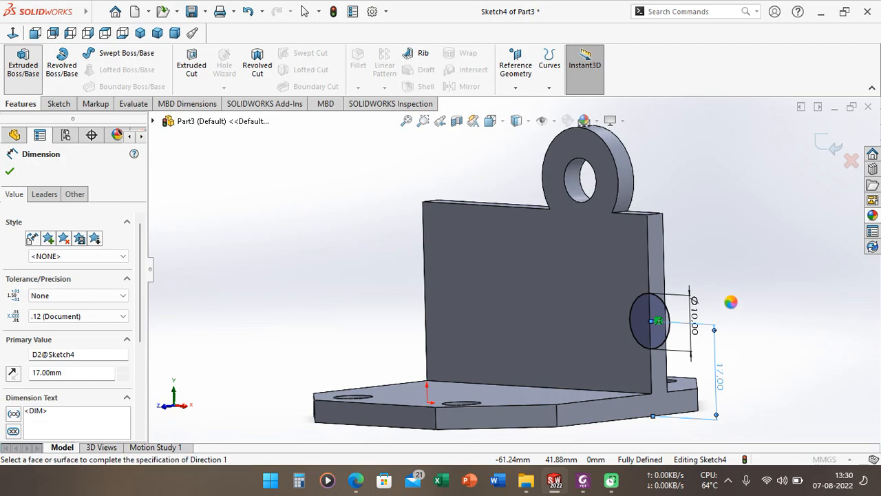
middle_drag(614, 269, 591, 257)
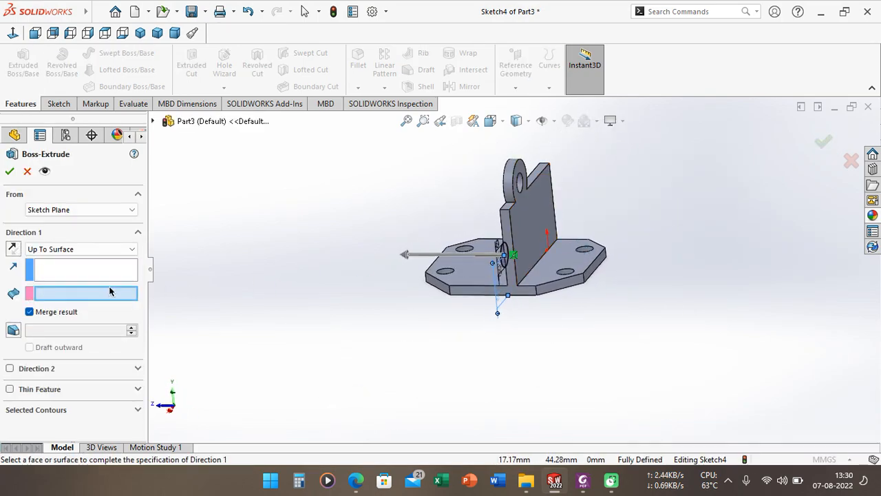
click(12, 248)
click(92, 249)
click(69, 257)
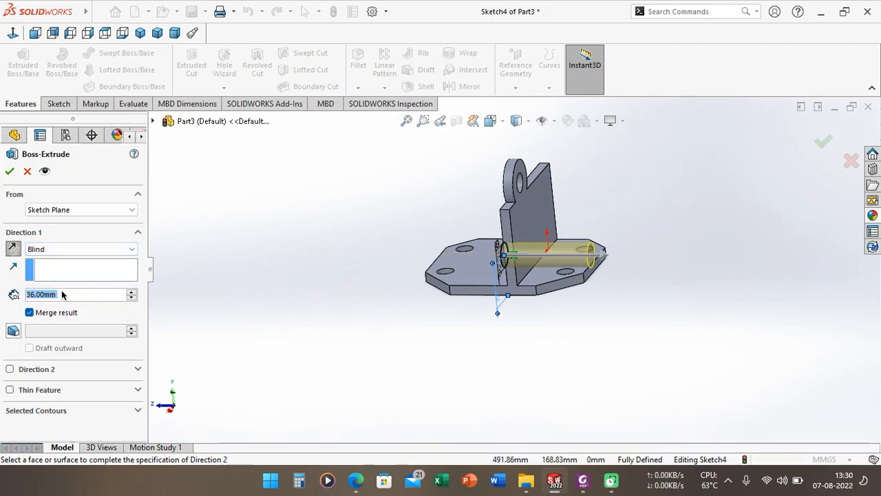
text(12)
key(Return)
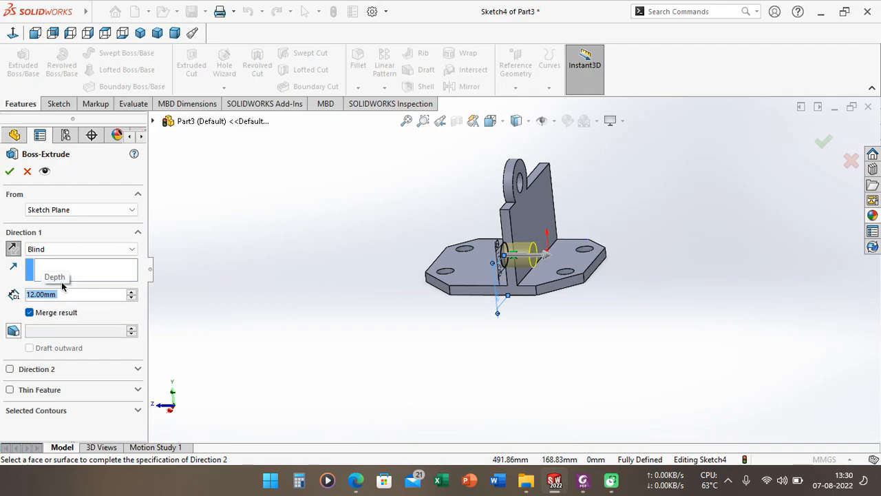
click(9, 172)
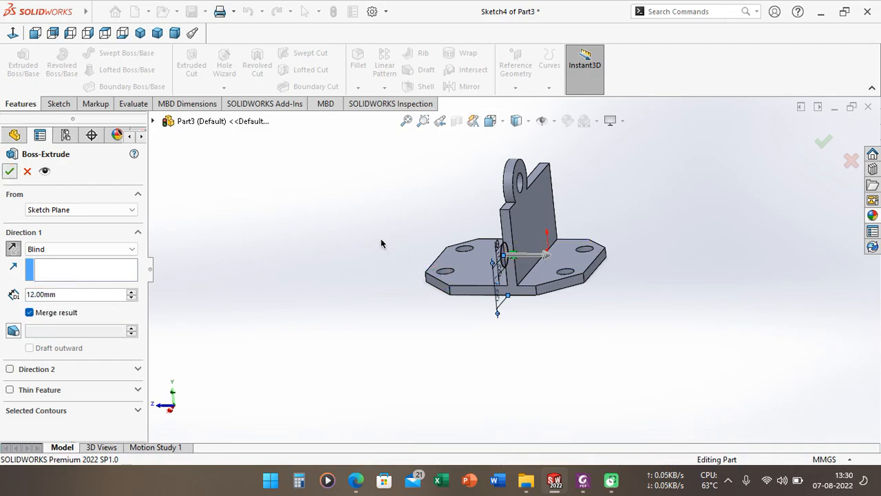
click(356, 224)
- Start a sketch on the upright plate's front face and consult the Exercise 4 drawing in Foxit PDF Editor for the sloped edge between ring and pin
middle_drag(356, 224, 515, 219)
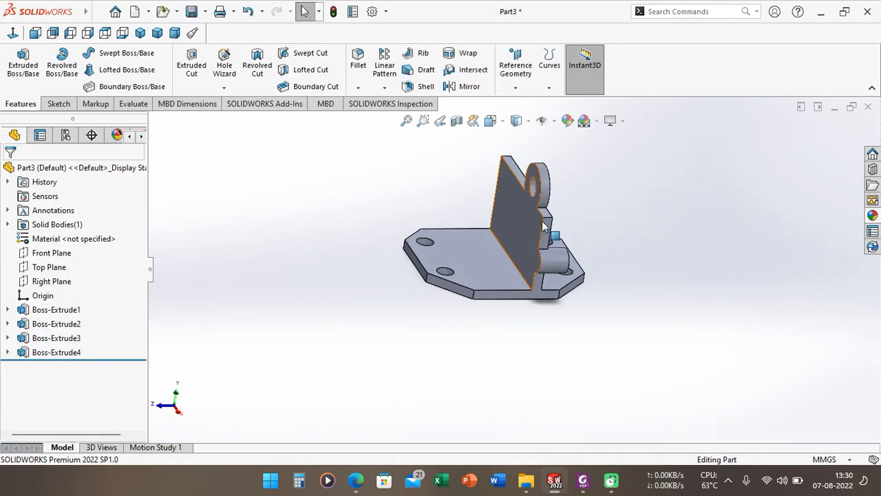
right_click(514, 219)
click(528, 170)
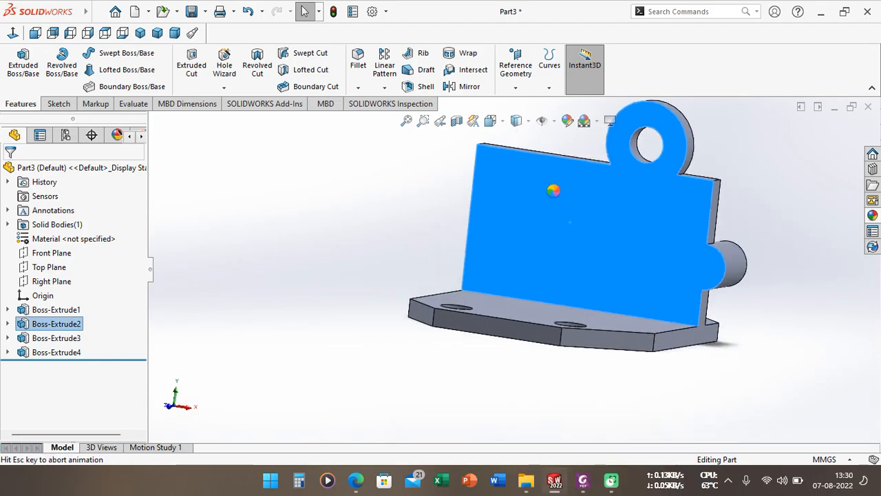
click(579, 482)
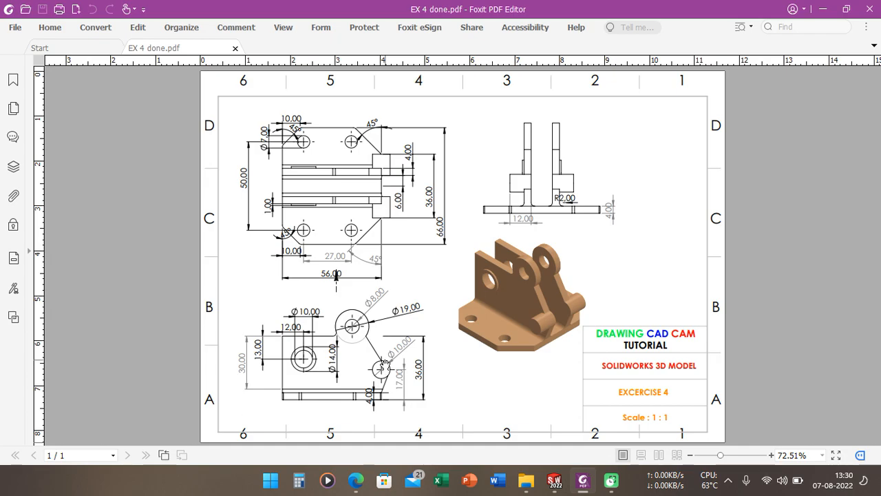
click(555, 481)
right_click(577, 267)
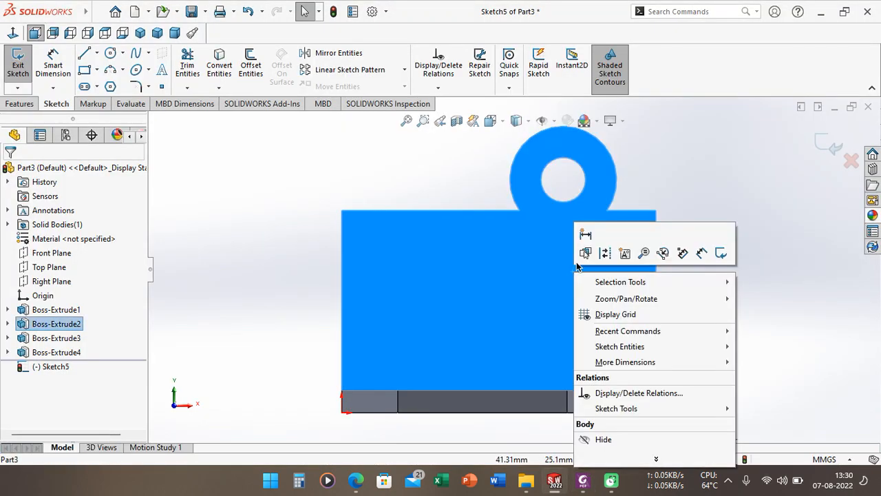
click(237, 236)
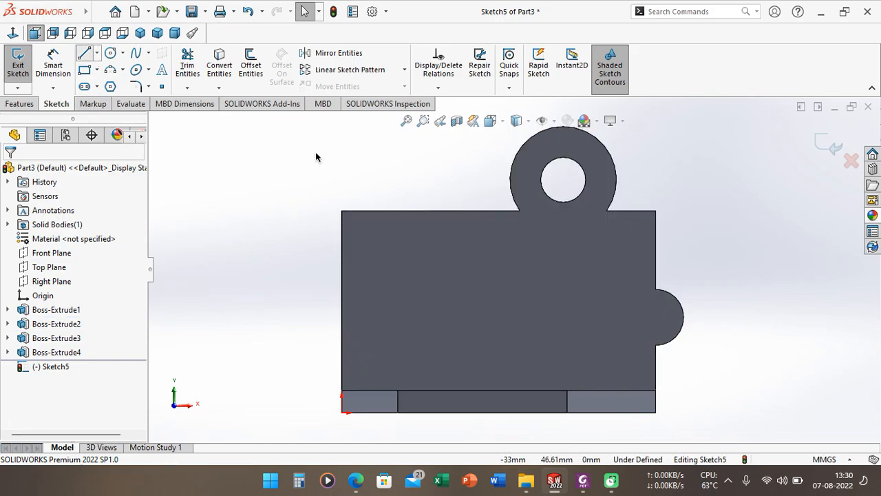
- Sketch a closed triangle joining the ring's lower right junction, the pin's upper junction and the plate's upper right corner
key(l)
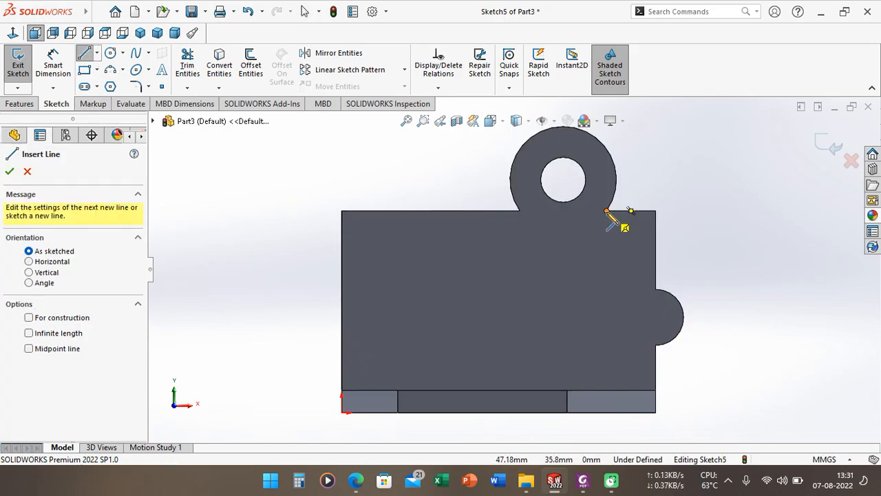
click(606, 210)
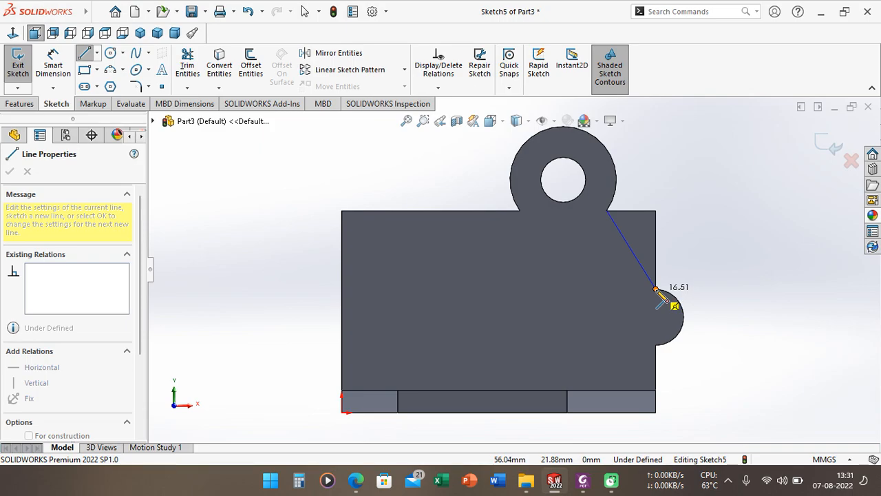
click(657, 292)
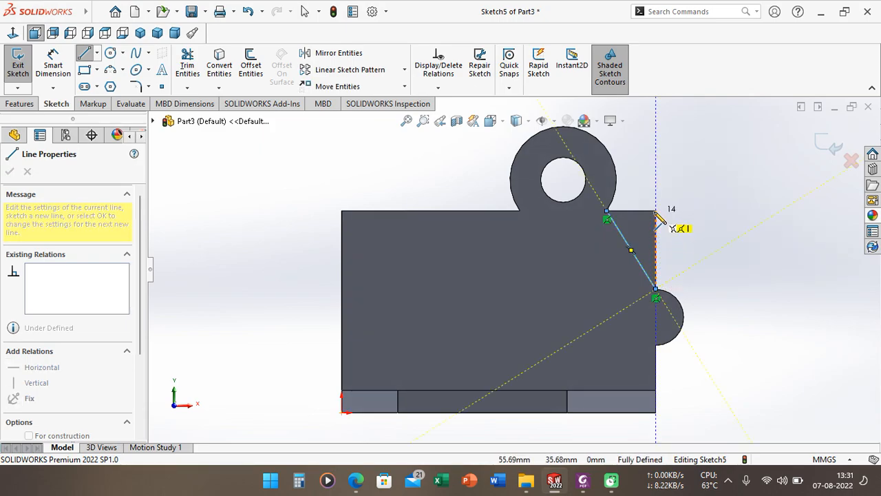
click(656, 211)
click(607, 211)
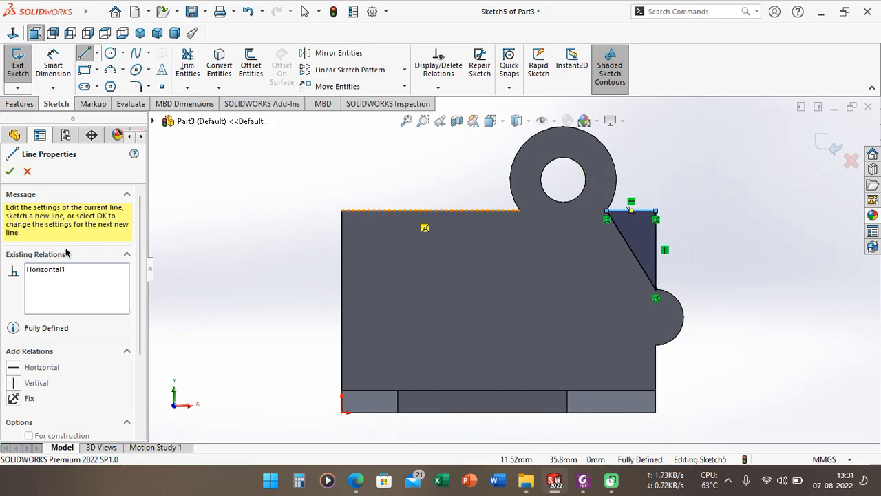
- Cut the triangular corner off the upright plate with a 12 mm Blind Extruded Cut
click(20, 103)
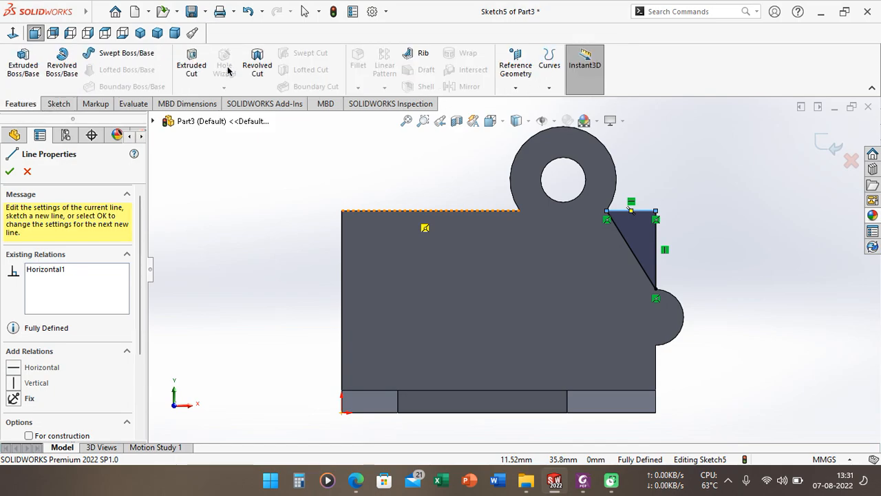
click(189, 64)
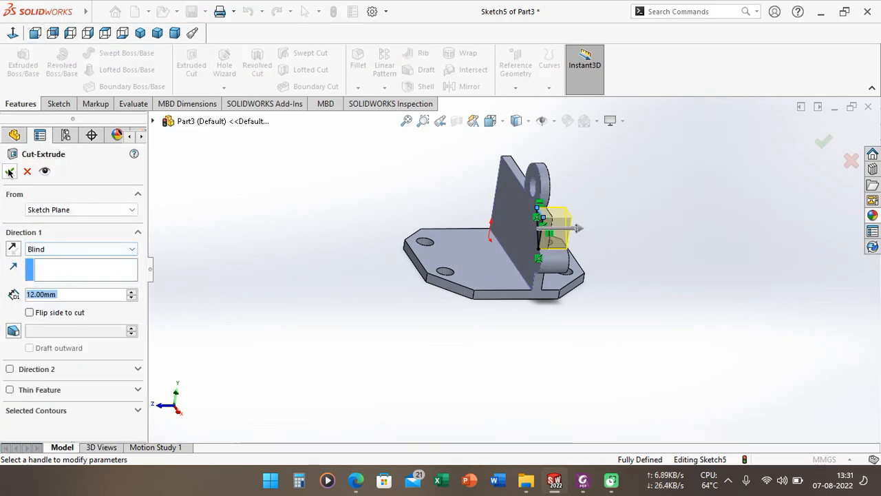
click(9, 171)
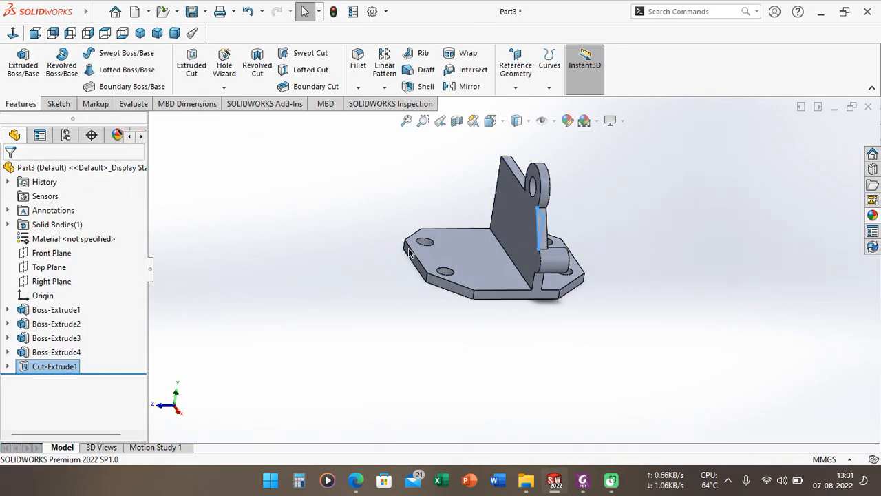
- Start another sketch on the upright plate's front face and consult the Exercise 4 drawing in Foxit PDF Editor for the outline below the pin
right_click(511, 222)
click(542, 173)
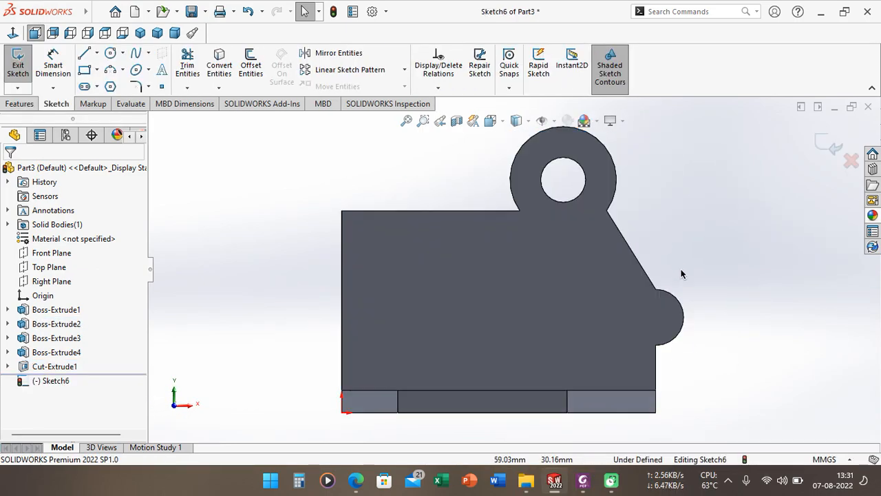
click(584, 480)
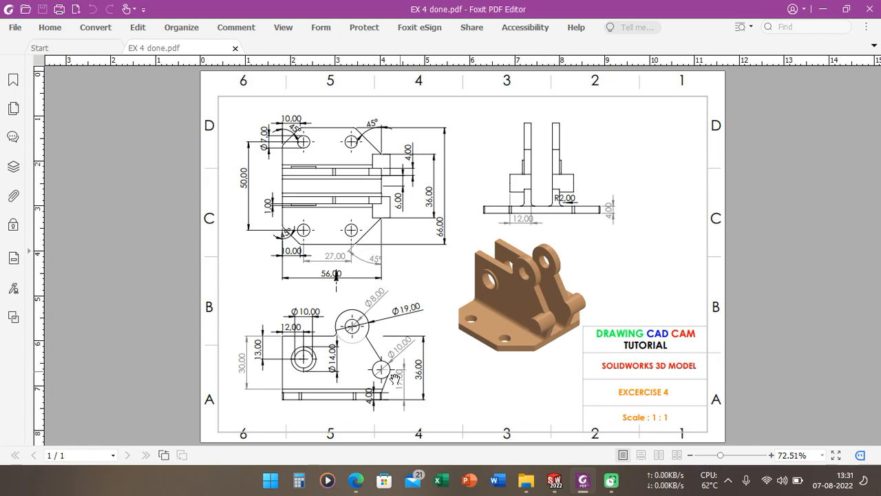
click(555, 482)
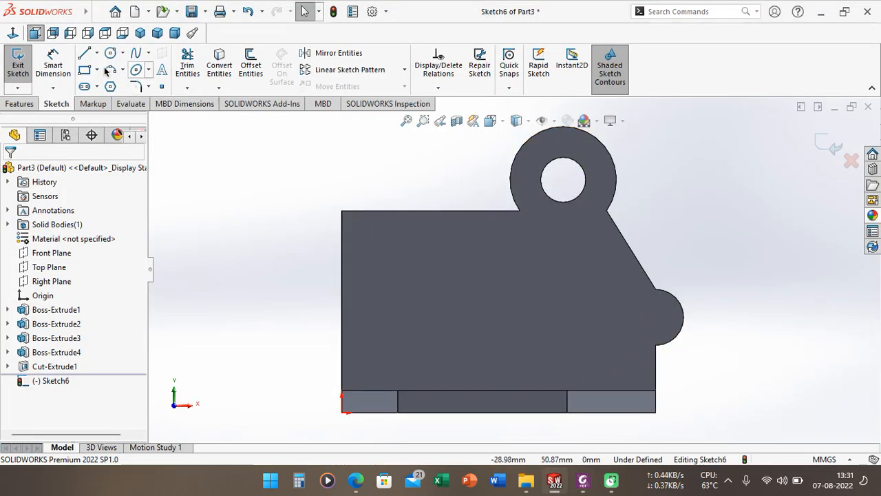
- Convert the pin's protruding arc edge into a sketch entity
click(220, 68)
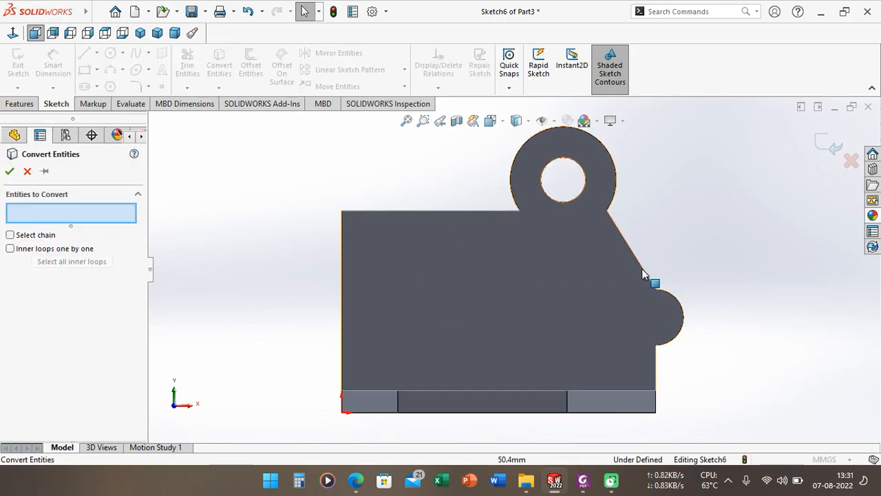
click(680, 307)
click(10, 171)
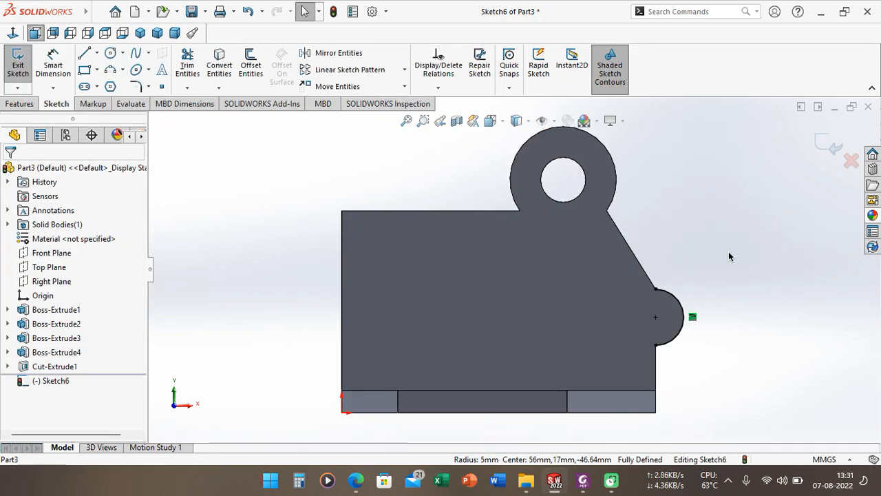
- Draw a vertical line from the arc's lower end to the base plate's top corner, continued by a slanted line up to the arc's outermost point
click(84, 53)
scroll(781, 412, up, 2)
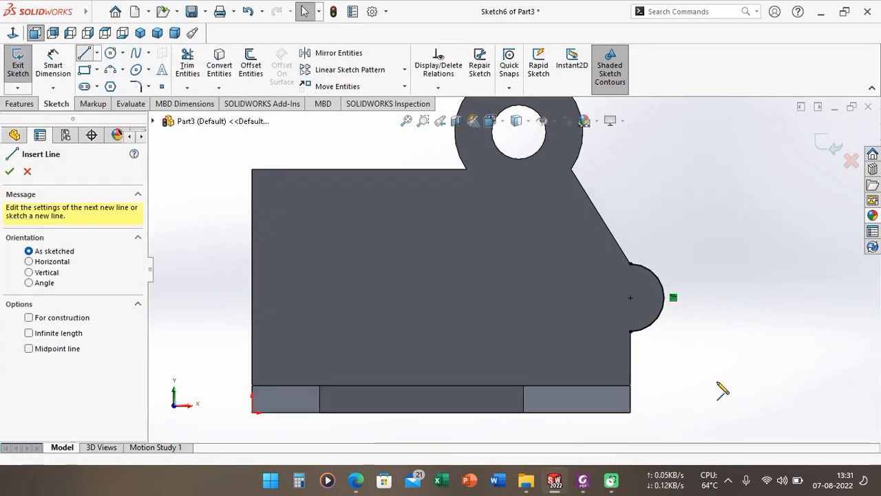
click(630, 332)
click(631, 391)
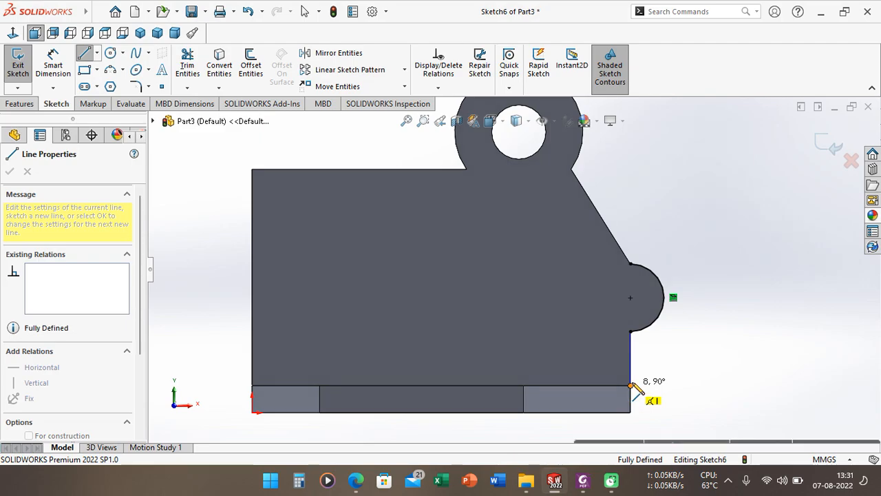
click(665, 299)
scroll(688, 307, down, 3)
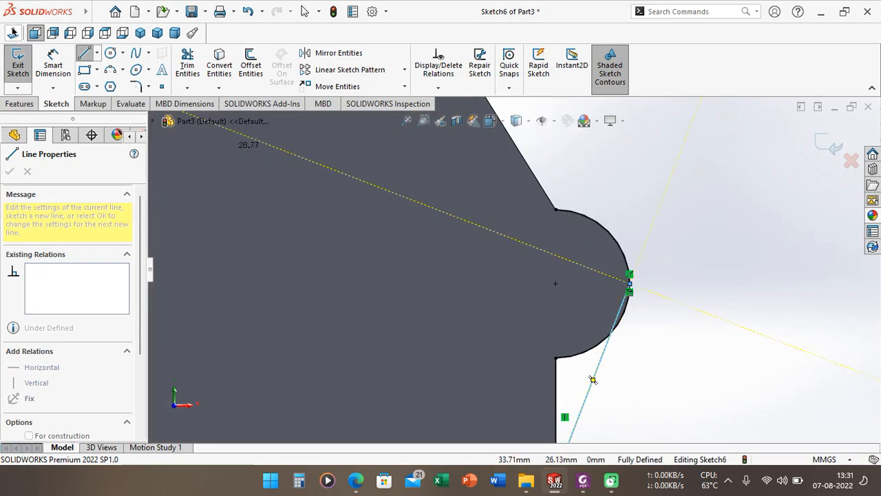
- Trim the slanted line and arc to a closed profile below the pin, and extrude it reversed, Up To Surface at the upright plate's back face
click(187, 65)
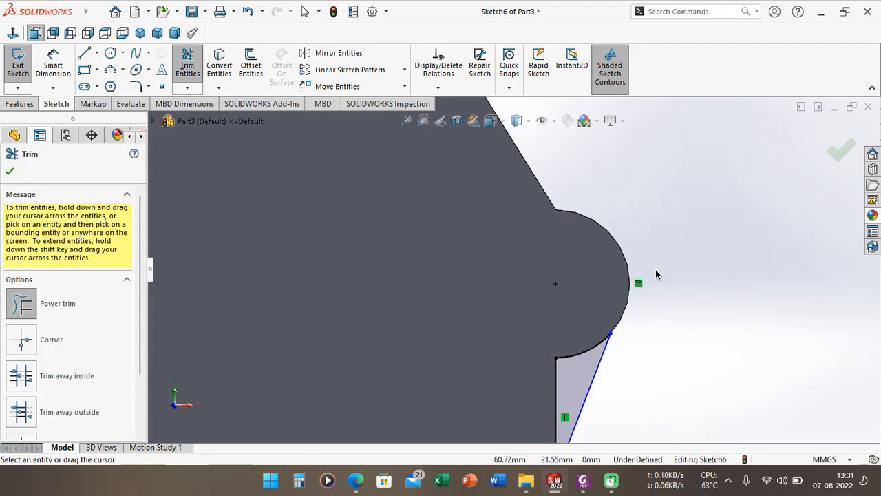
scroll(655, 267, up, 3)
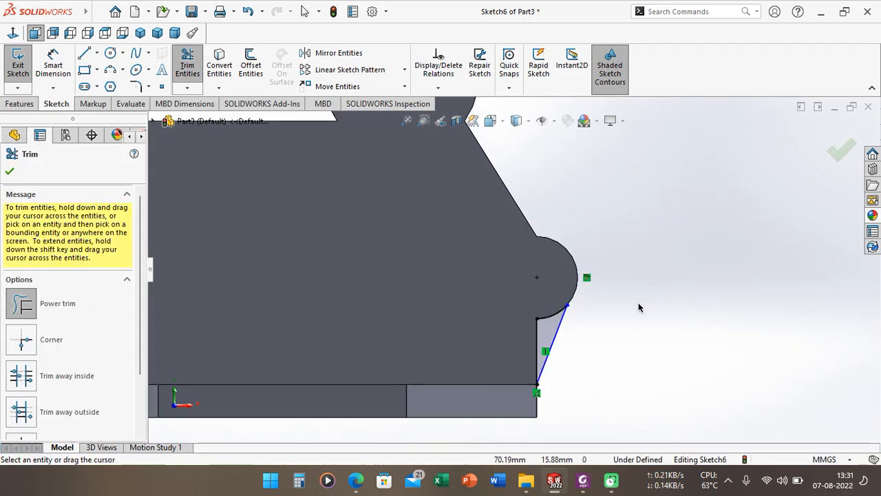
click(14, 104)
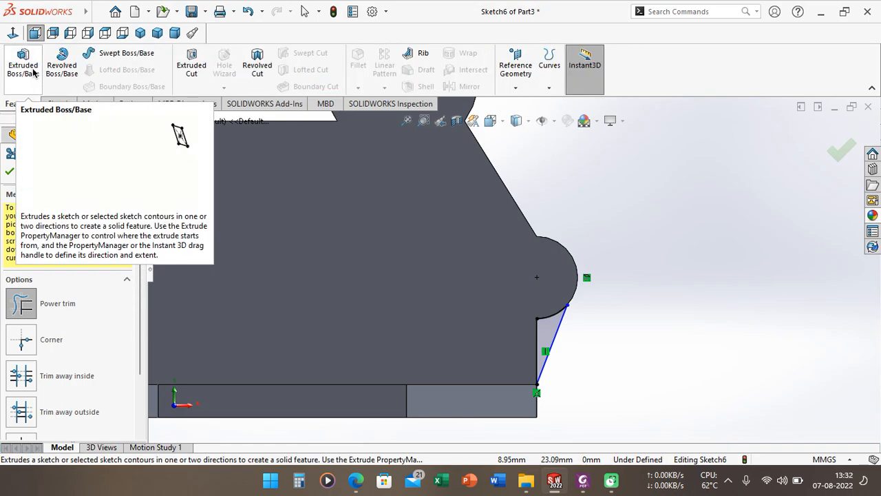
click(32, 69)
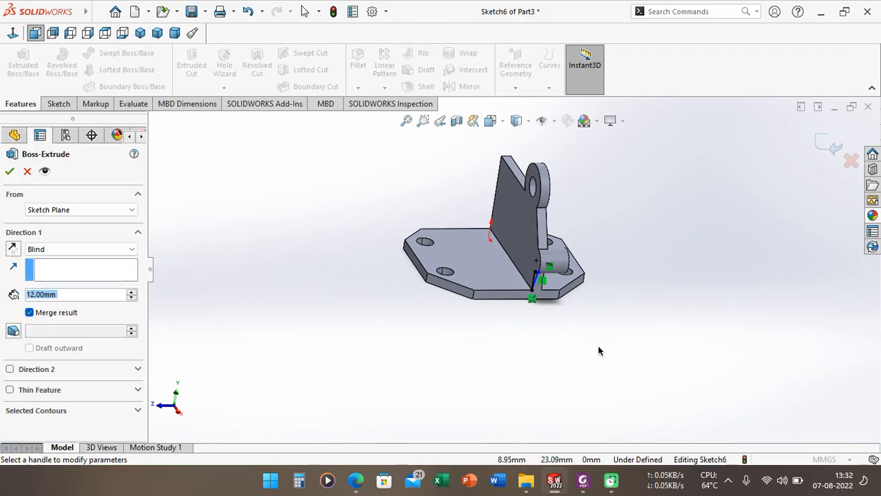
click(11, 249)
middle_drag(285, 279, 159, 265)
click(73, 254)
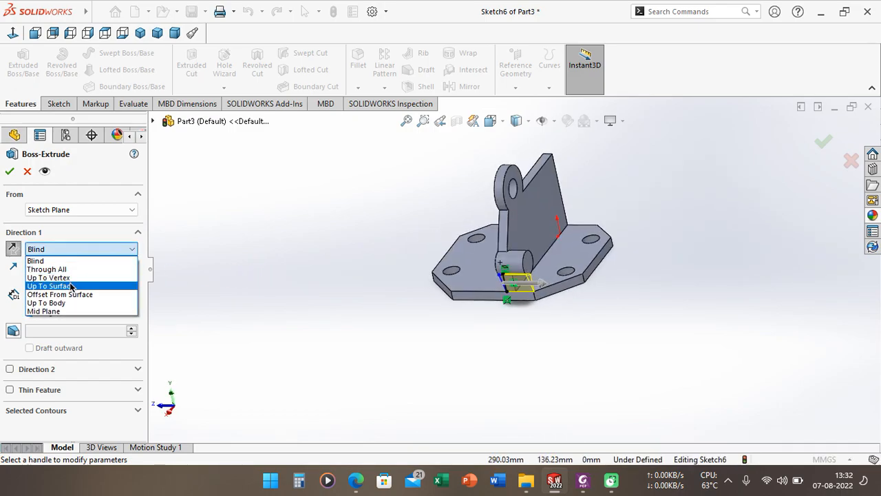
click(69, 281)
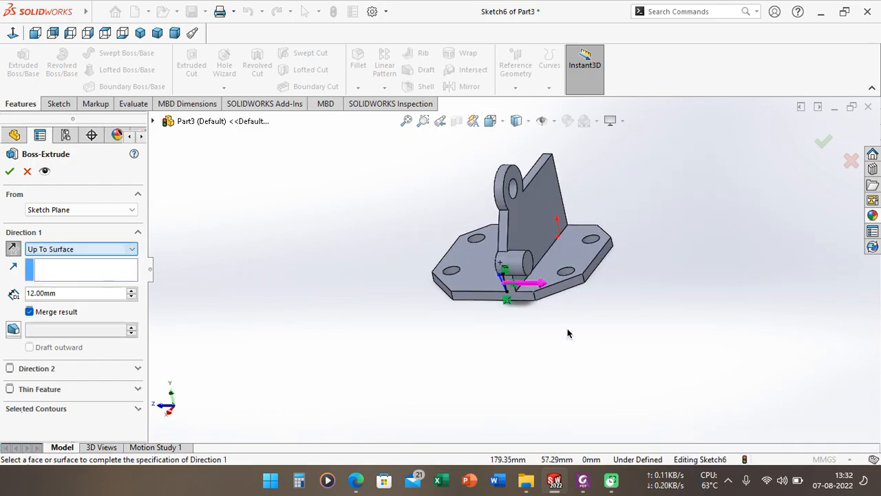
click(531, 230)
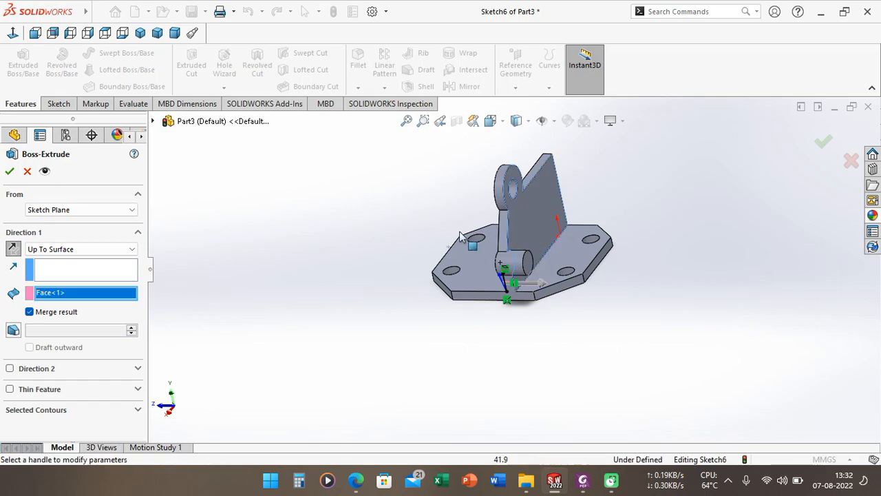
click(9, 171)
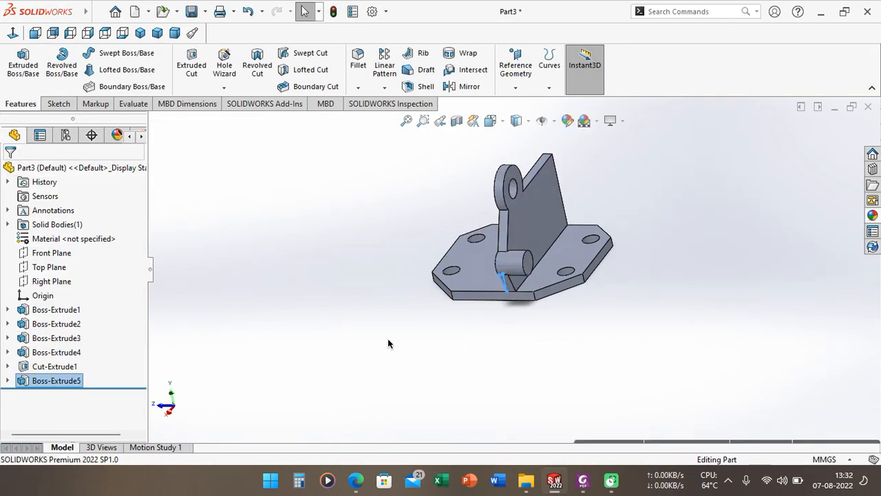
right_click(512, 241)
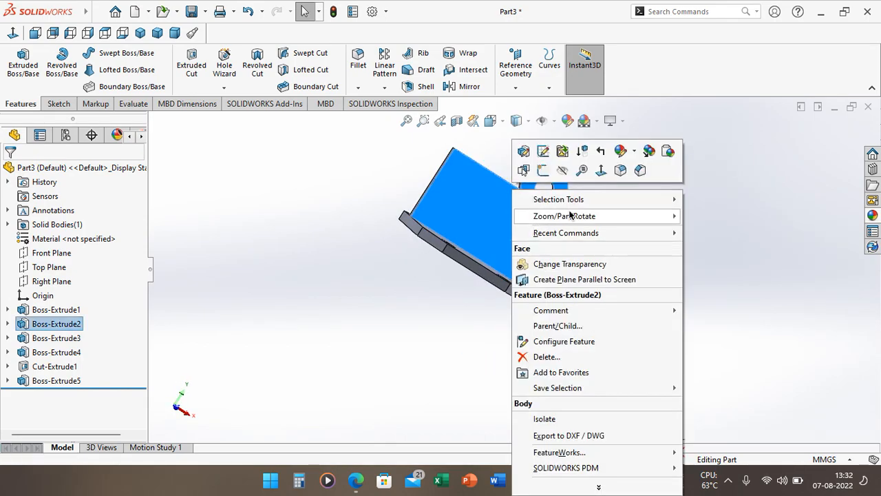
click(596, 176)
click(713, 255)
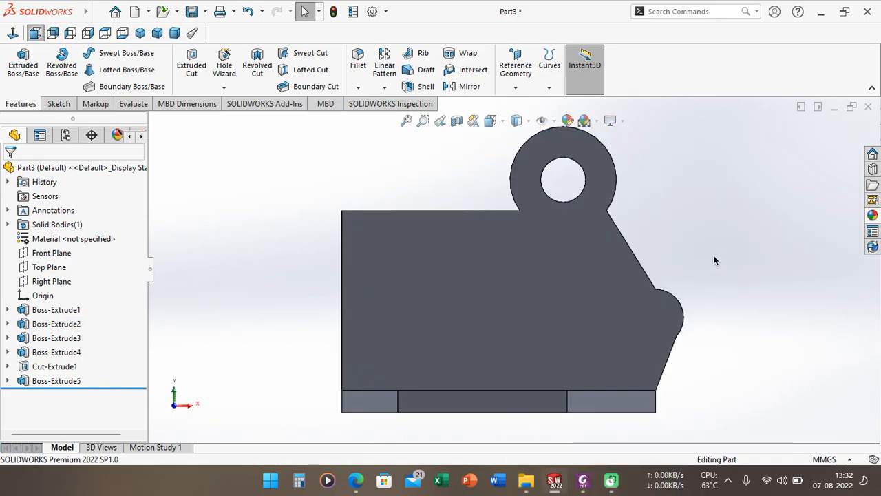
middle_drag(666, 266, 632, 361)
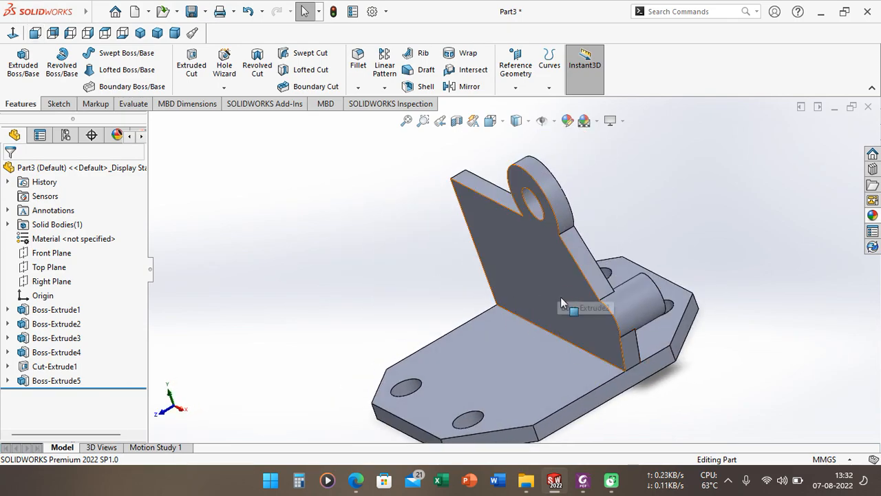
scroll(565, 345, up, 3)
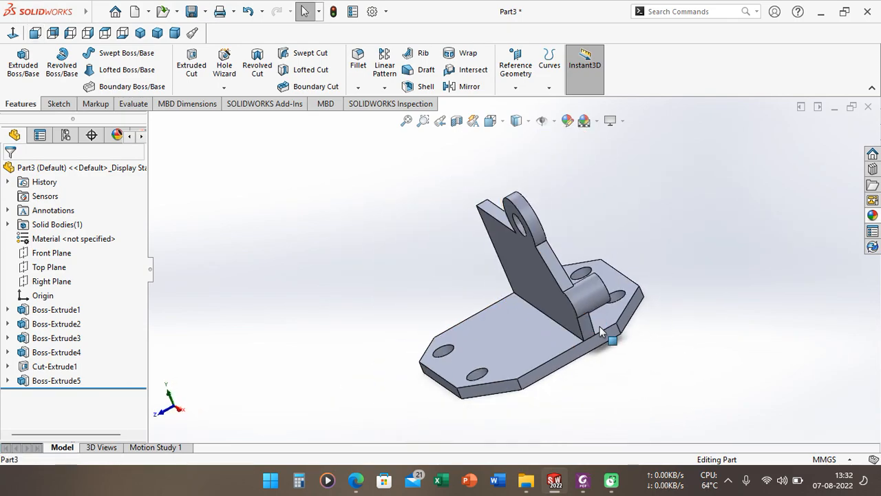
middle_drag(521, 370, 576, 338)
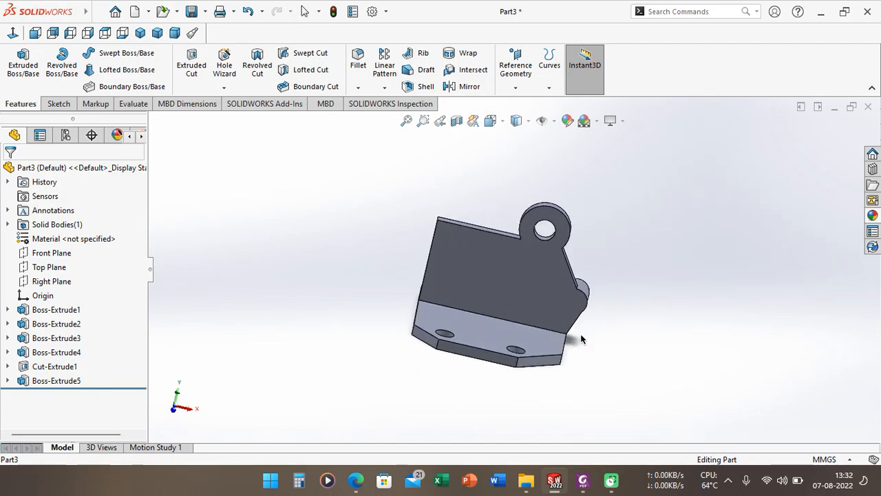
- Create a reference plane offset 66/2 mm inward from the end face of the base plate, using Flip offset
click(466, 355)
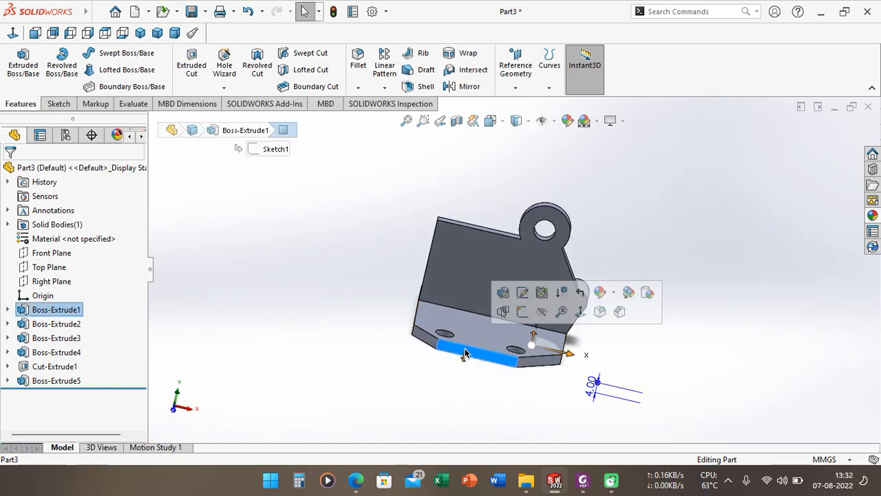
middle_drag(466, 355, 434, 338)
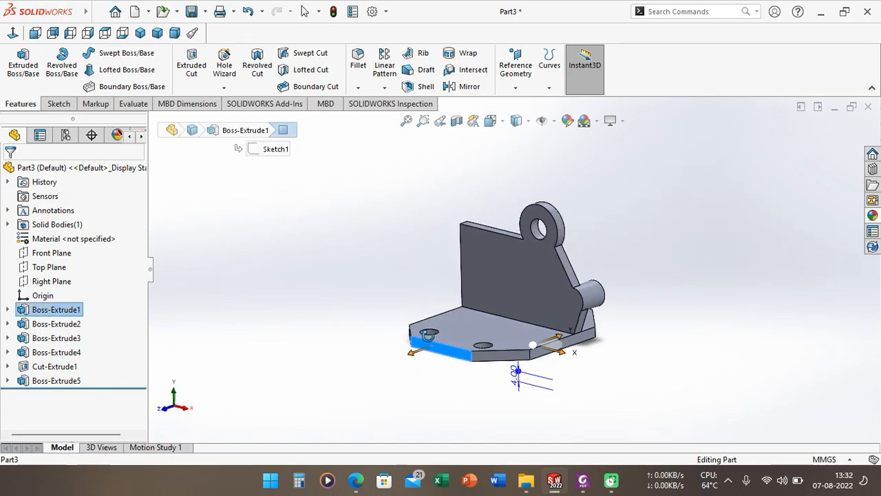
click(515, 88)
click(524, 104)
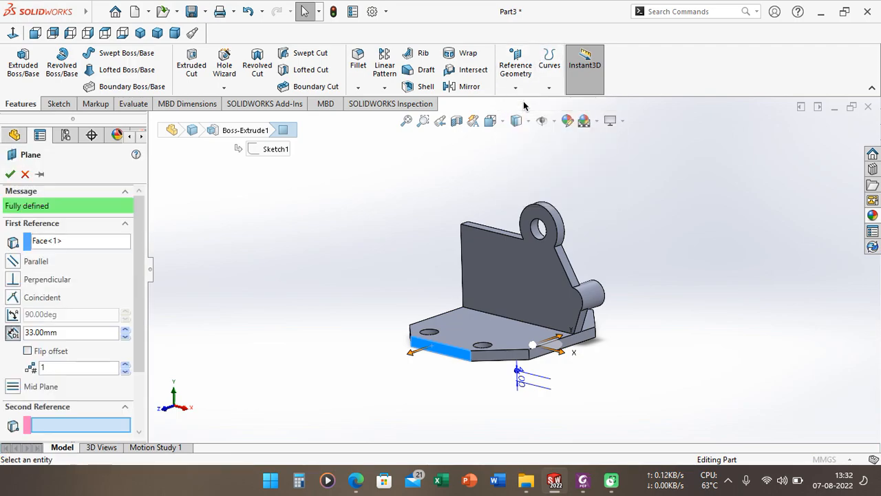
middle_drag(526, 377, 710, 332)
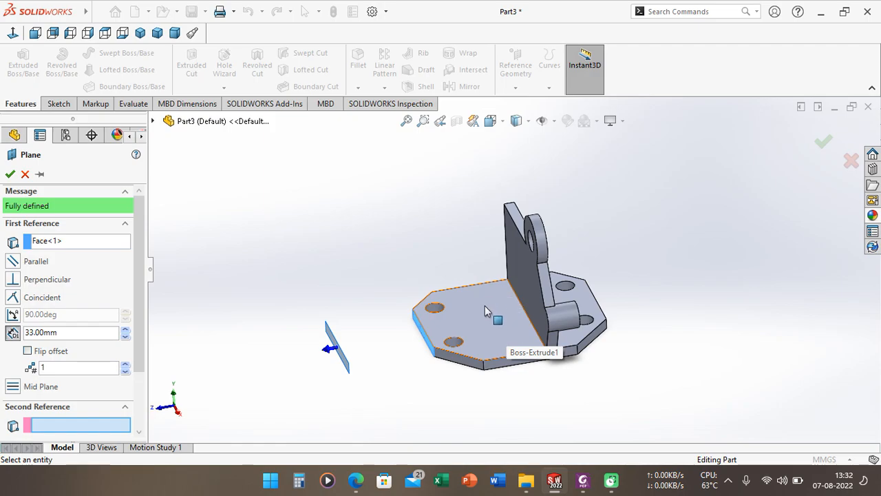
click(28, 351)
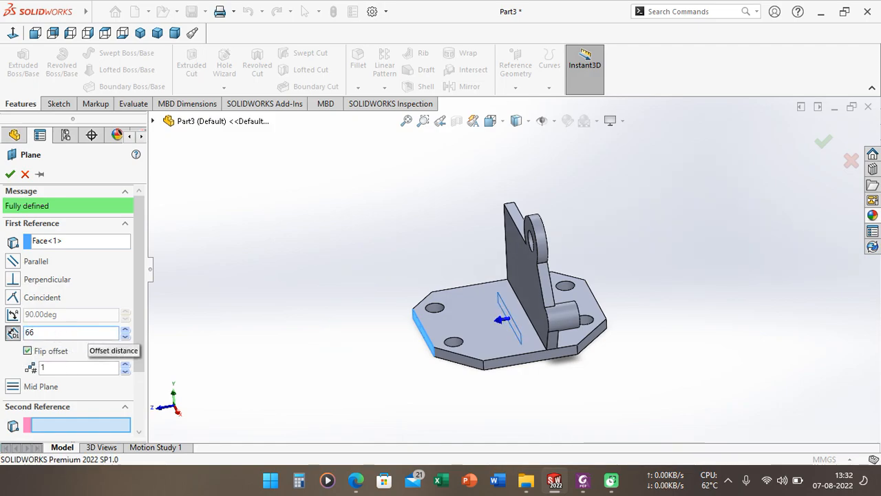
text(66/2)
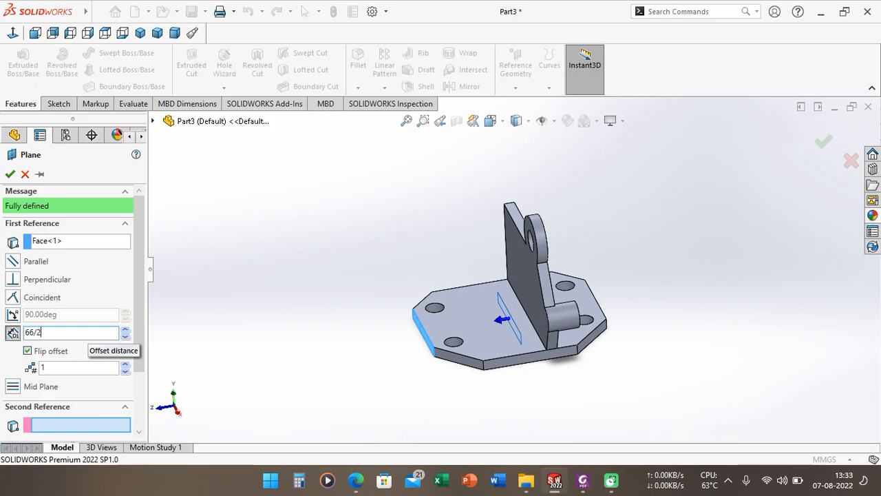
key(Return)
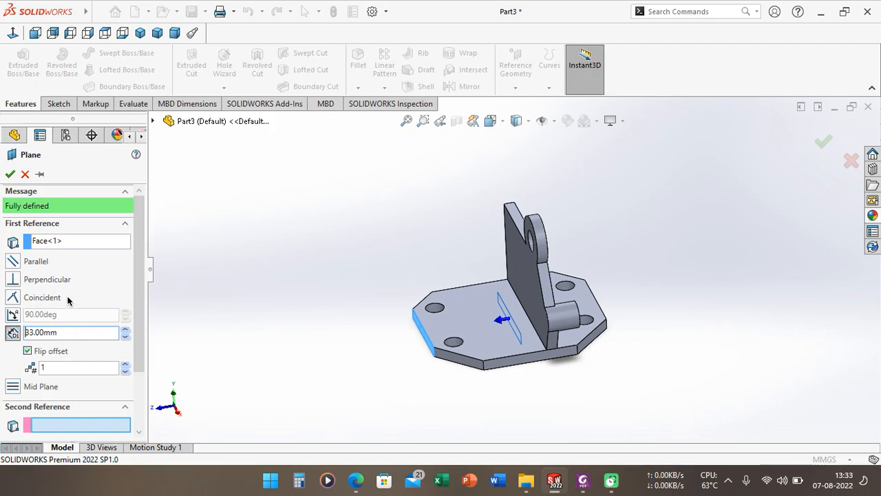
click(9, 173)
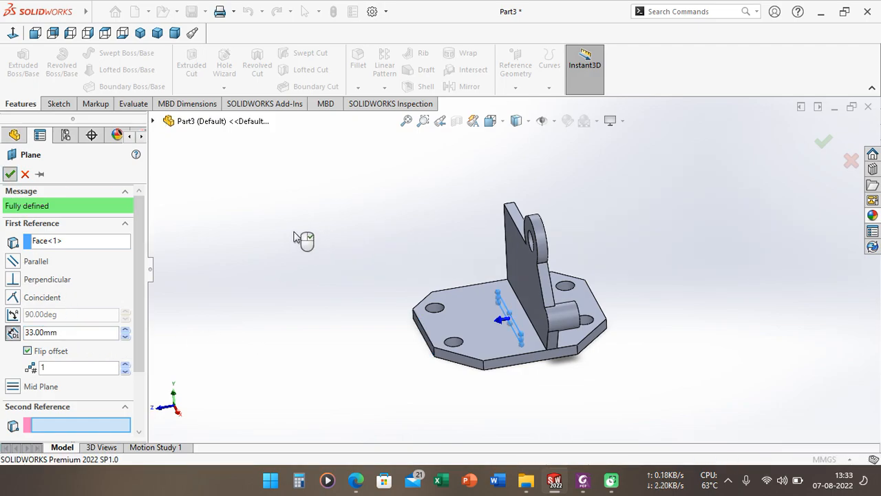
- Mirror Boss-Extrude2, Boss-Extrude3, Boss-Extrude4, Cut-Extrude1 and Boss-Extrude5 about Plane1 to form the second upright plate
middle_drag(278, 258, 384, 269)
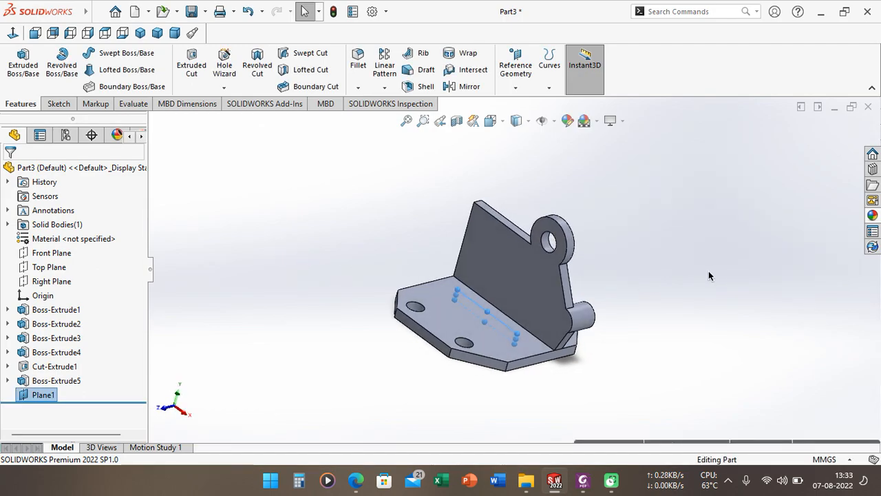
click(459, 88)
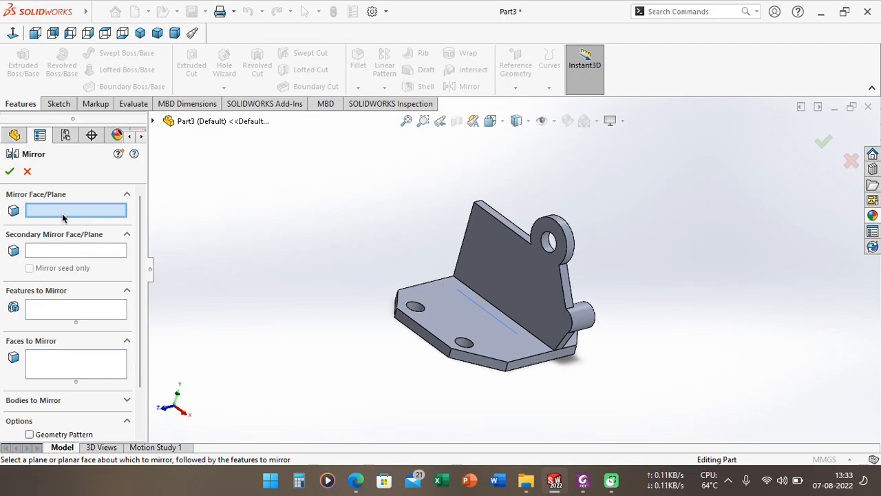
scroll(204, 280, down, 2)
scroll(482, 317, up, 1)
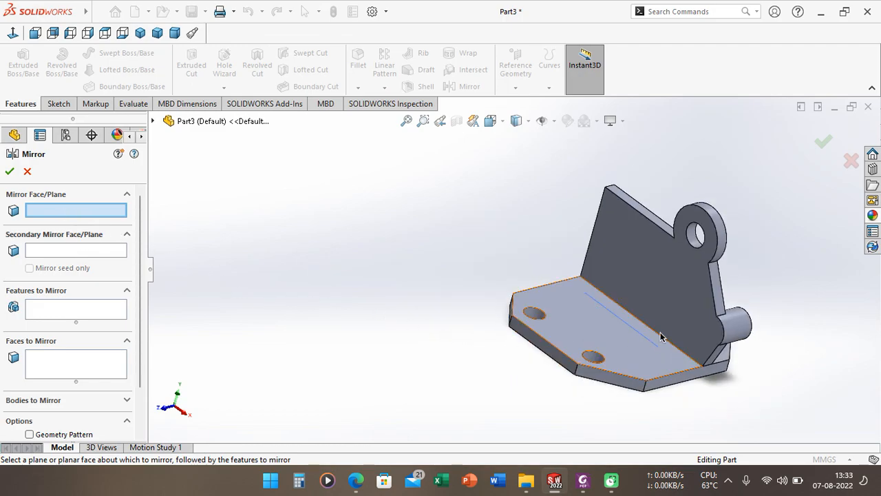
click(645, 339)
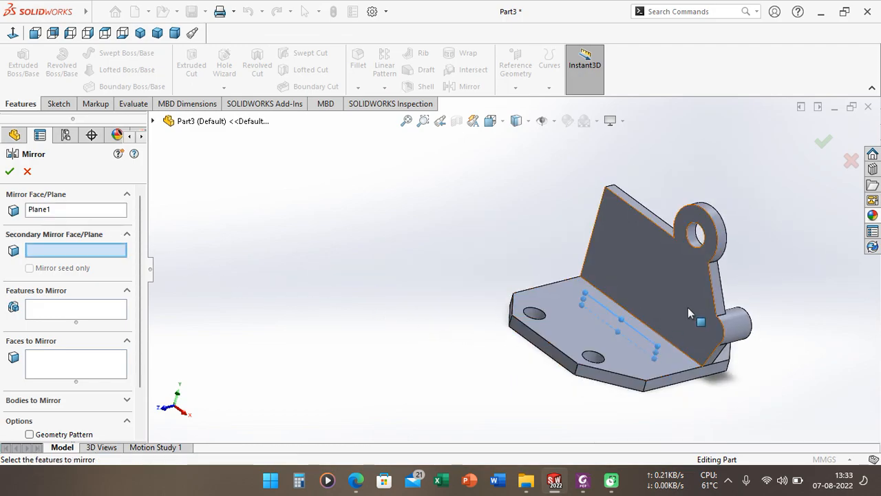
click(96, 312)
middle_drag(269, 276, 276, 207)
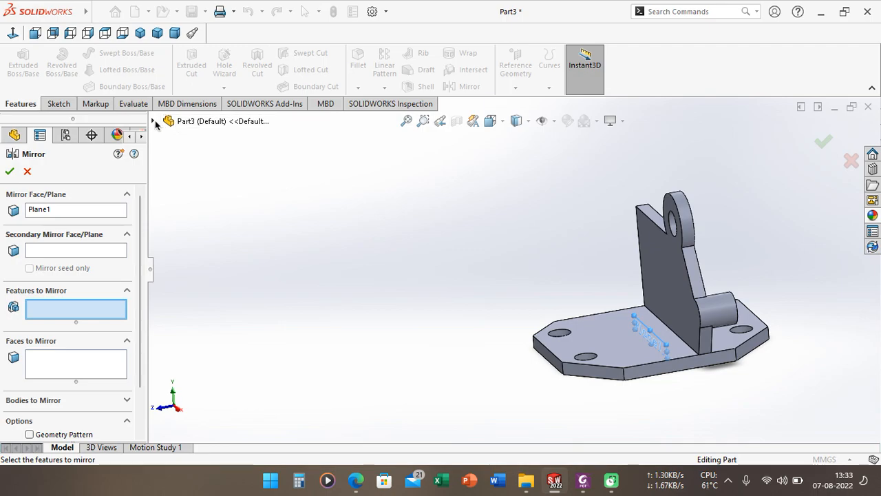
click(154, 122)
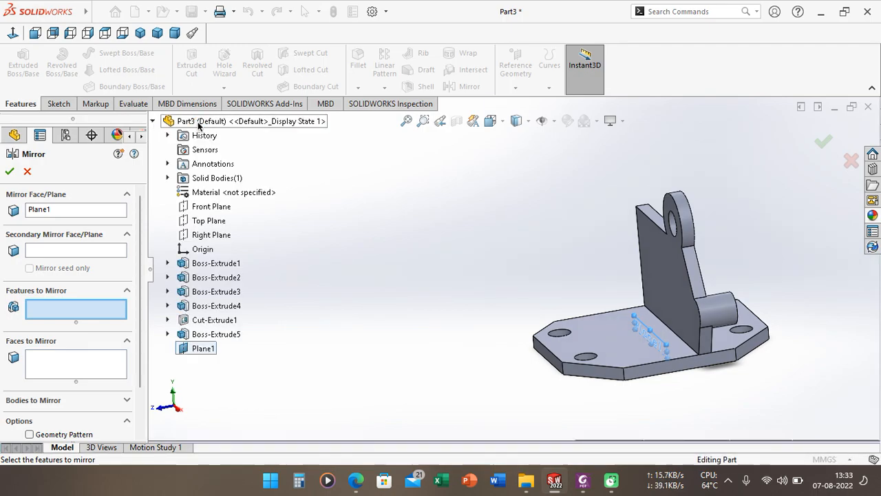
click(206, 278)
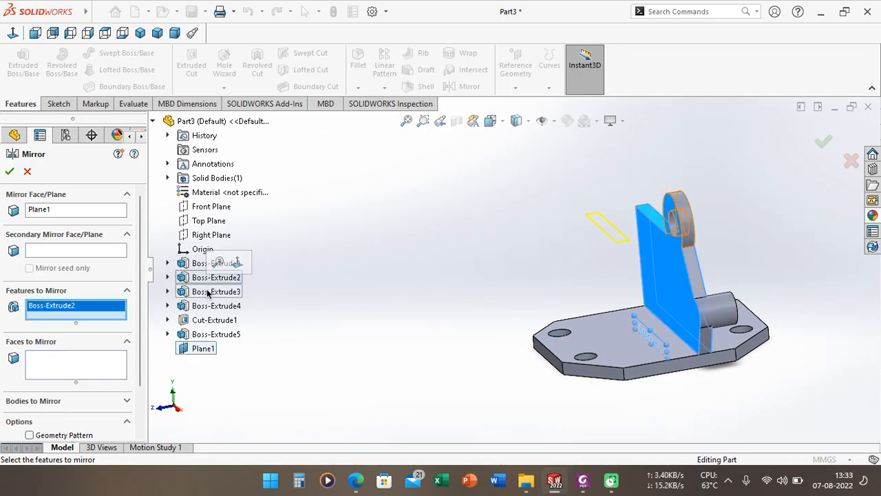
click(199, 292)
click(210, 306)
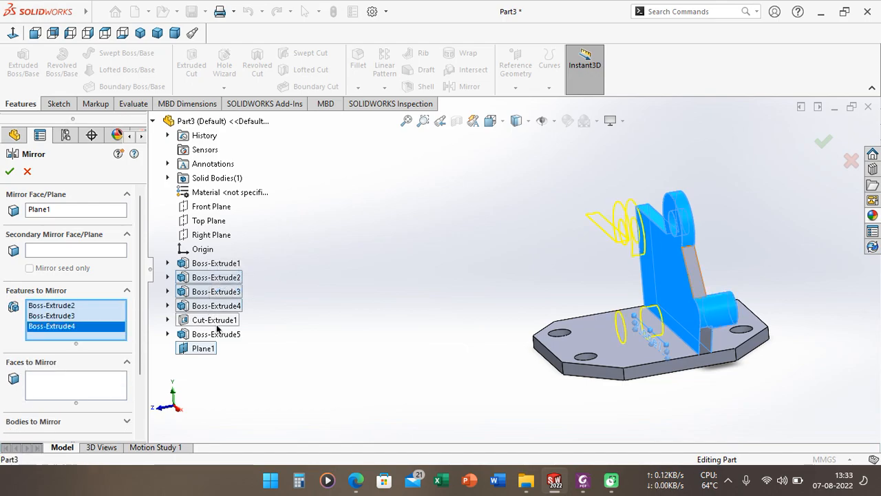
click(215, 319)
click(215, 334)
middle_drag(357, 323, 297, 273)
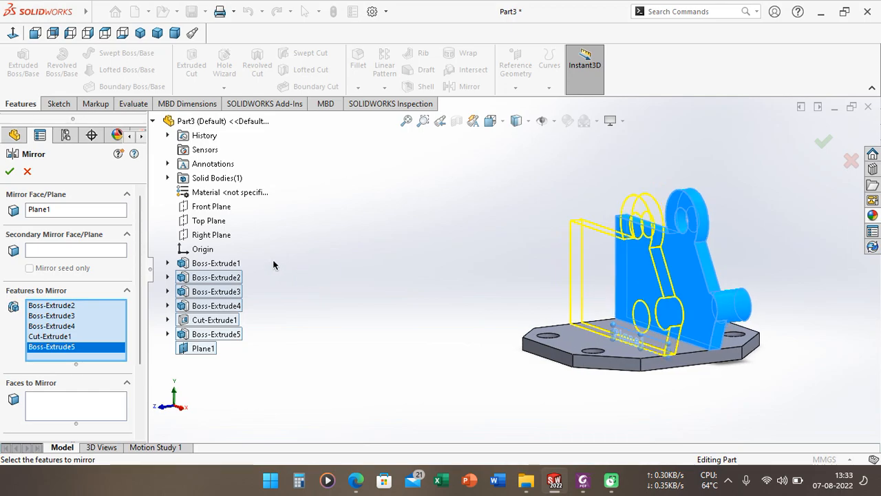
key(Return)
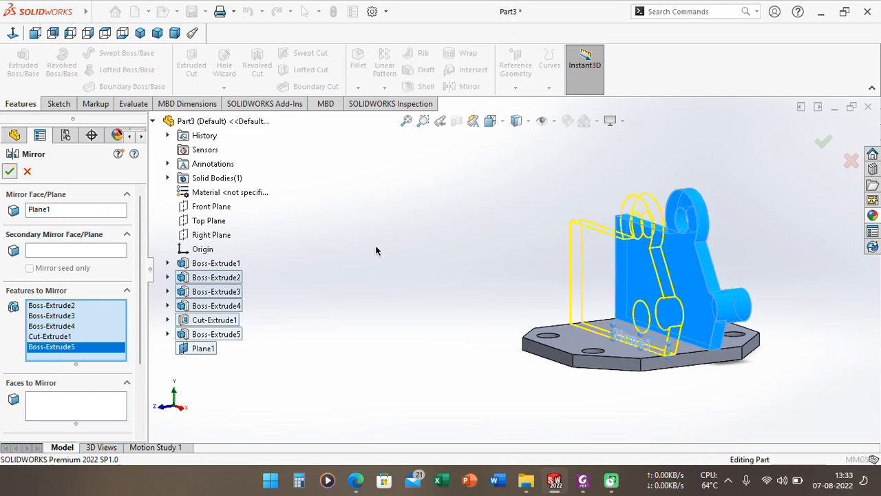
- Start a sketch on the mirrored upright plate's outer face and consult the Exercise 4 drawing in Foxit PDF Editor
middle_drag(362, 265, 609, 270)
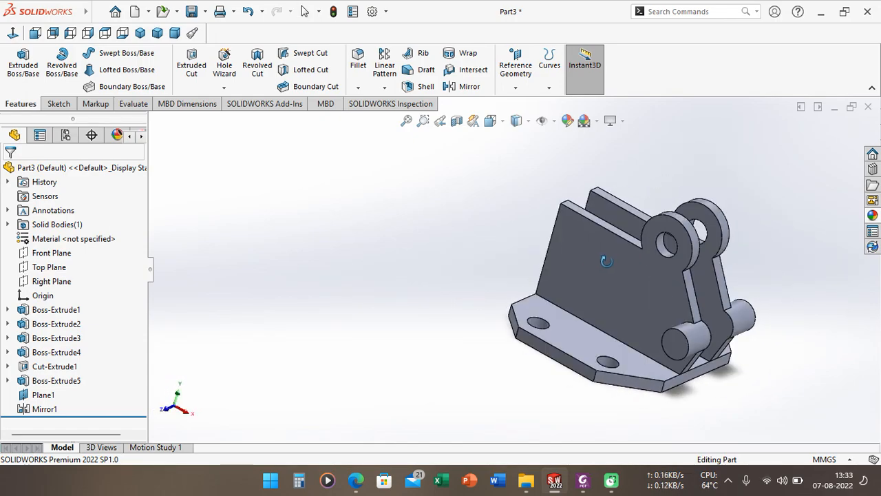
right_click(609, 272)
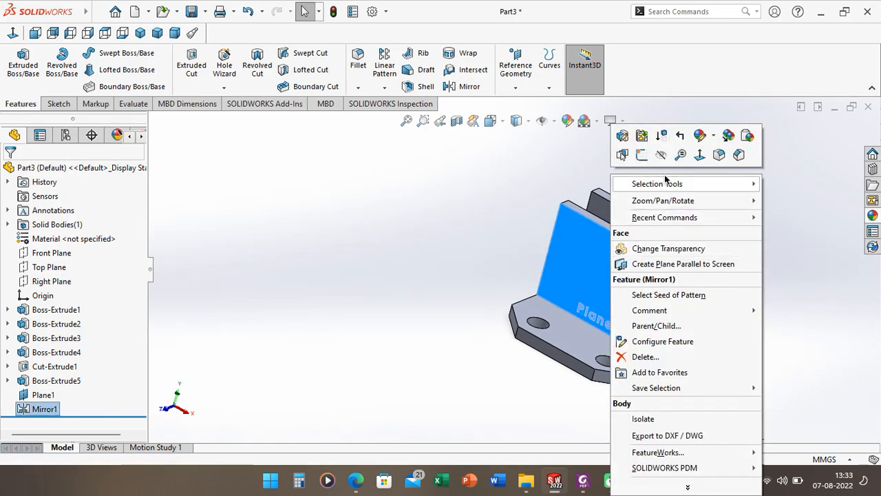
click(699, 154)
right_click(541, 282)
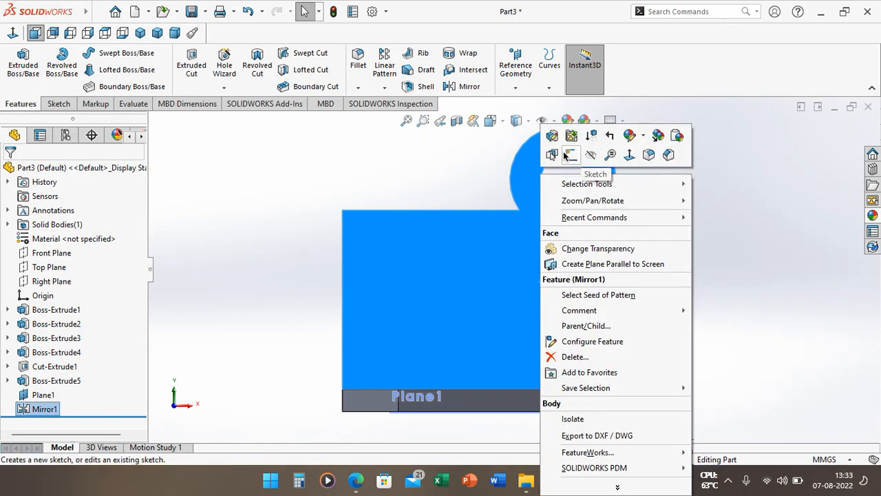
click(571, 154)
click(583, 480)
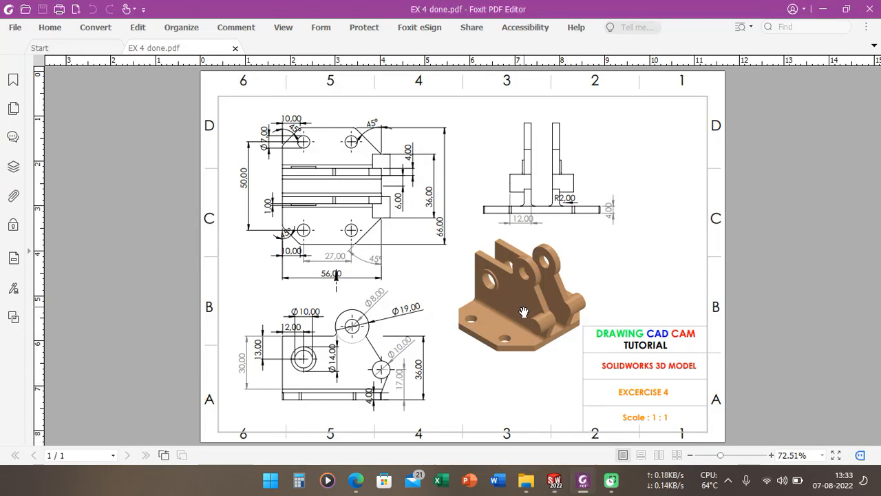
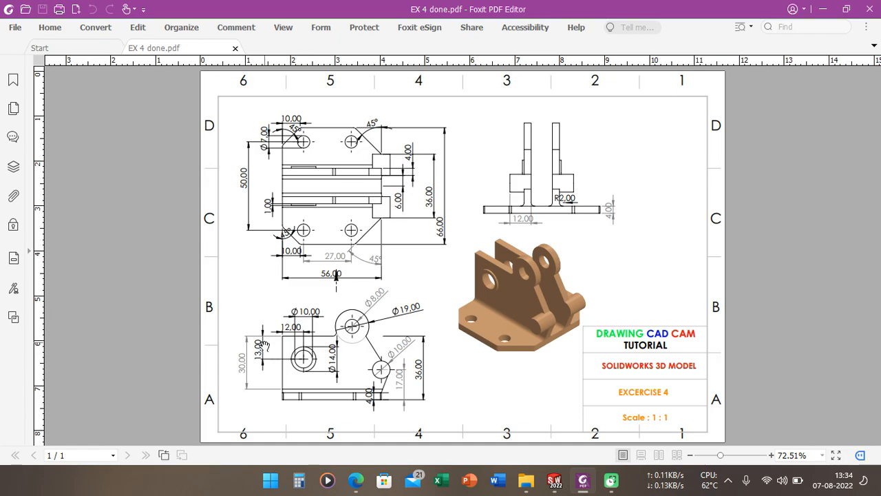
- Switch back to SOLIDWORKS and sketch a circle on the upright plate's outer face, setting its diameter to 10 mm
click(555, 480)
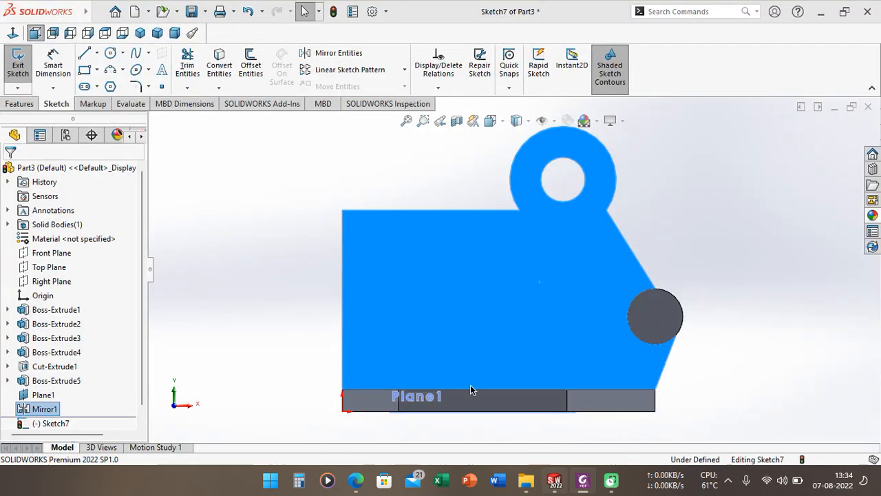
click(112, 55)
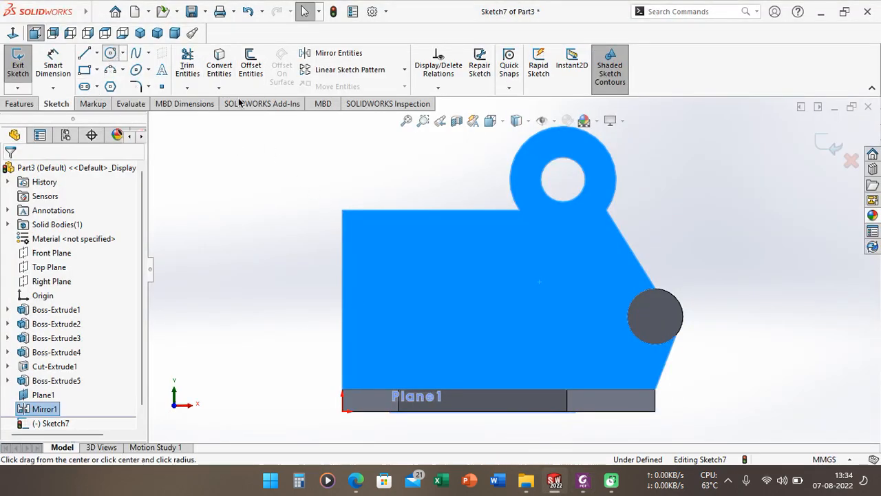
click(406, 276)
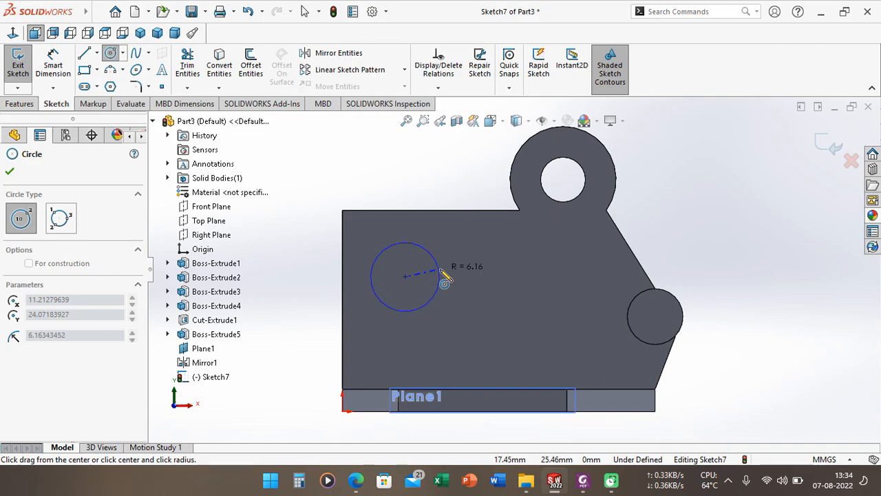
click(442, 276)
click(439, 292)
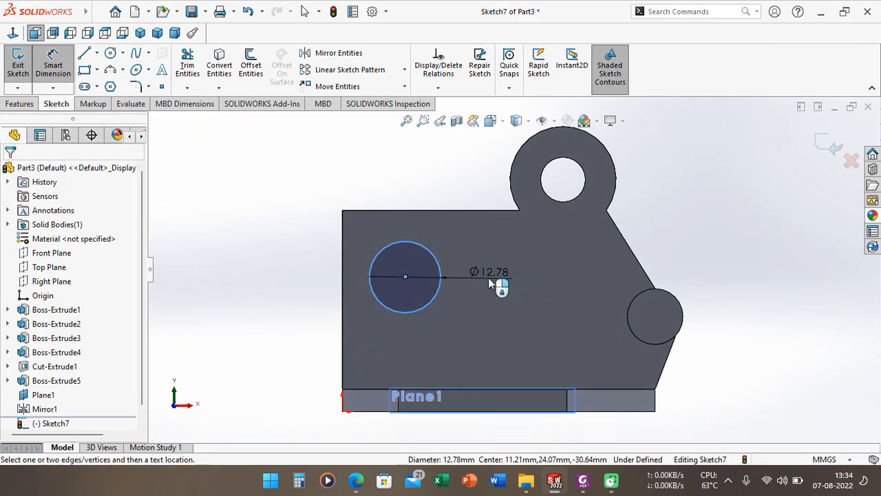
click(490, 279)
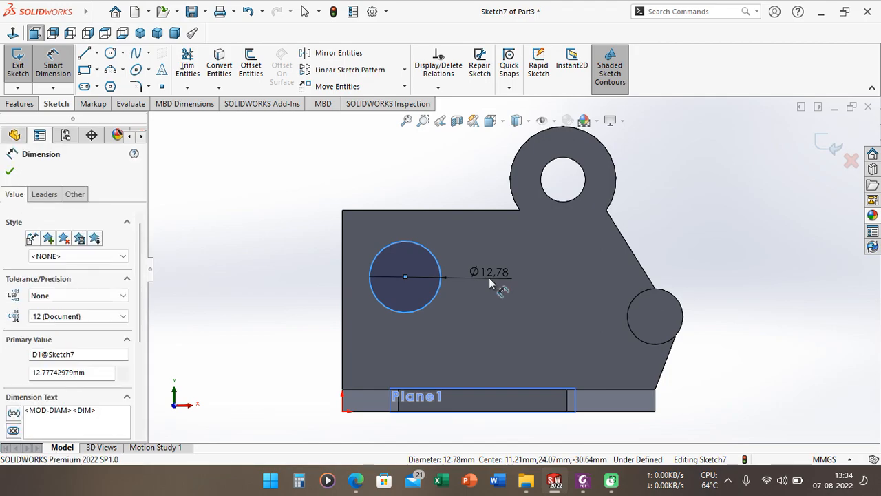
text(6)
key(Return)
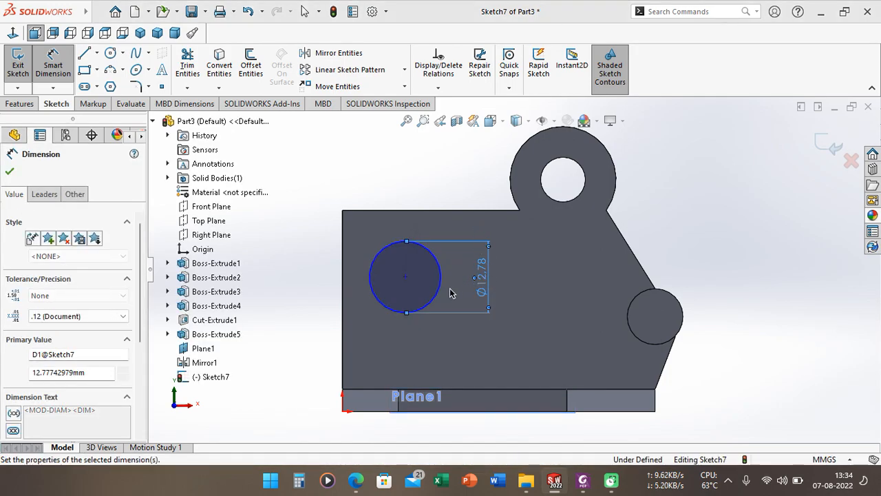
- Locate the circle's centre 12 mm from the plate's straight vertical edge and 13 mm below its top edge
click(344, 285)
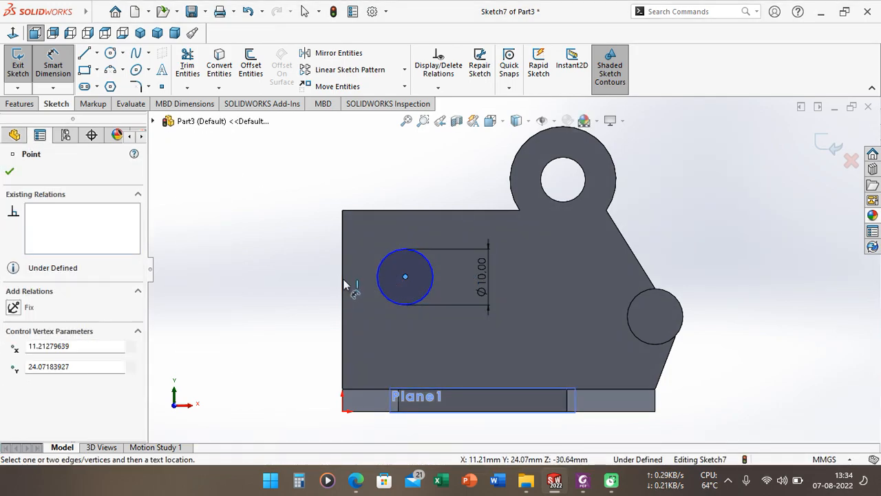
click(344, 285)
click(378, 198)
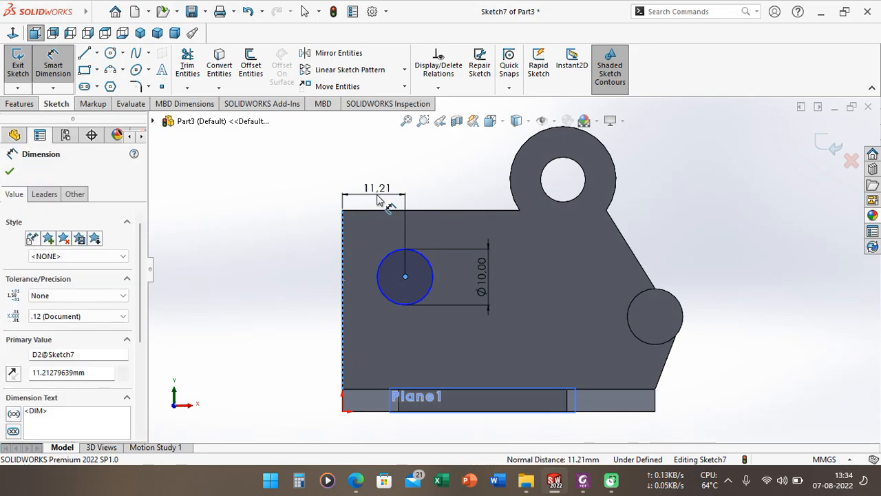
text(12)
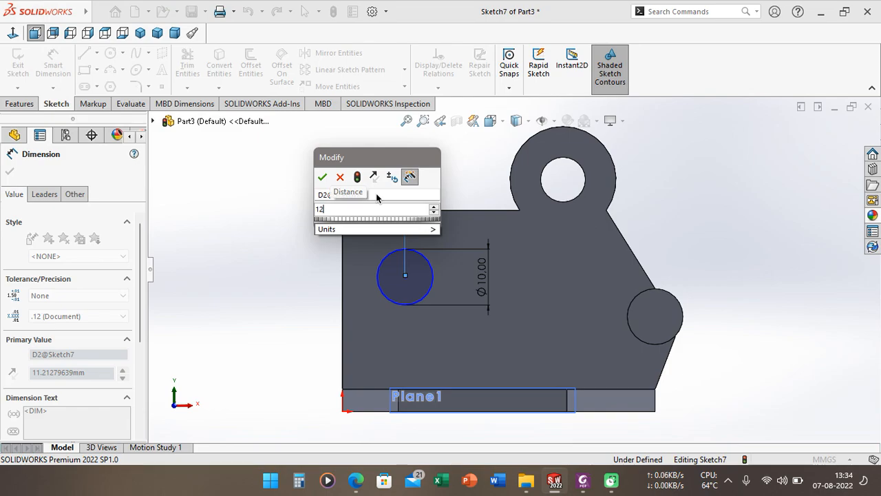
key(Return)
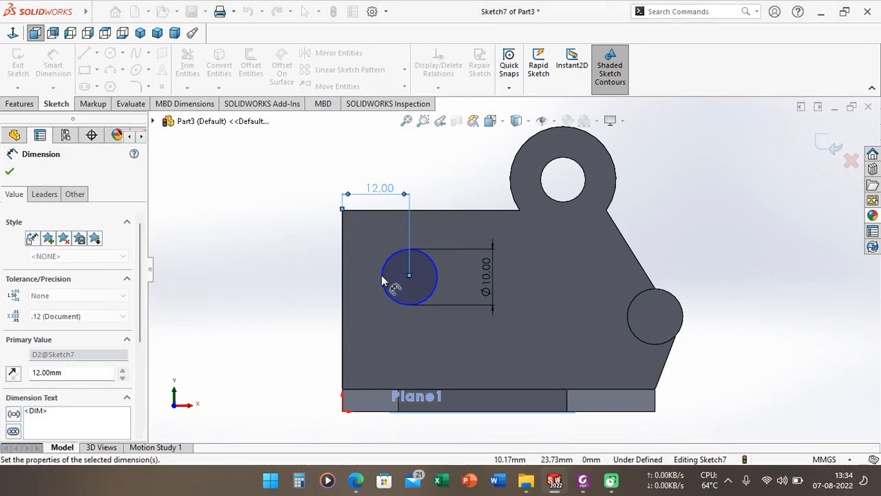
click(377, 214)
click(409, 276)
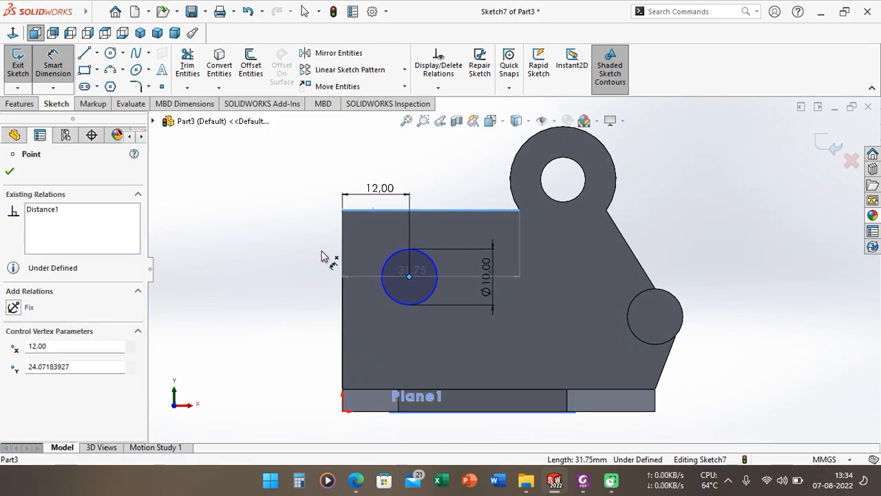
click(322, 253)
text(13)
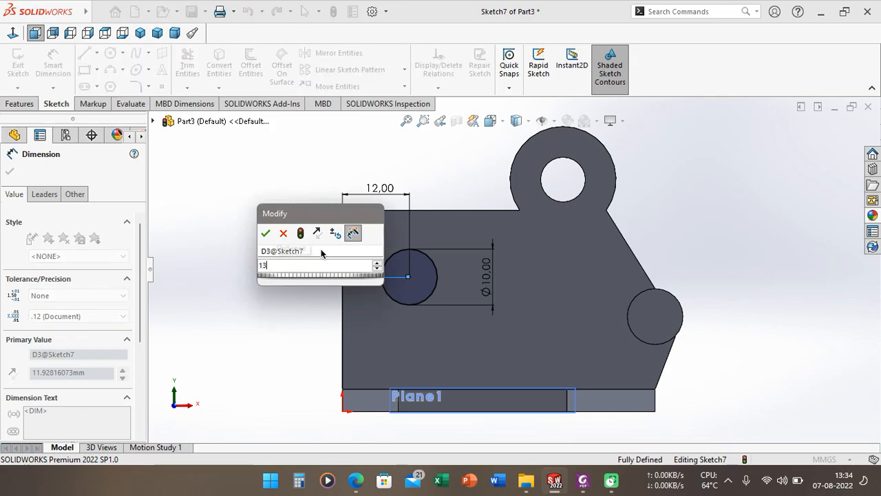
key(Return)
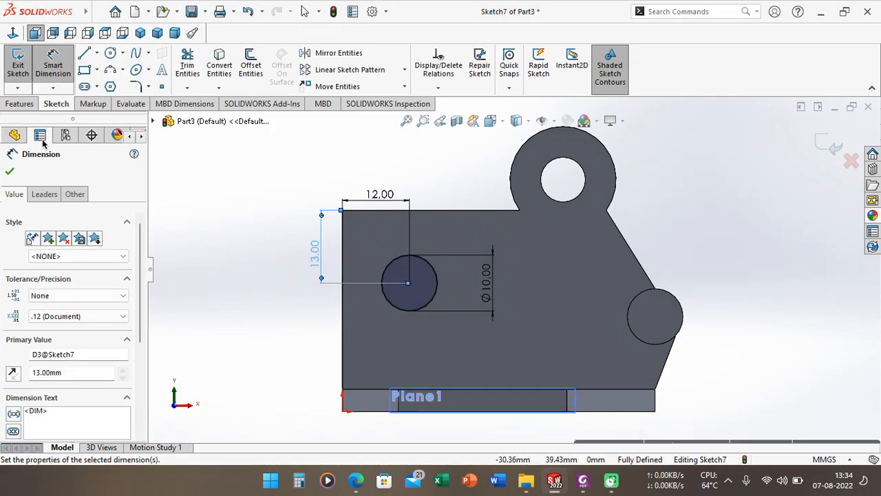
- Cut-extrude the 10 mm circle Through All to make a hole in both upright plates
click(19, 104)
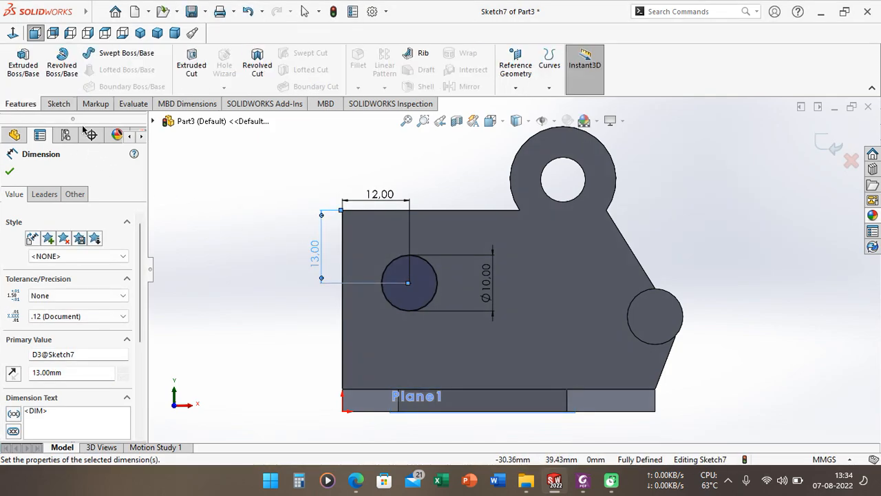
click(199, 82)
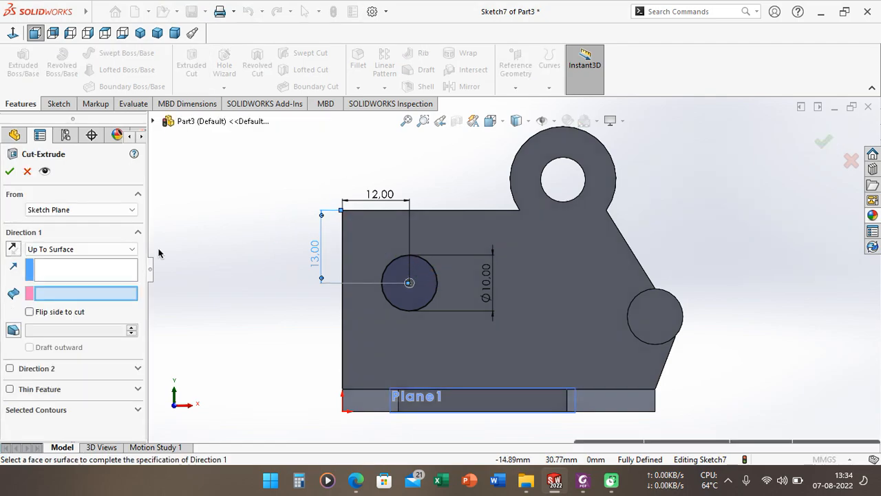
click(125, 252)
click(123, 271)
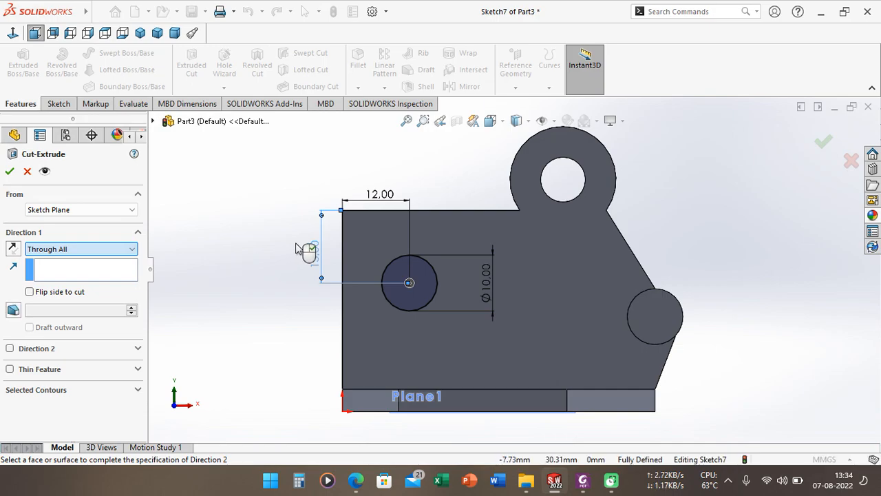
click(9, 170)
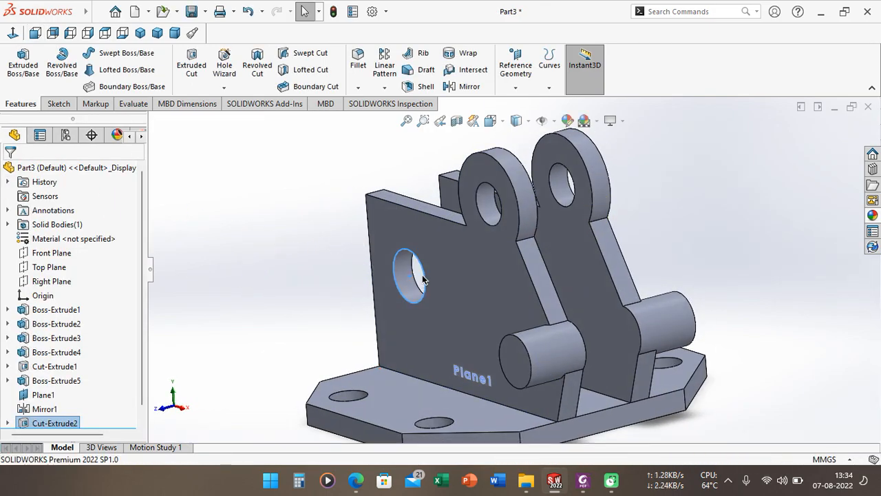
- Start a sketch on the upright plate's outer face and consult the Exercise 4 drawing in Foxit PDF Editor
right_click(456, 268)
click(493, 152)
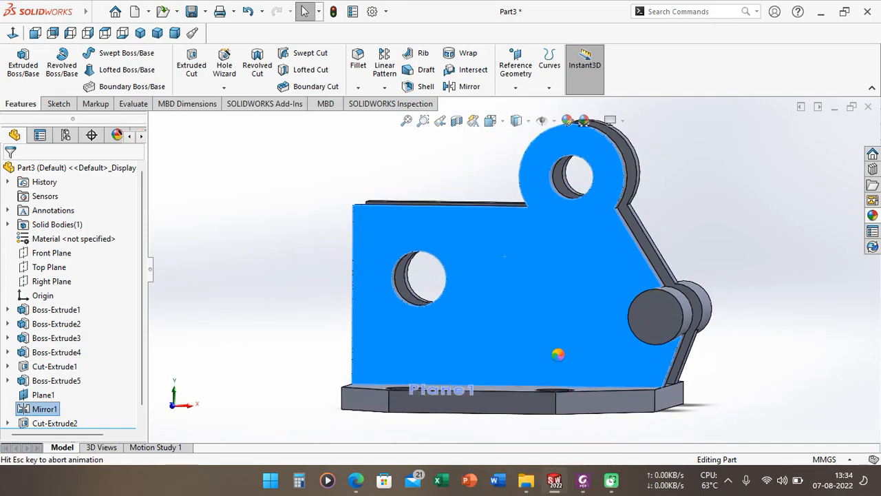
key(alt+Tab)
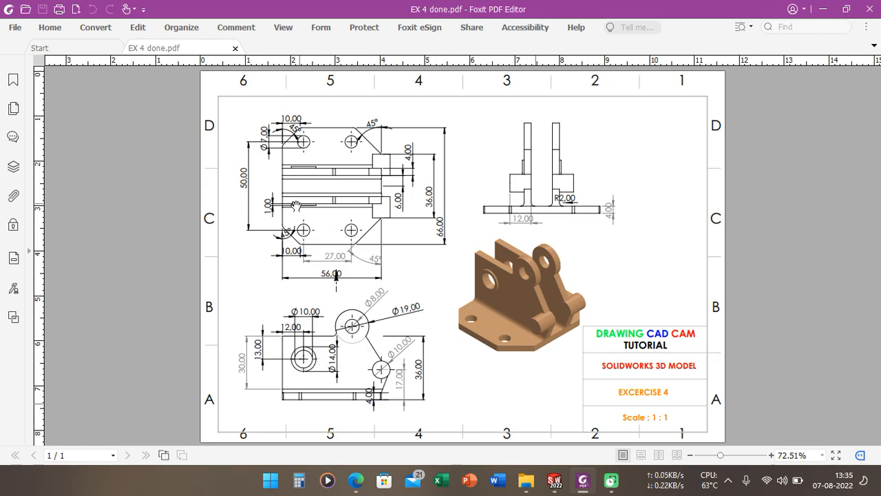
- Switch back to SOLIDWORKS and sketch a 5 mm radius circle on the edge of the new plate hole, centred on the hole
click(557, 479)
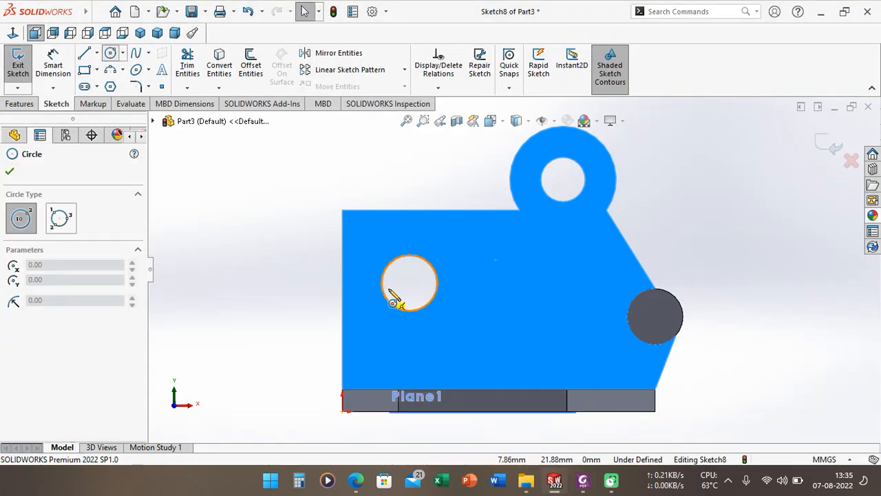
click(409, 283)
click(436, 274)
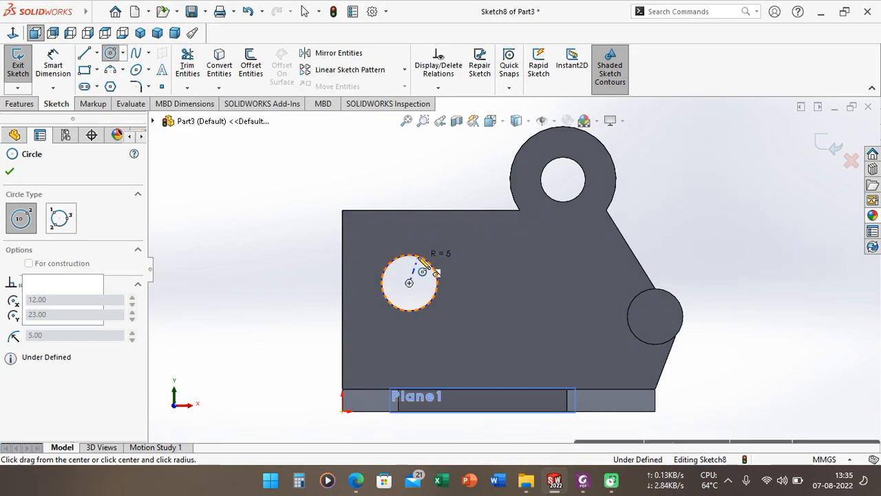
click(410, 283)
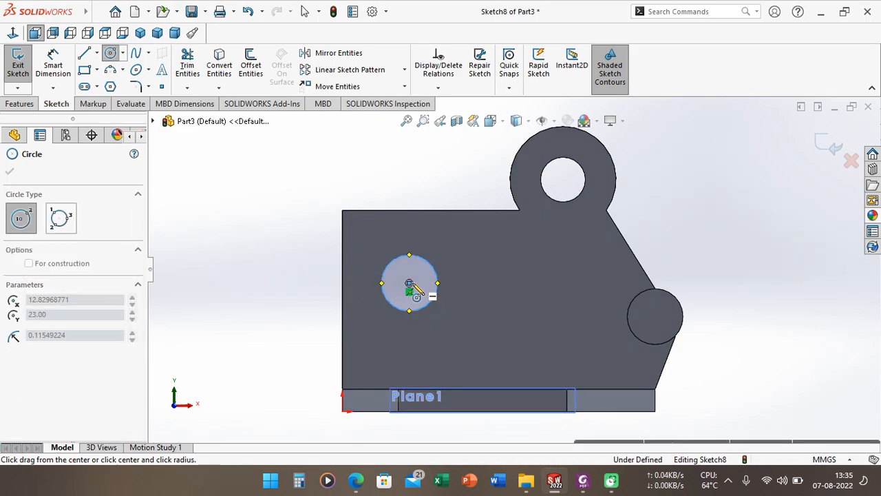
key(Escape)
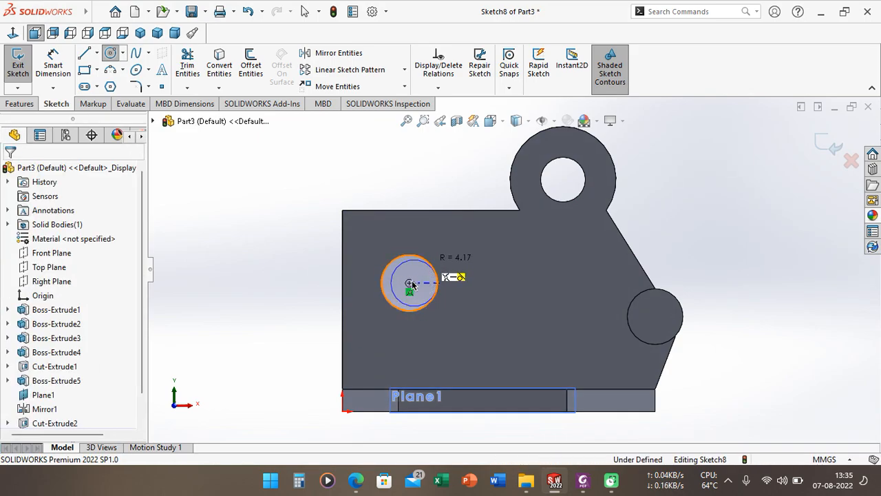
- Sketch a larger circle concentric with the hole and set its diameter to 14 mm
click(111, 53)
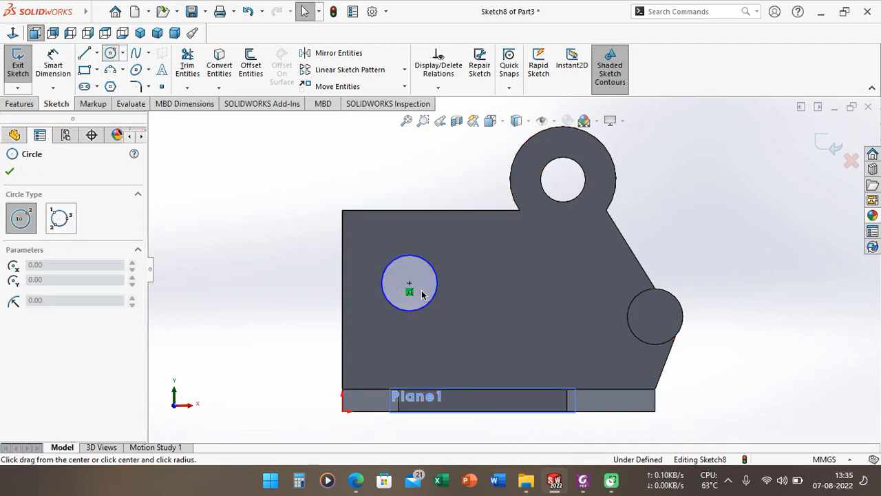
click(410, 283)
click(433, 269)
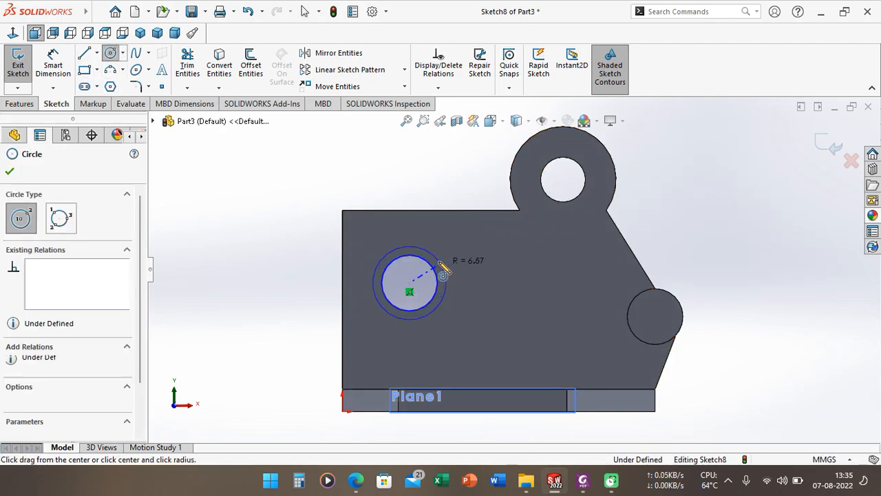
click(53, 62)
click(449, 282)
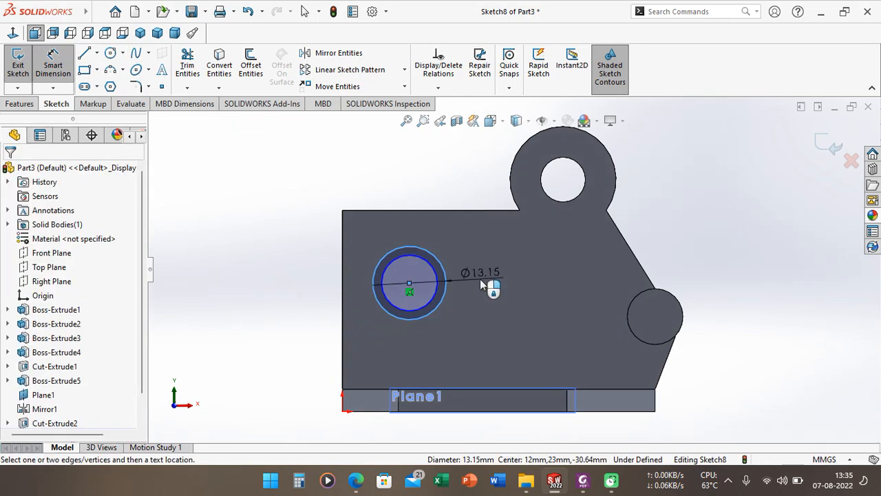
click(480, 279)
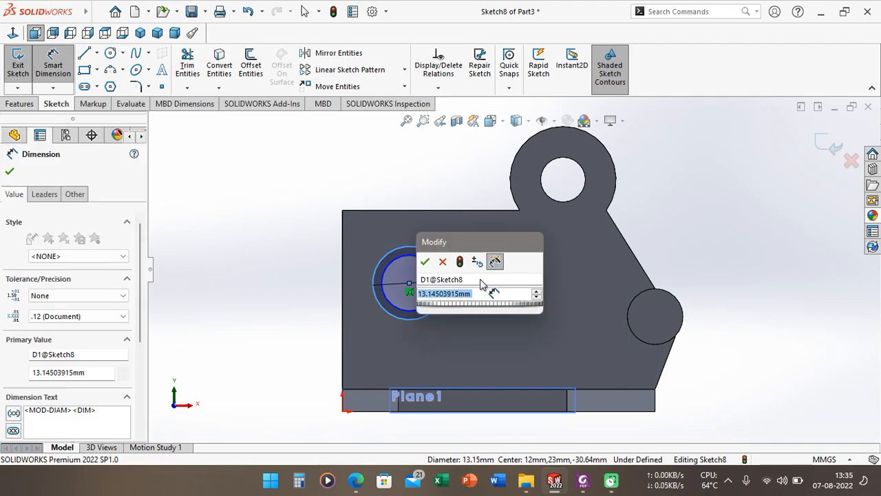
text(14)
key(Escape)
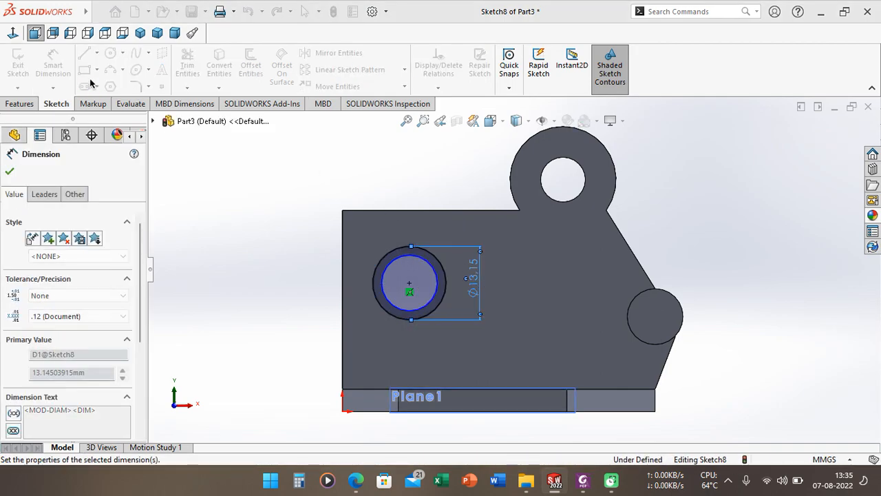
- Extrude the ring between the two circles outward from the plate as a Blind boss 1 mm deep
click(19, 103)
click(23, 62)
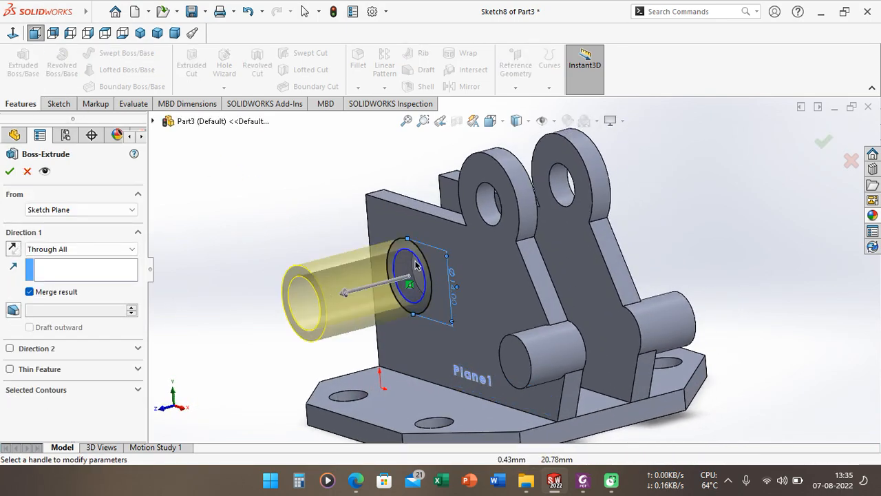
click(57, 249)
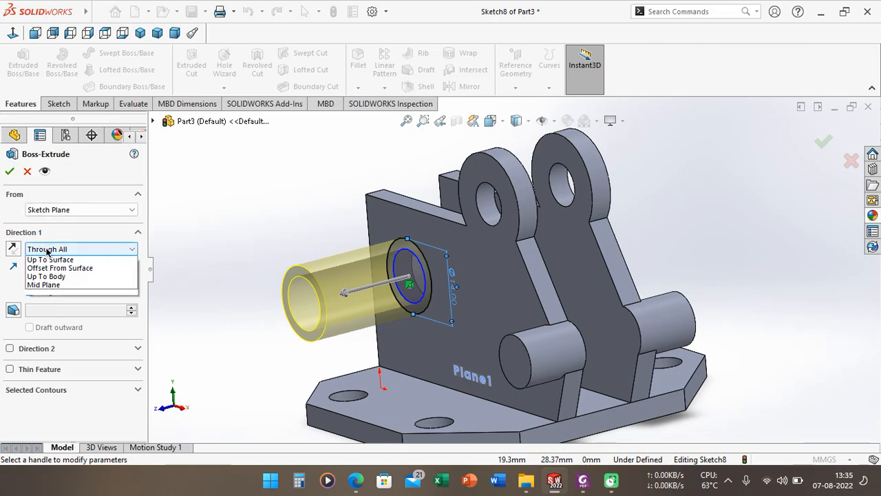
click(55, 259)
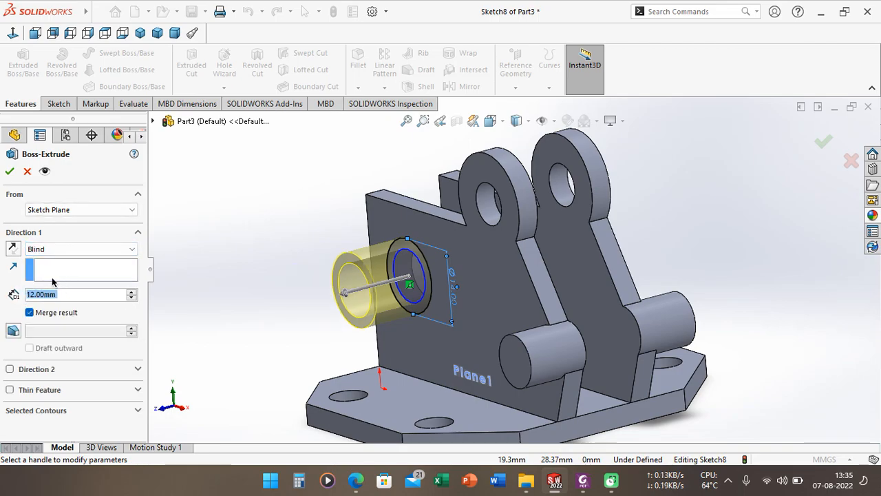
text(1)
key(Return)
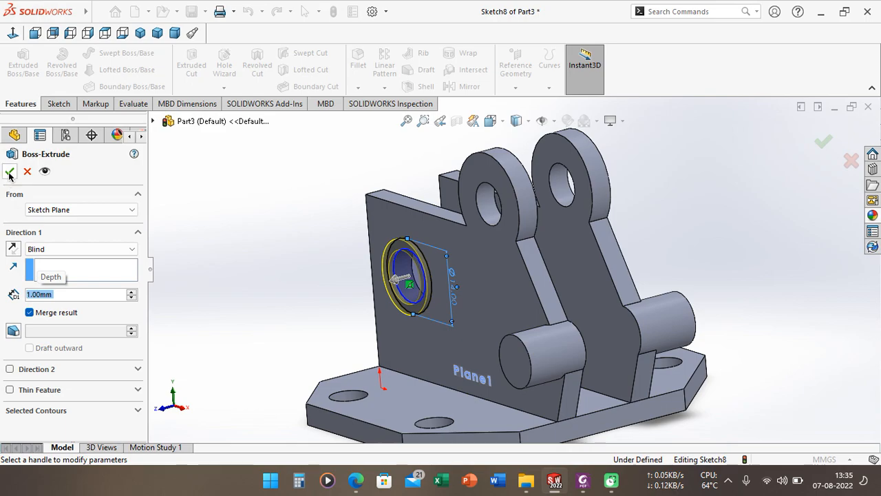
click(9, 174)
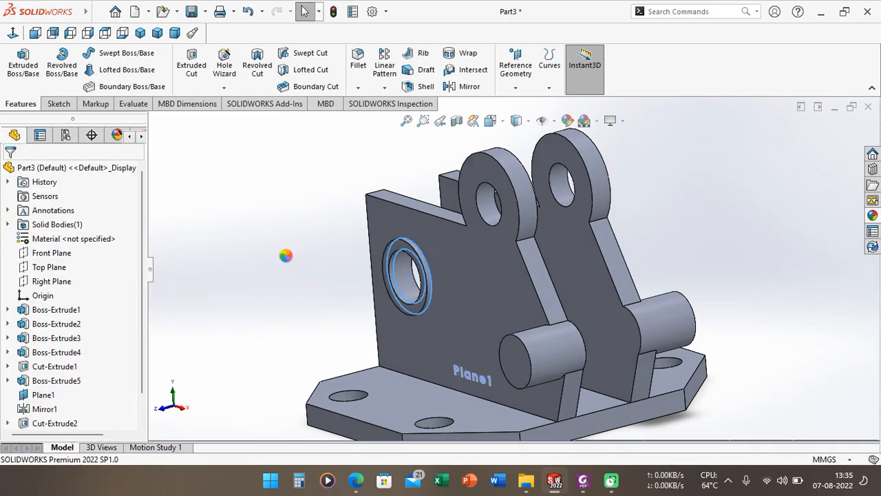
middle_drag(292, 200, 442, 303)
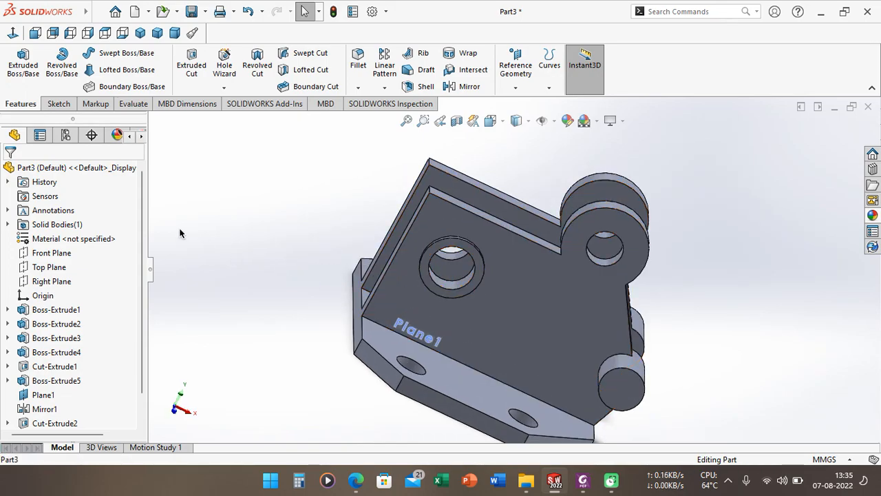
- Mirror the raised ring boss about Plane1 onto the opposite upright plate
scroll(144, 212, down, 1)
middle_drag(348, 246, 383, 200)
key(ctrl+7)
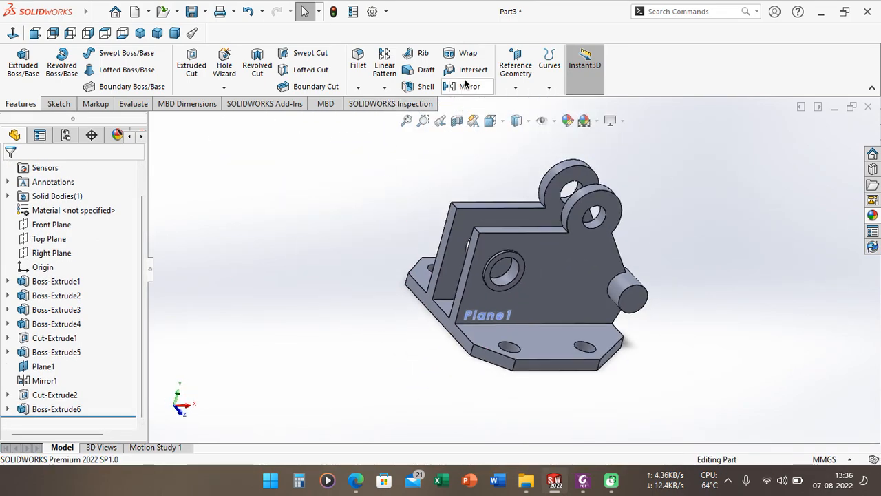
click(467, 86)
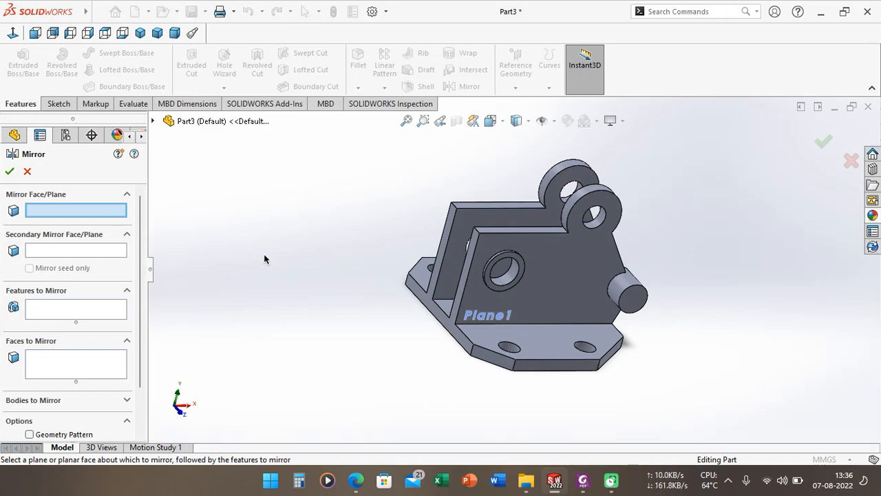
middle_drag(264, 258, 276, 297)
click(207, 122)
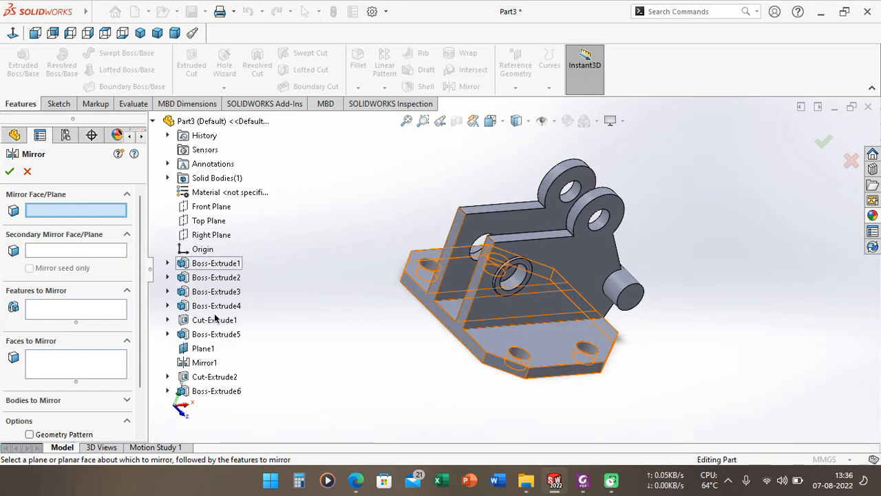
click(203, 348)
click(245, 335)
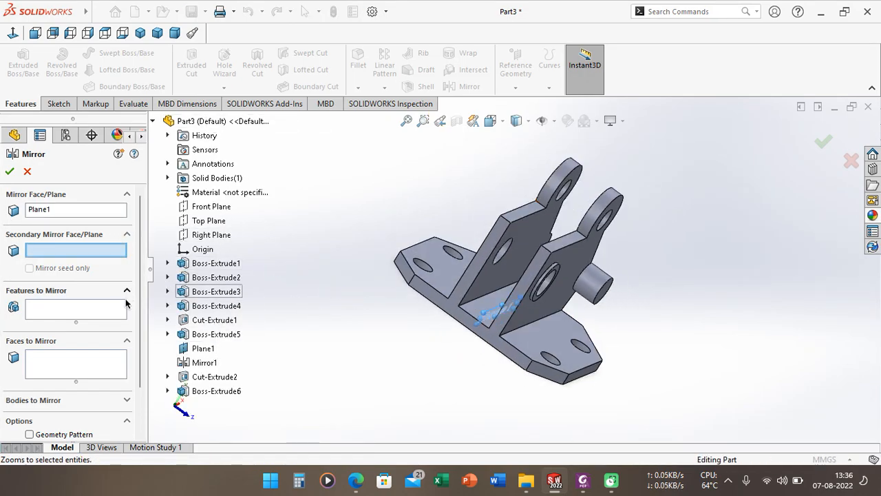
click(96, 309)
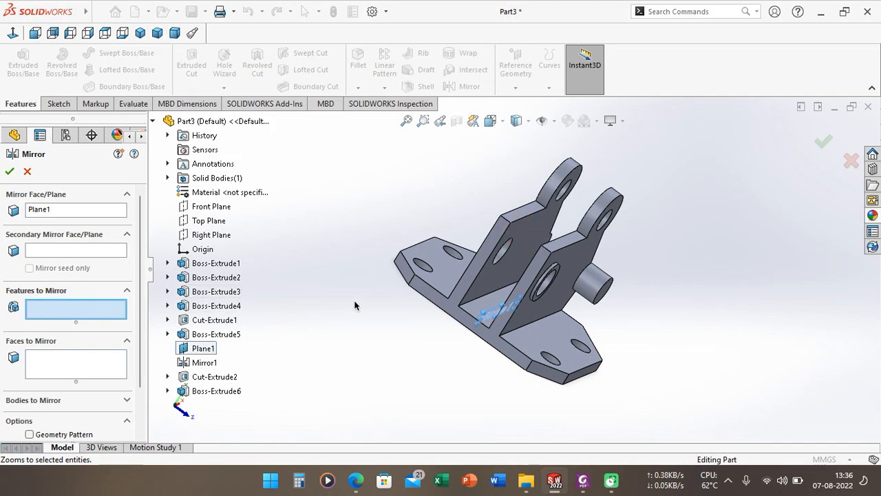
middle_drag(356, 305, 395, 266)
scroll(523, 270, down, 2)
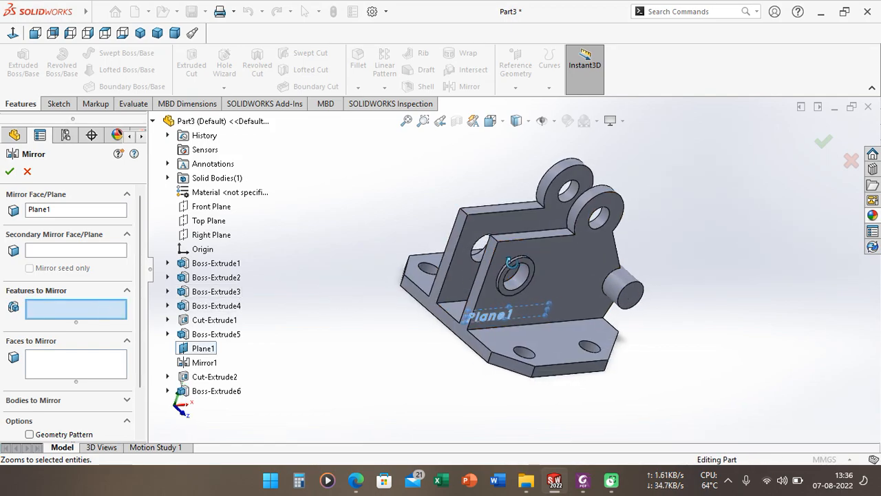
click(509, 265)
middle_drag(340, 244, 350, 249)
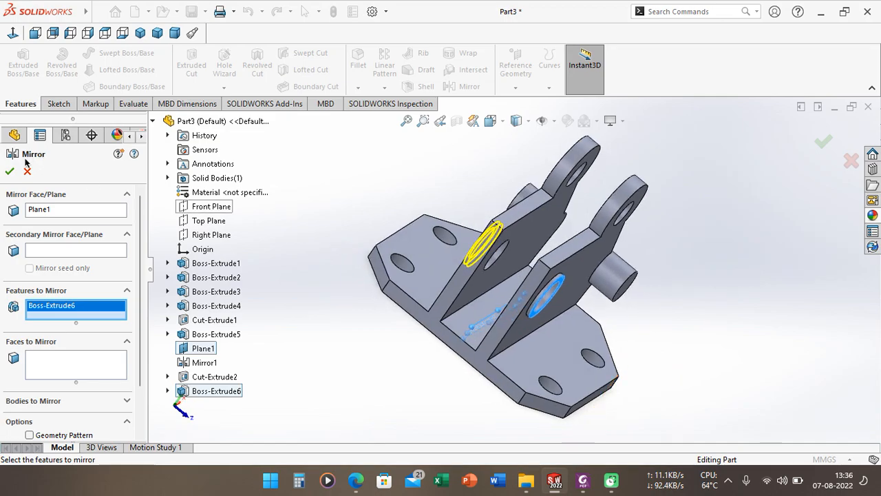
click(9, 176)
- Inspect the mirrored ring and both upright plates from several directions, ending in the isometric view
mouse_move(291, 280)
middle_down()
mouse_move(308, 297)
mouse_move(349, 291)
middle_up()
click(475, 234)
click(664, 308)
middle_drag(664, 308, 630, 283)
middle_drag(516, 292, 476, 275)
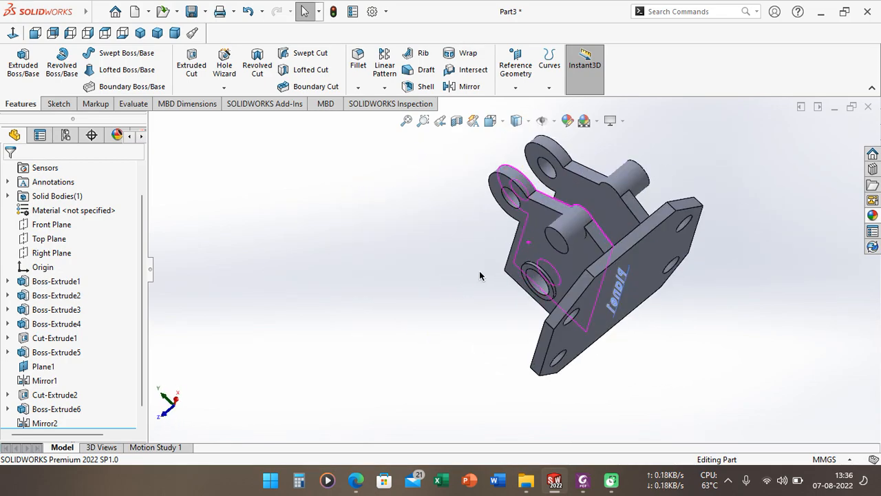
click(12, 33)
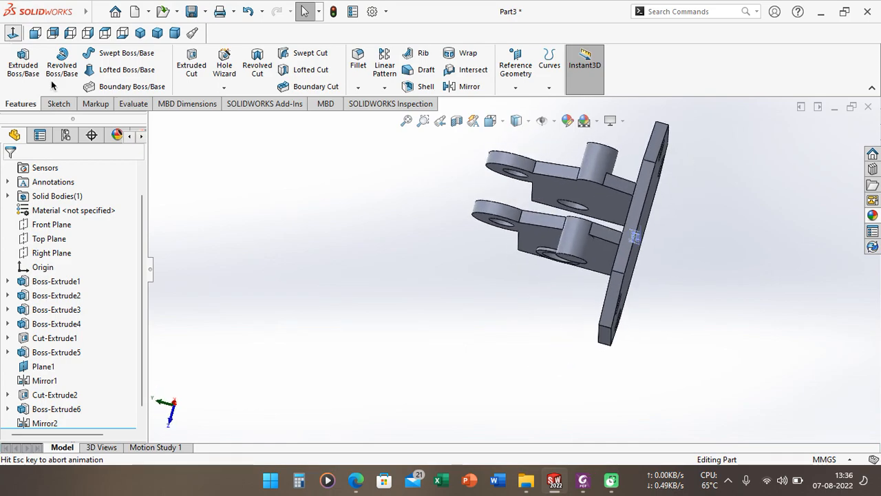
click(175, 33)
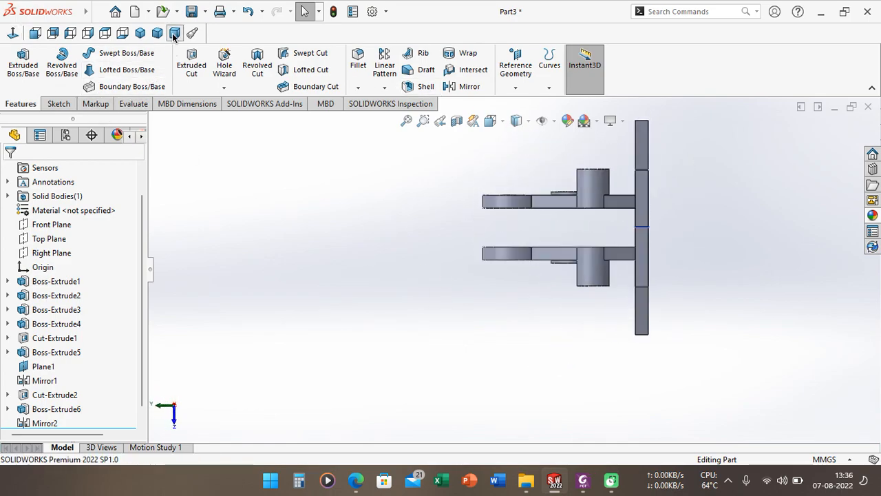
click(141, 34)
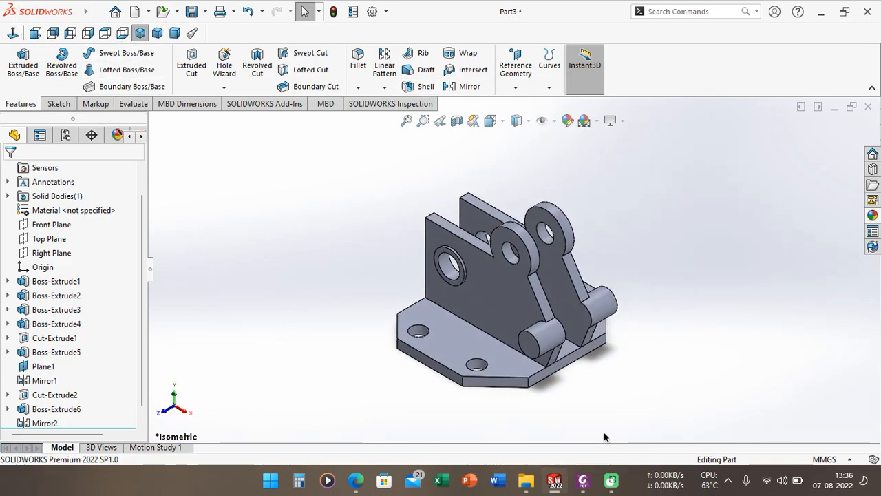
- Consult the Exercise 4 drawing in Foxit PDF Editor, return to SOLIDWORKS and start a fillet with a 2 mm radius
click(584, 479)
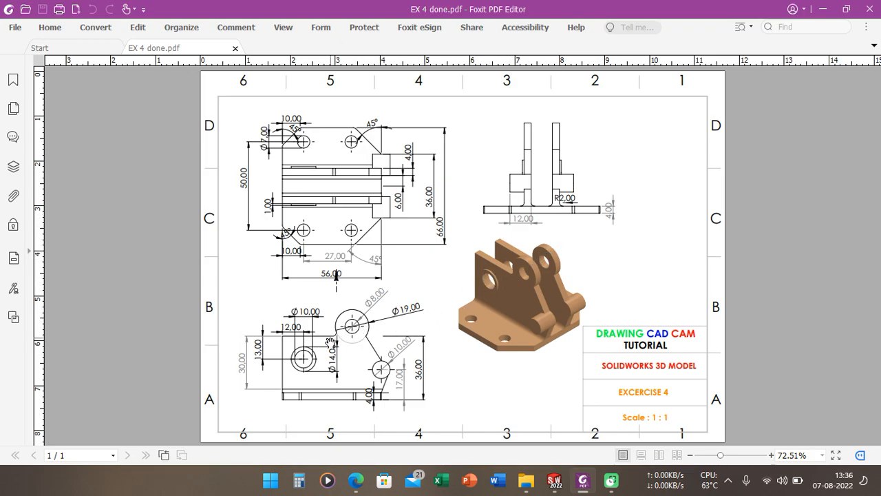
click(555, 481)
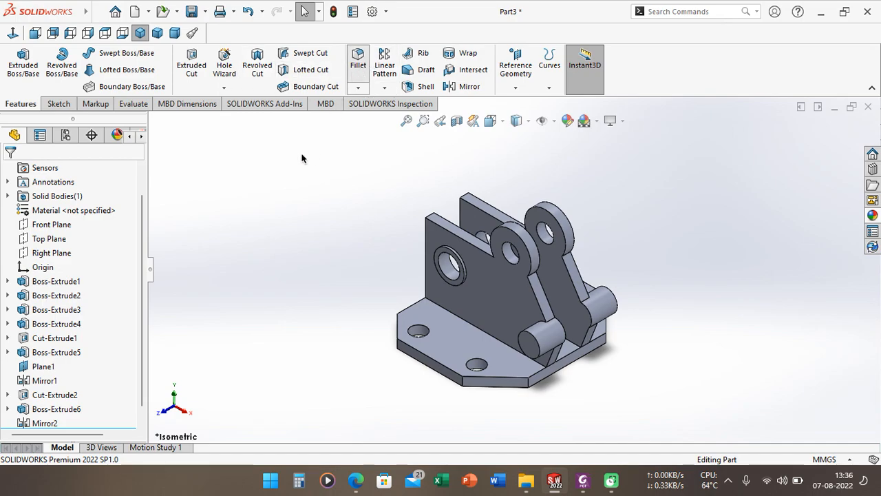
click(356, 82)
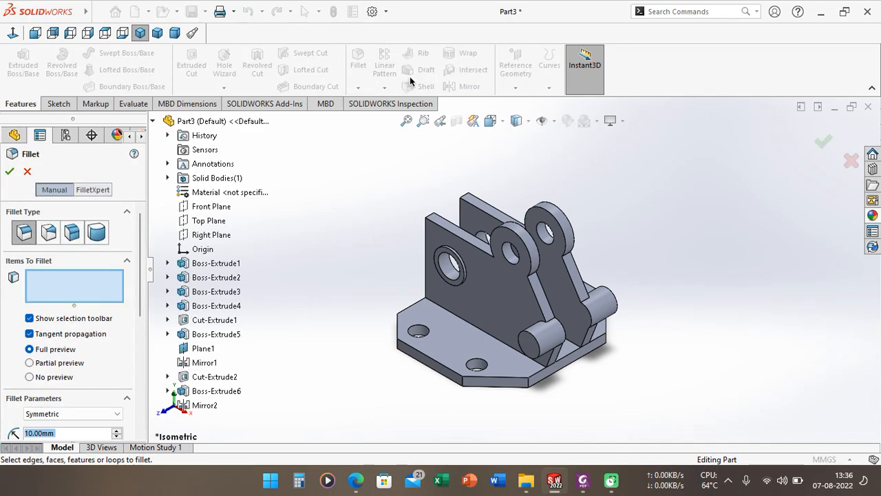
text(2)
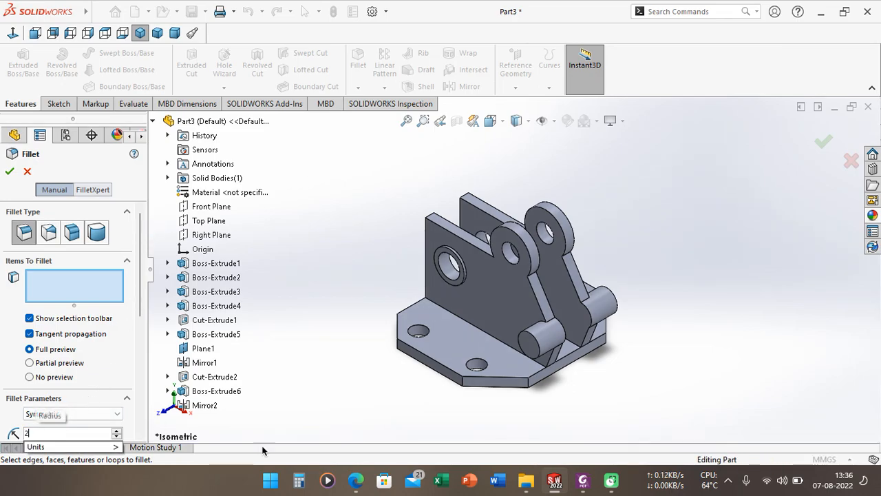
- Select the four long edges where the inner and outer faces of the upright plates meet the base plate for the fillet
click(513, 346)
middle_drag(637, 346, 572, 366)
scroll(546, 358, down, 3)
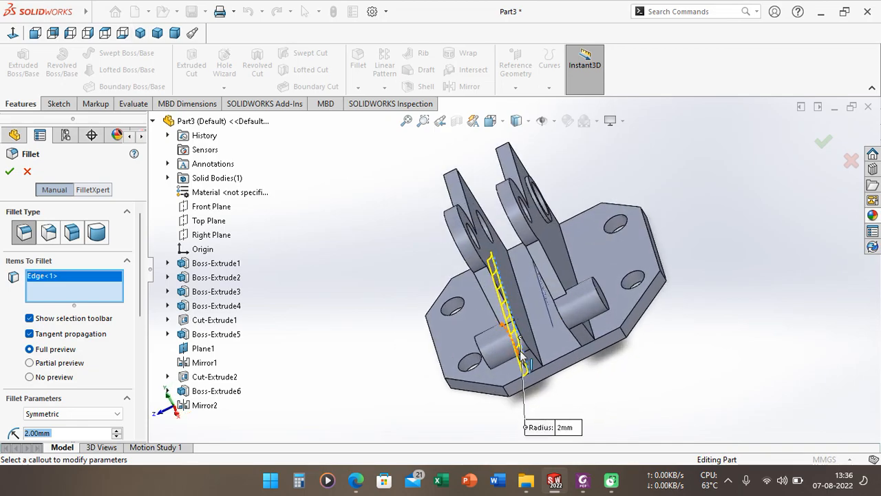
click(554, 336)
middle_drag(555, 336, 581, 309)
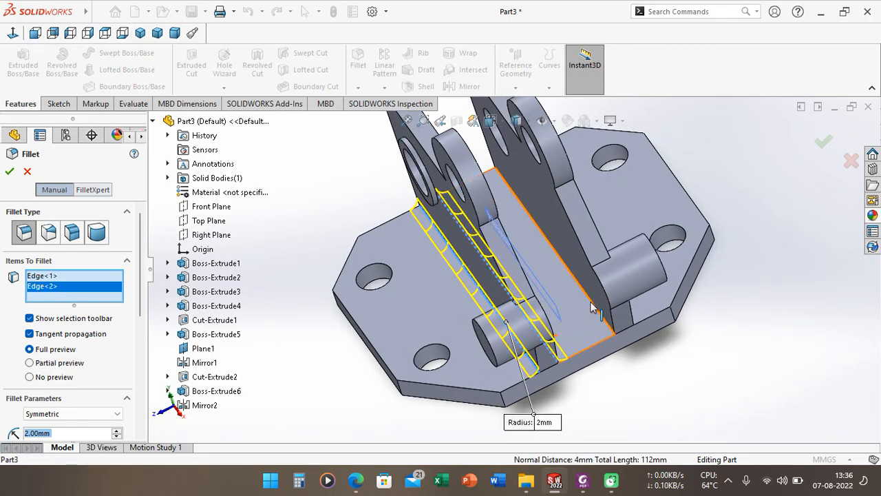
click(589, 305)
middle_drag(589, 305, 667, 298)
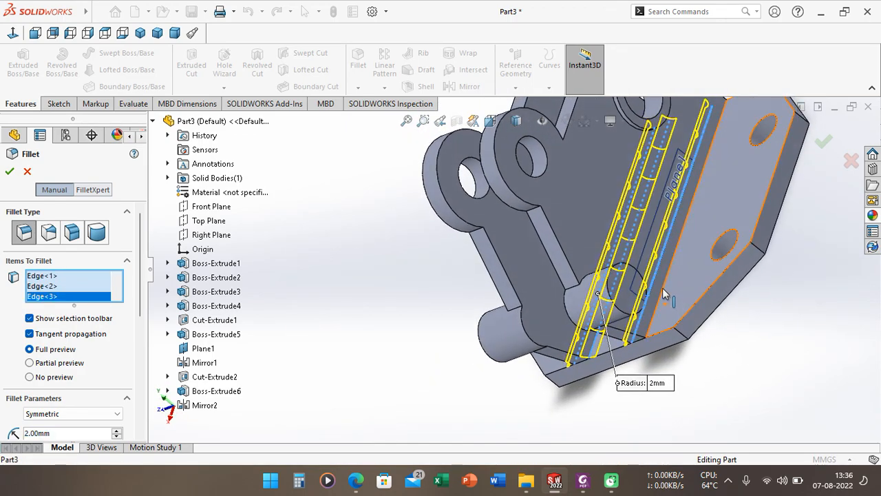
click(662, 288)
middle_drag(657, 264, 625, 271)
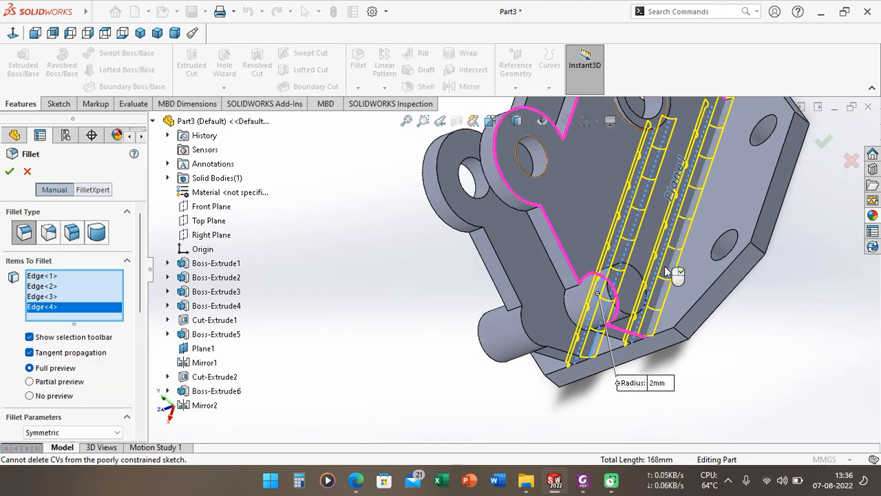
click(537, 219)
middle_drag(553, 220, 141, 301)
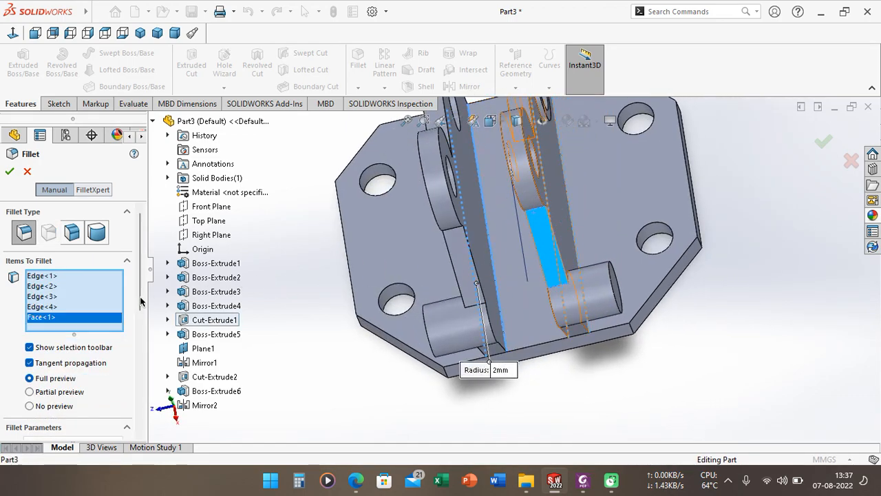
right_click(54, 318)
click(62, 342)
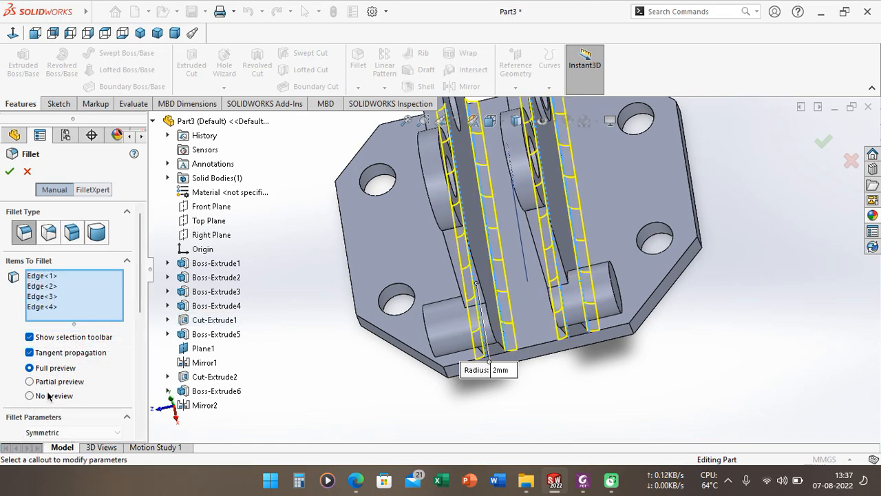
- Add the edges where the round lugs meet the sloping sides of both upright plates to the fillet
scroll(550, 244, down, 2)
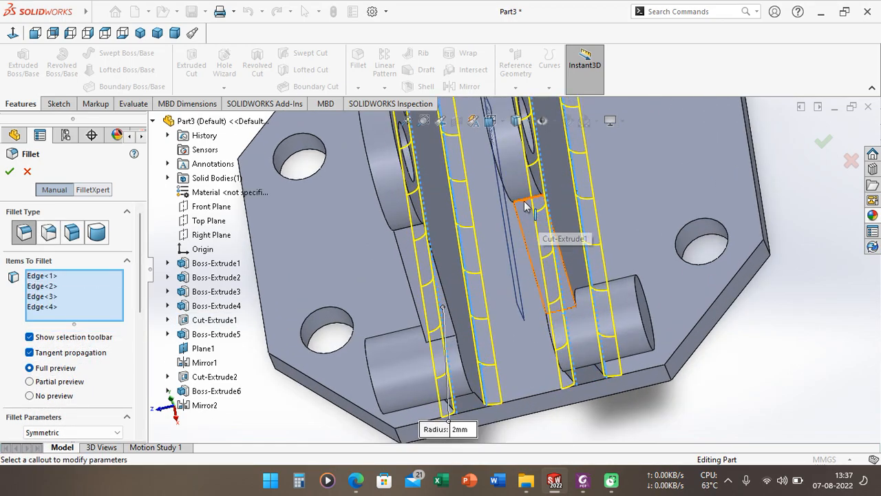
click(523, 205)
click(402, 231)
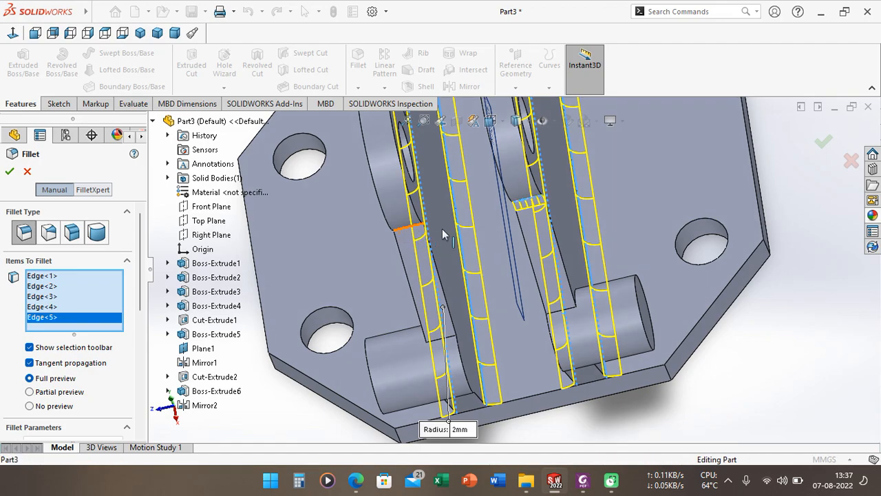
scroll(466, 210, up, 2)
middle_drag(466, 210, 575, 203)
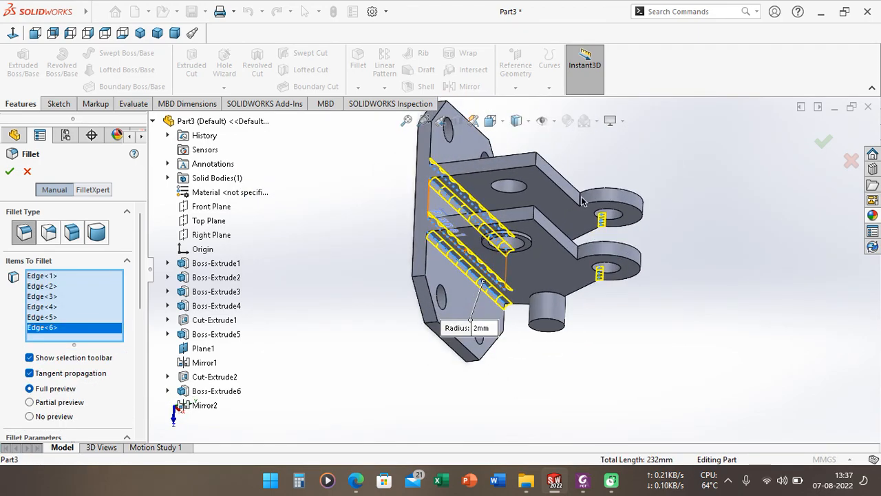
- Add the lug junctions on the top edges and the upper outer corners of both upright plates to the fillet
scroll(578, 204, down, 3)
click(564, 213)
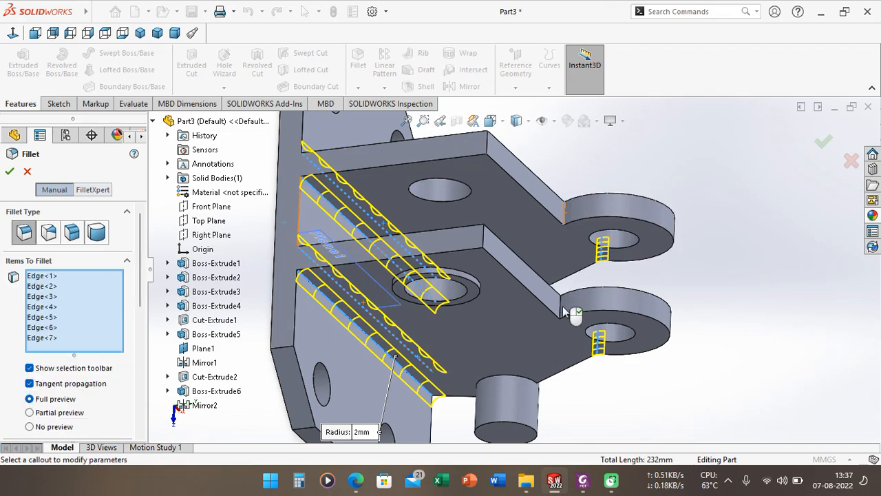
click(562, 308)
click(492, 246)
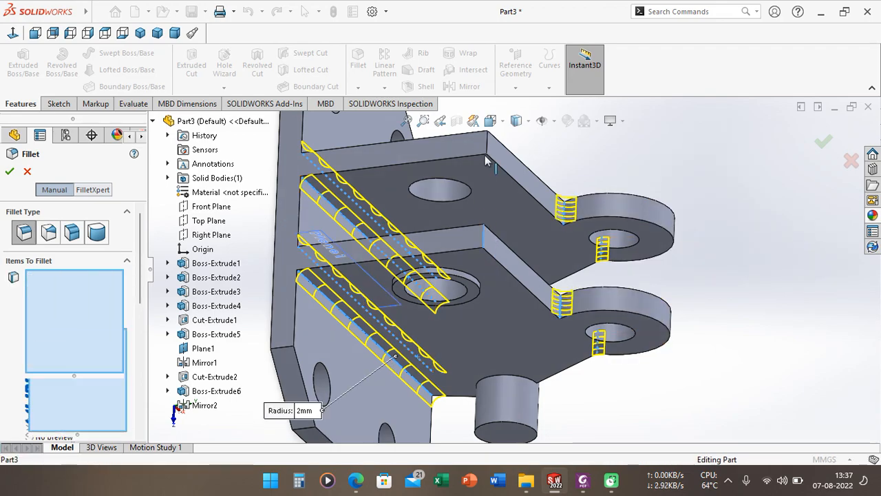
click(490, 140)
scroll(456, 244, up, 3)
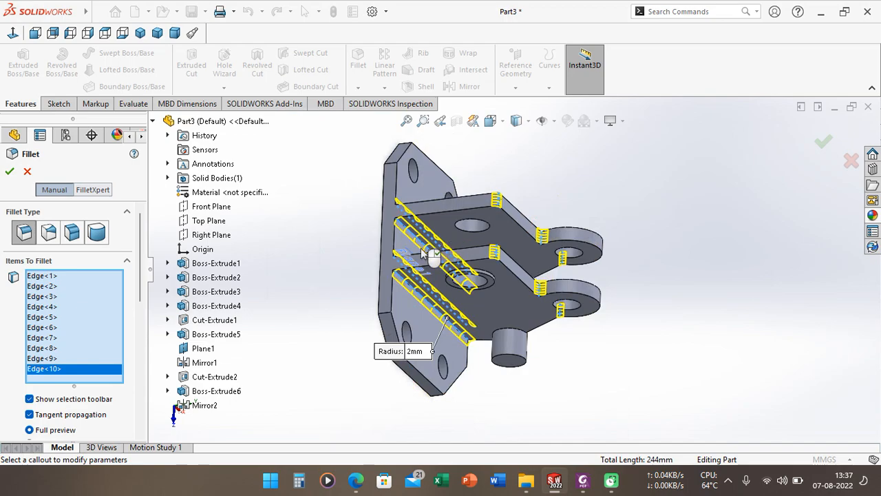
- Include all of the base plate's short corner edges in the 2 mm fillet and complete the feature
middle_drag(436, 360, 437, 407)
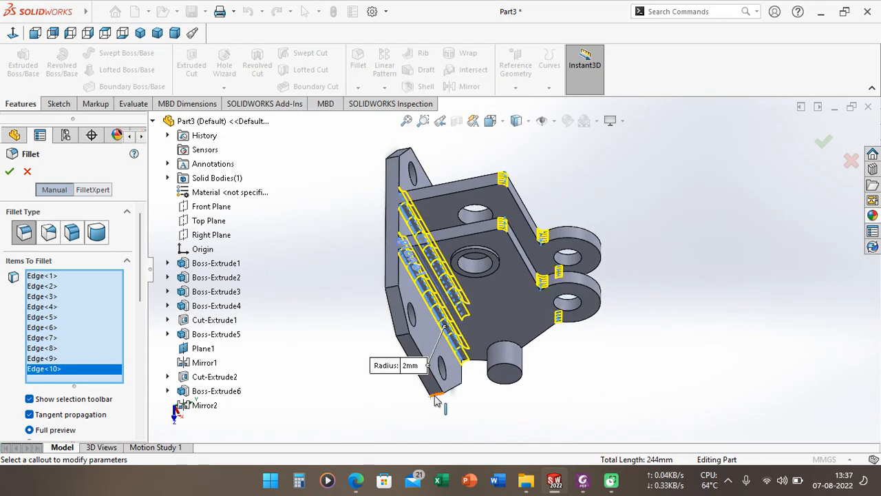
click(435, 400)
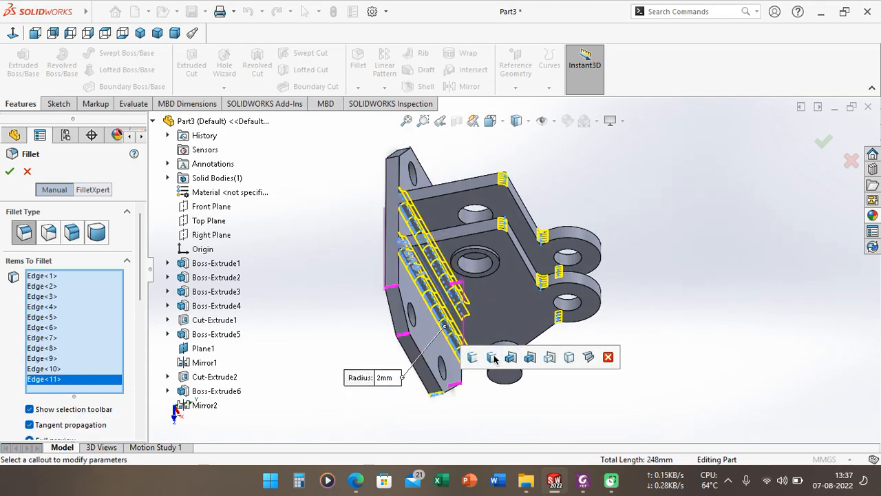
click(493, 356)
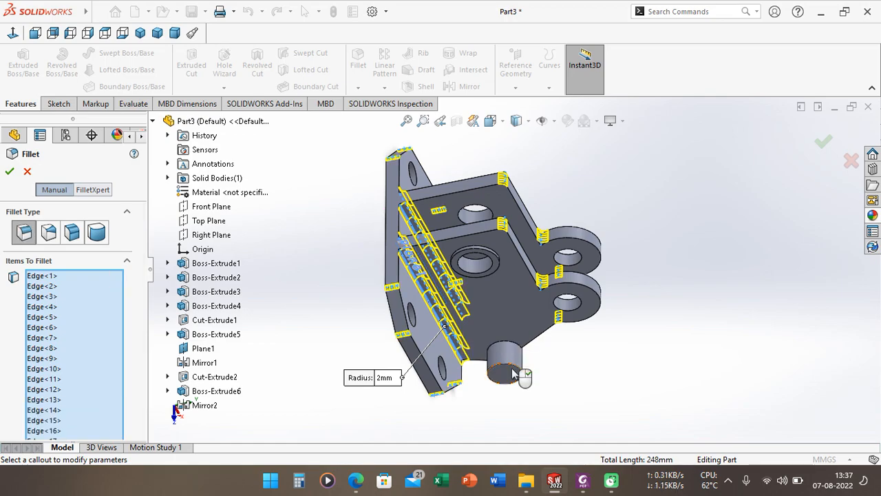
middle_drag(569, 417, 437, 358)
scroll(436, 358, up, 1)
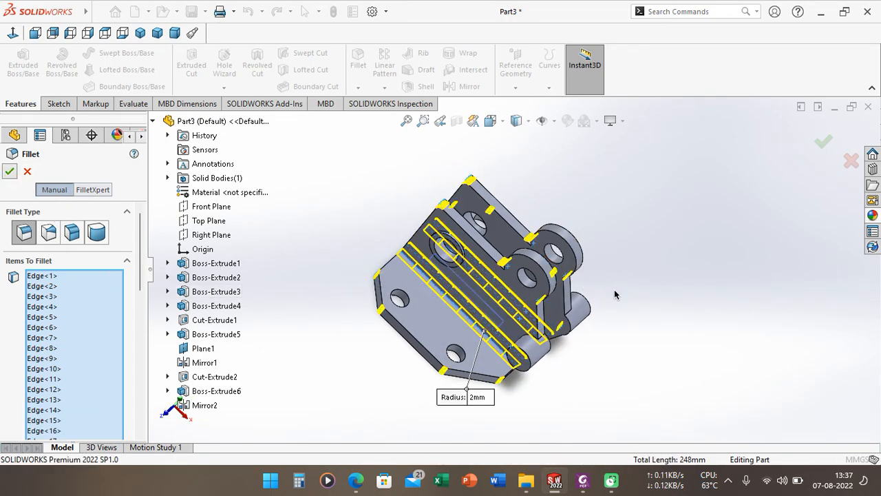
middle_drag(628, 300, 454, 206)
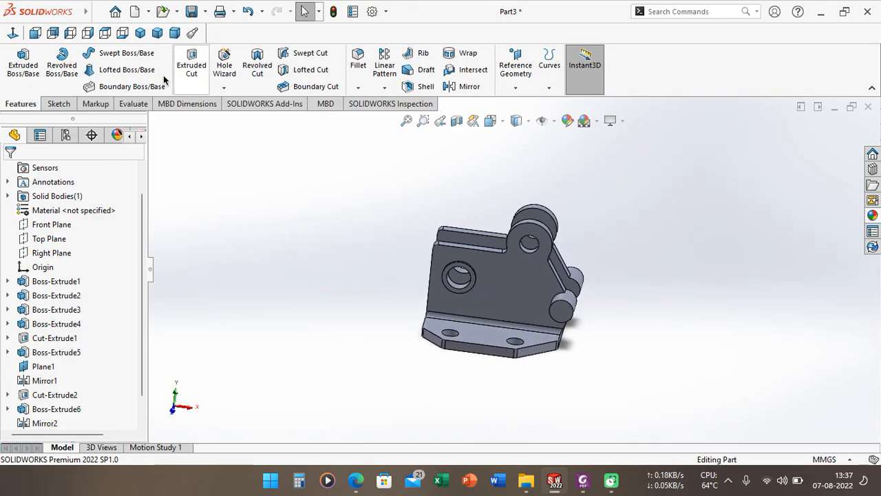
- Show the bracket in isometric view and apply an orange colour from the standard swatches to the whole part
click(13, 34)
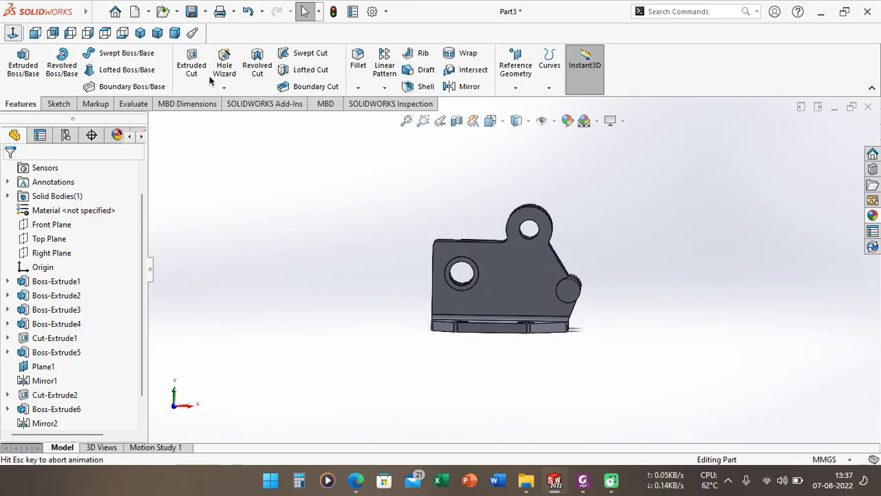
click(140, 33)
scroll(689, 367, up, 1)
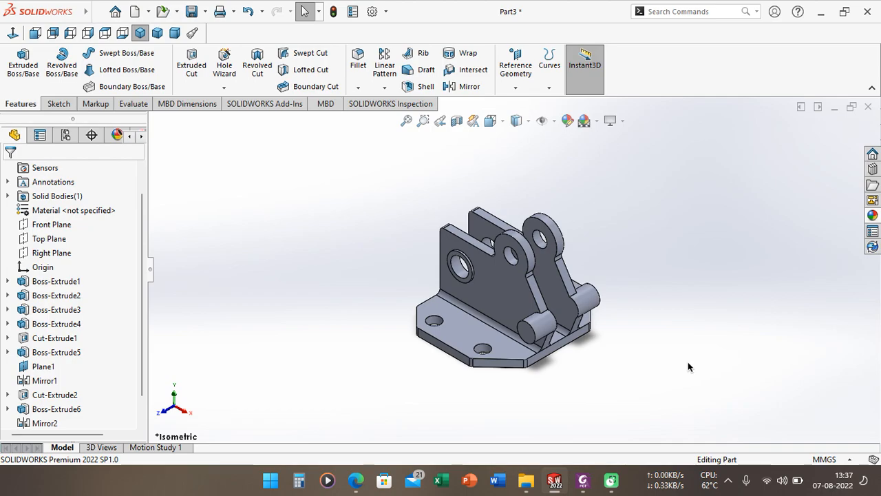
click(561, 123)
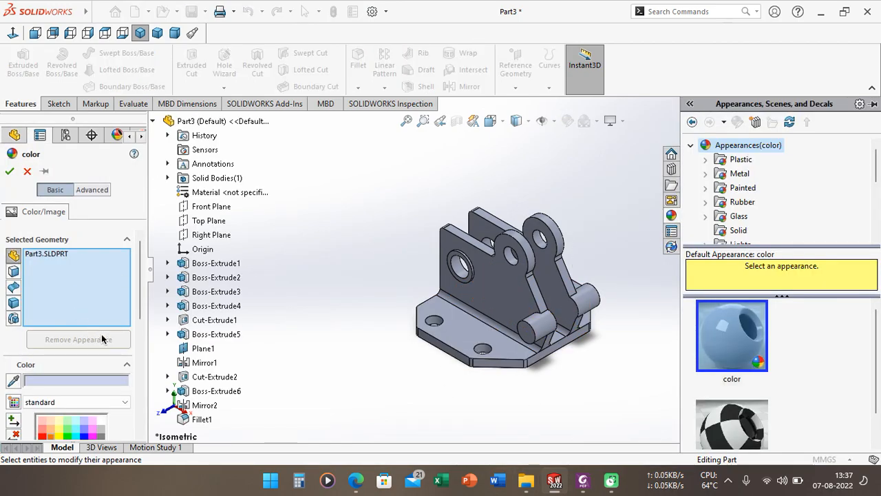
scroll(141, 263, down, 3)
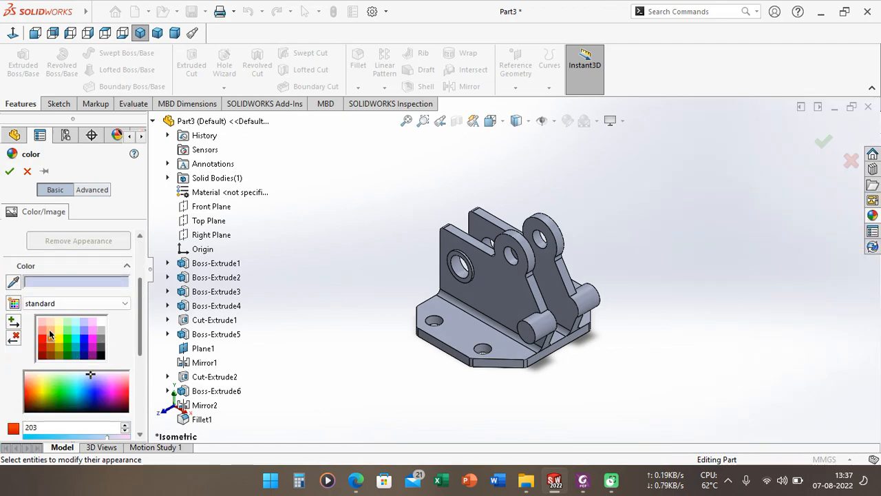
click(51, 337)
click(9, 171)
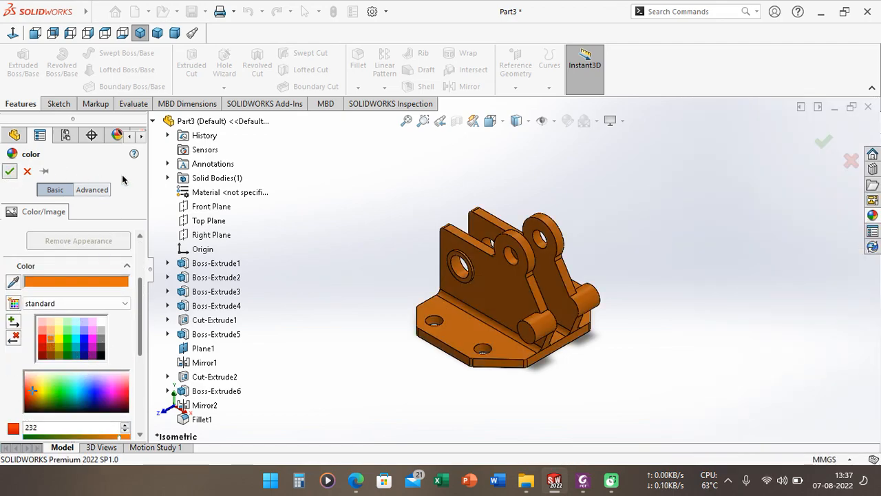